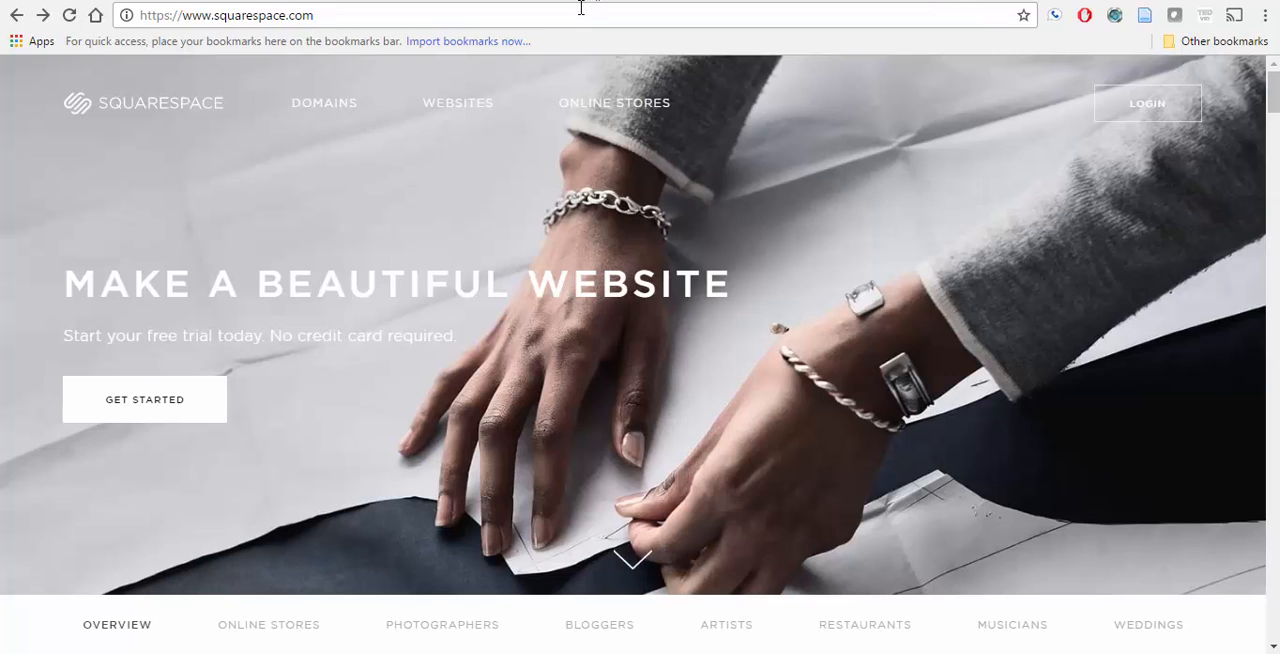
Step: Go to the vfa213.com website
{"action": "left_click", "coordinate": [579, 14]}
{"action": "type", "text": "vfa213.c"}
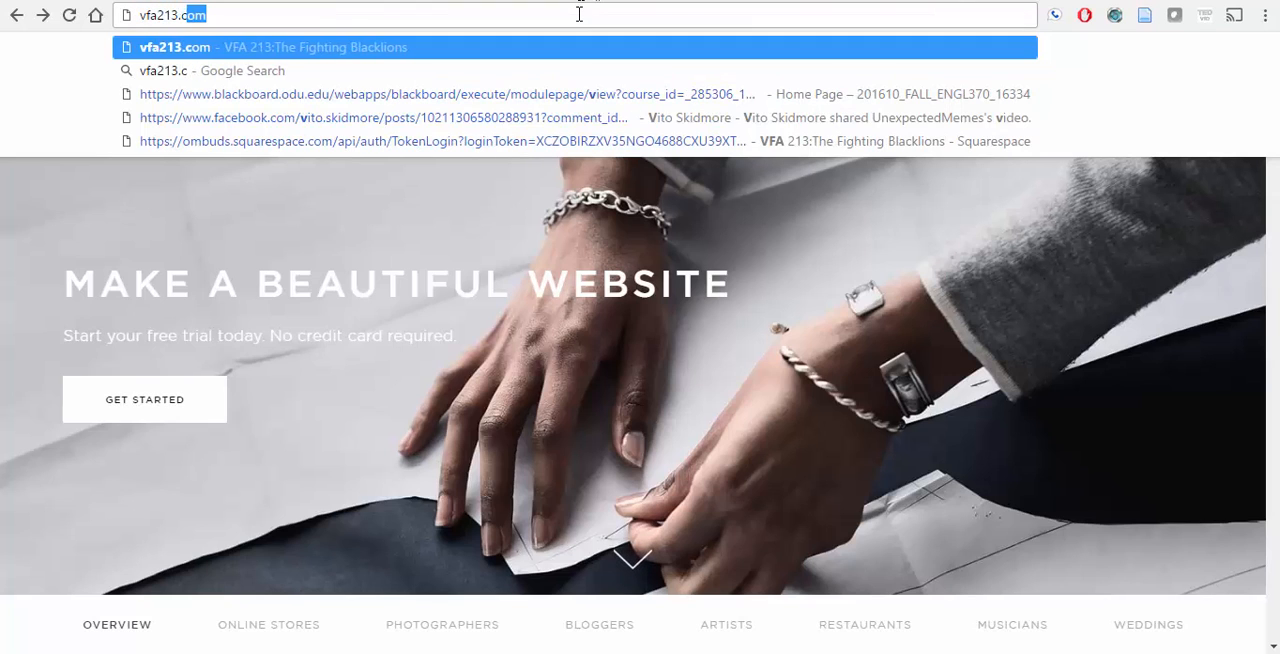
{"action": "key", "text": "Return"}
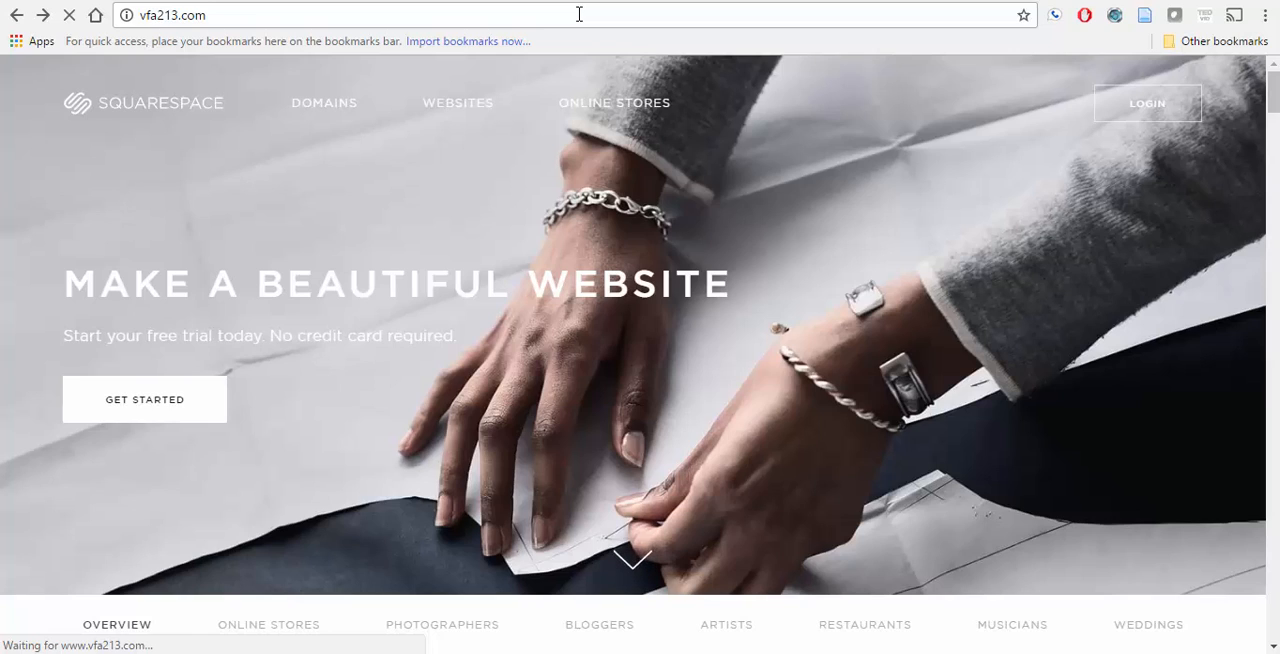
{"action": "left_click", "coordinate": [579, 14]}
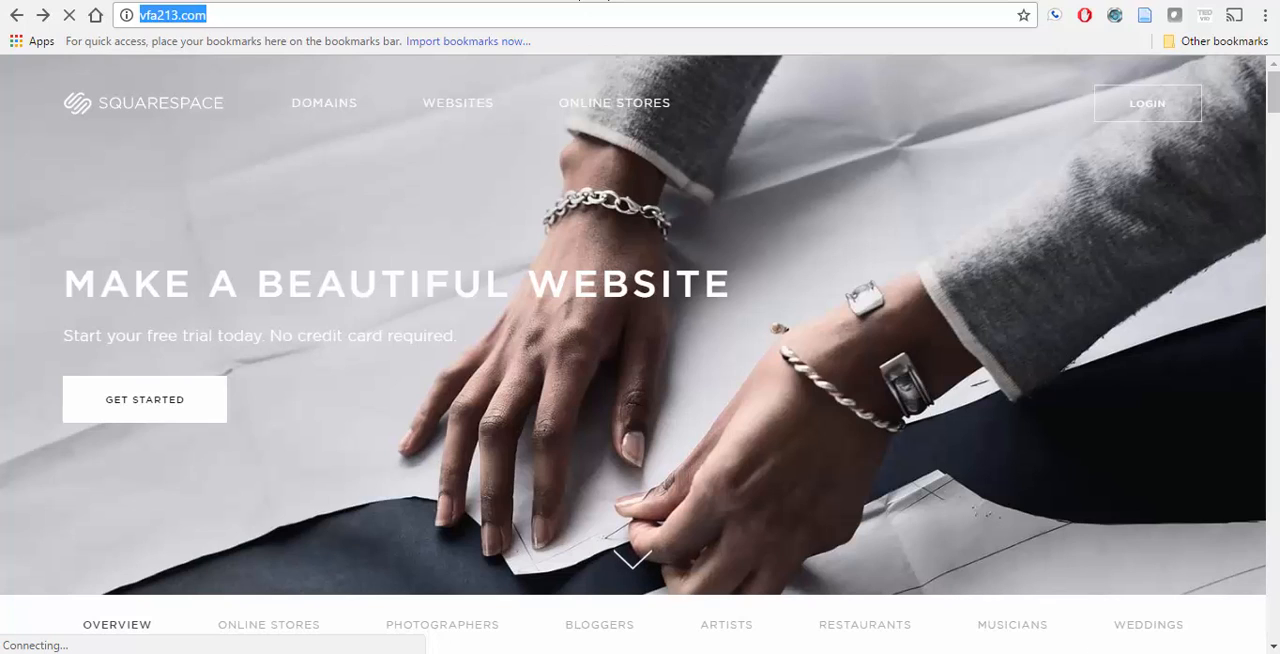
Step: Disconnect and reconnect the computer's current home Wi-Fi network, and reload vfa213.com
{"action": "left_click", "coordinate": [1125, 653]}
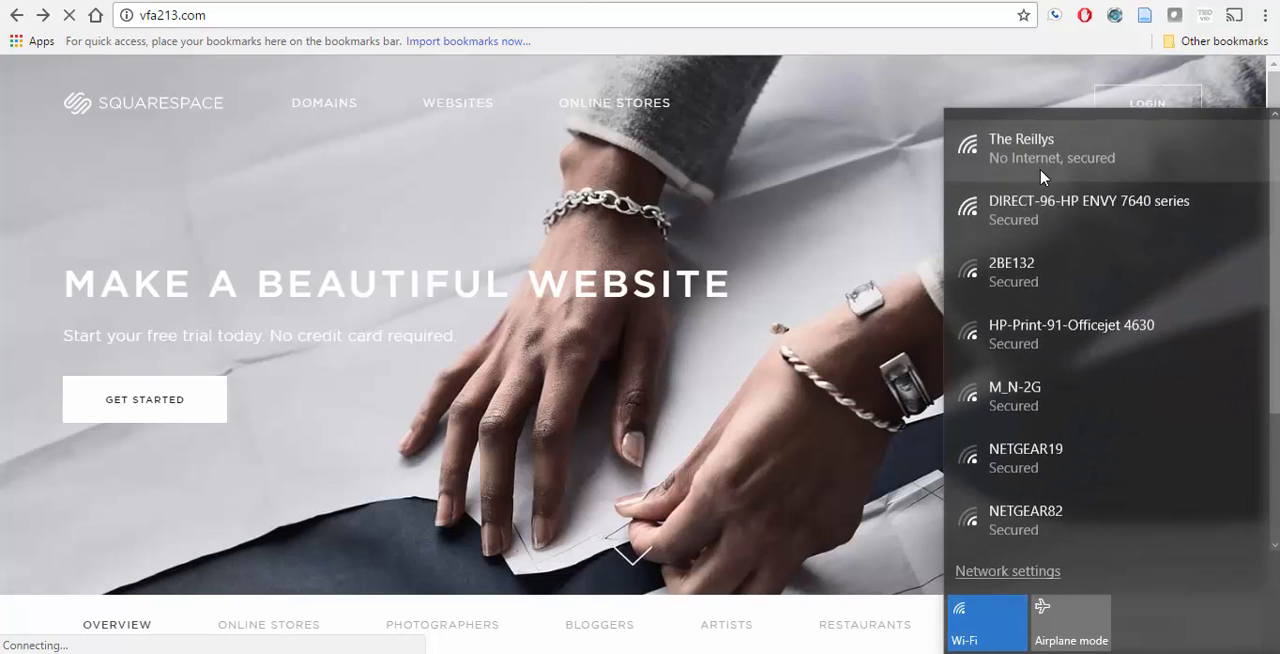
{"action": "left_click", "coordinate": [1034, 161]}
{"action": "left_click", "coordinate": [1153, 242]}
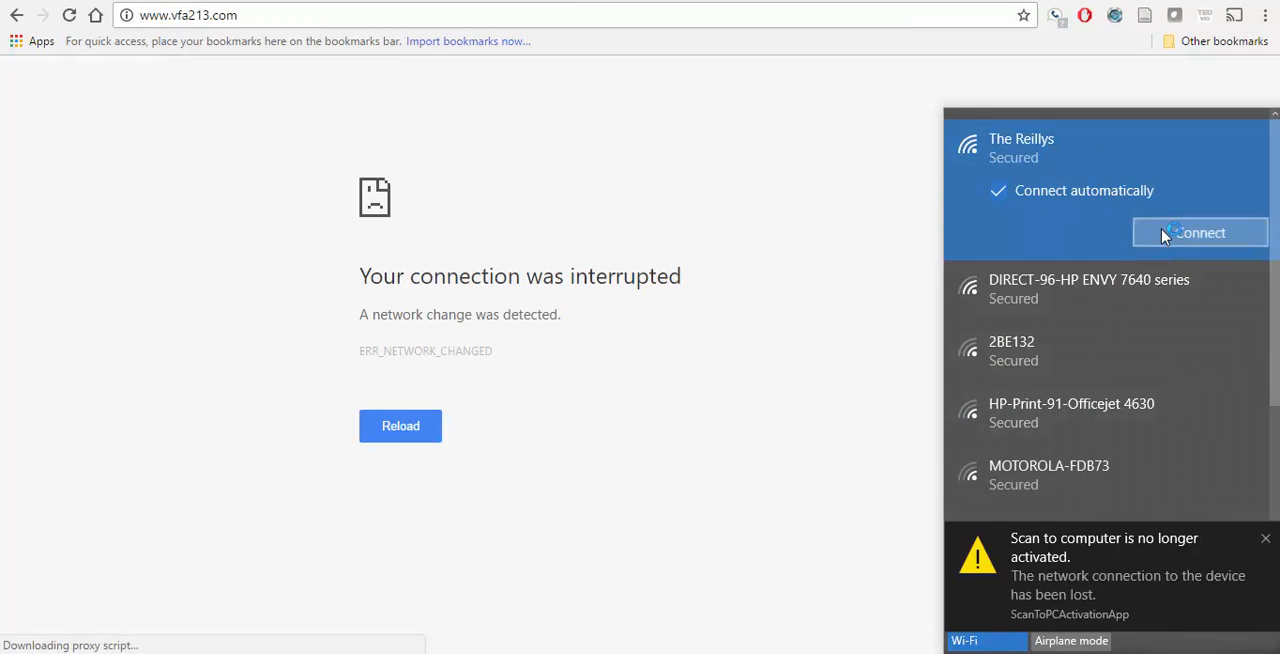
{"action": "left_click", "coordinate": [1165, 235]}
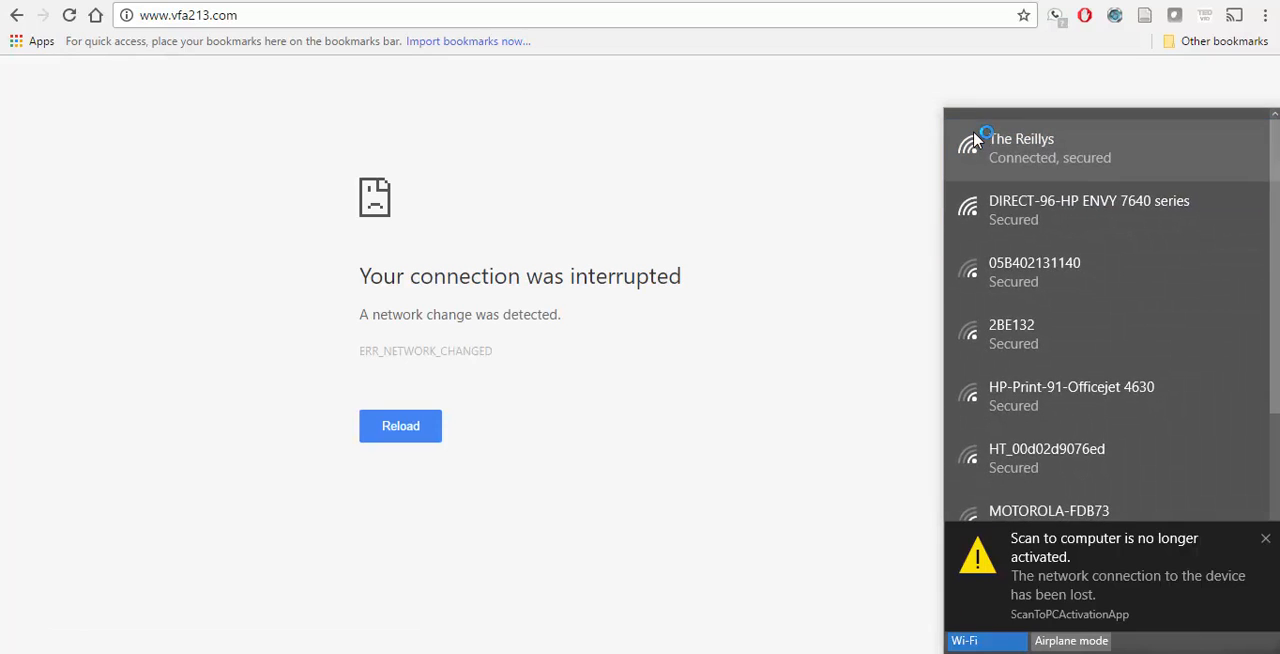
{"action": "left_click", "coordinate": [542, 18]}
{"action": "key", "text": "Return"}
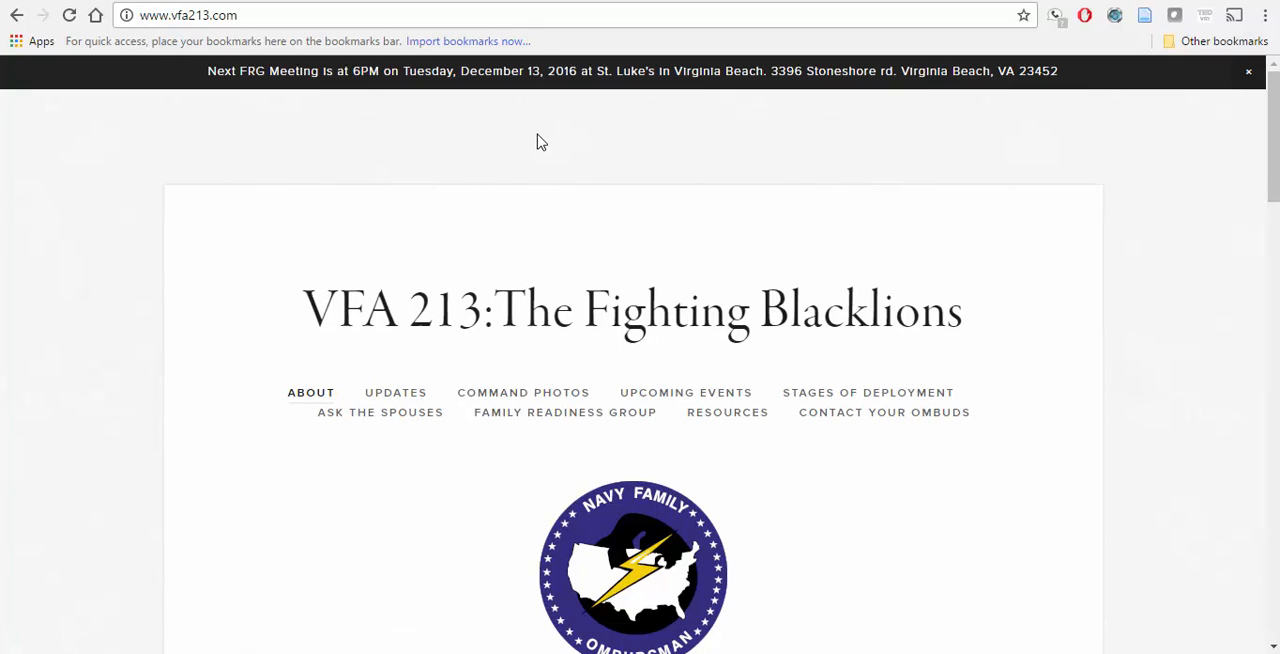
Step: Examine the home page's welcome text and the fields of the Want to Stay Informed sign-up form
{"action": "scroll", "coordinate": [537, 142], "scroll_direction": "down", "scroll_amount": 2}
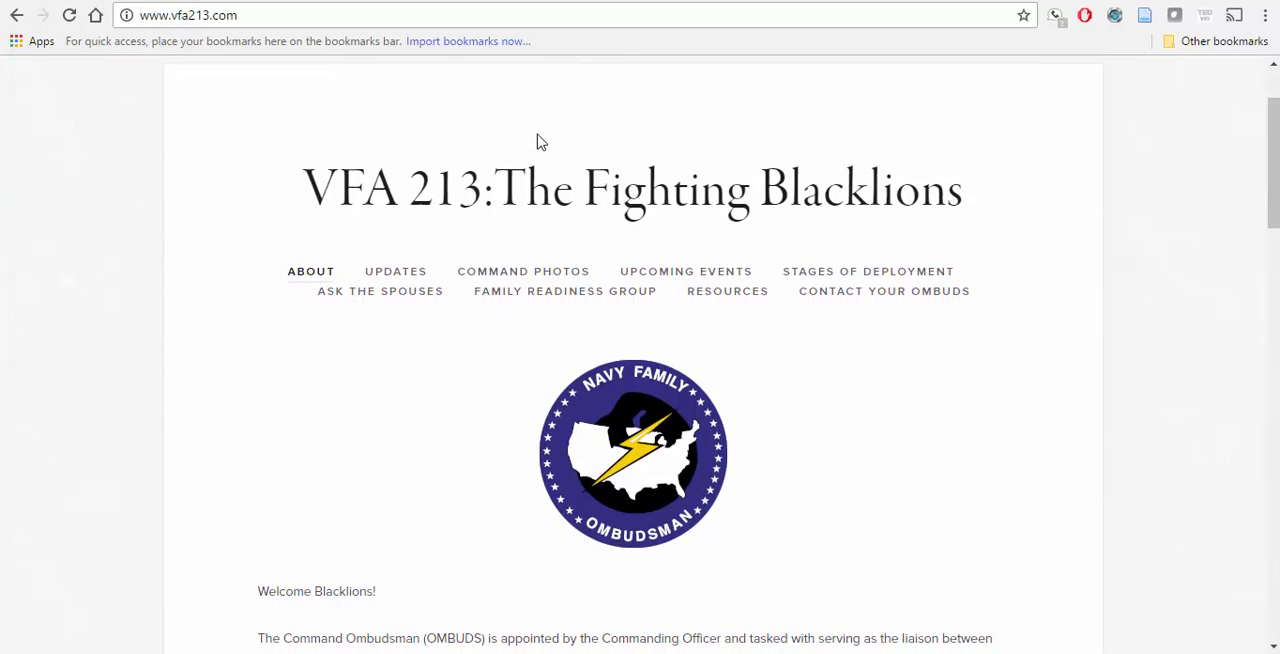
{"action": "scroll", "coordinate": [537, 142], "scroll_direction": "up", "scroll_amount": 1}
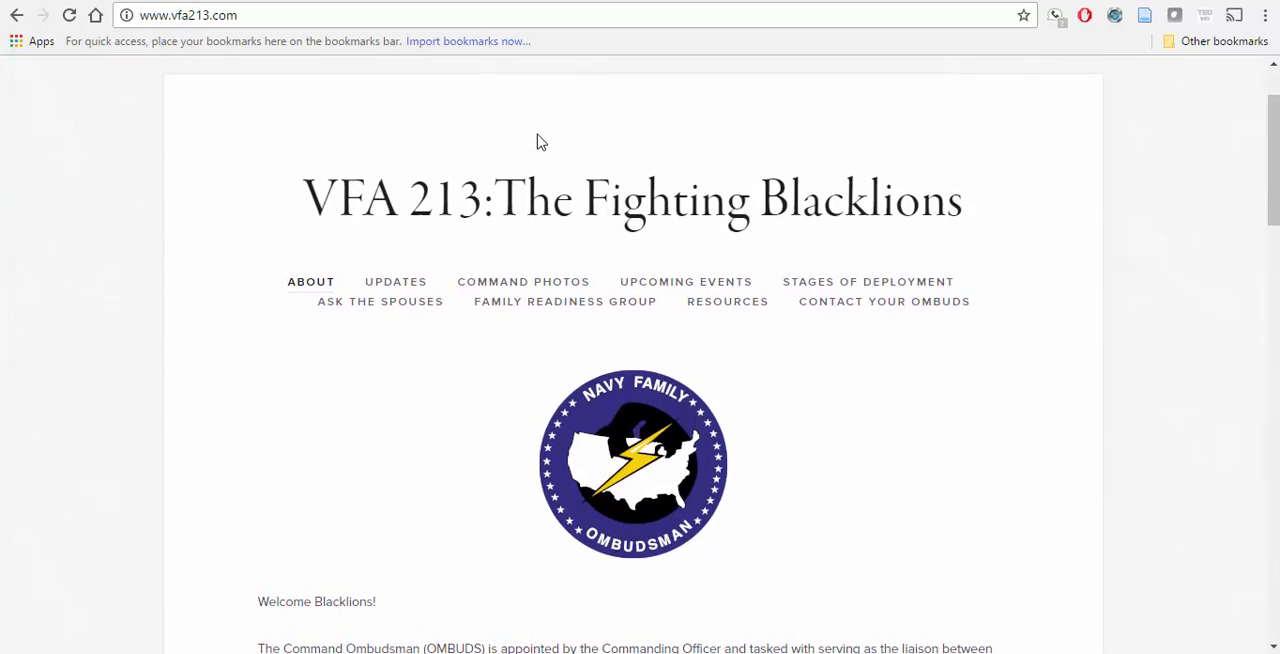
{"action": "scroll", "coordinate": [537, 142], "scroll_direction": "down", "scroll_amount": 3}
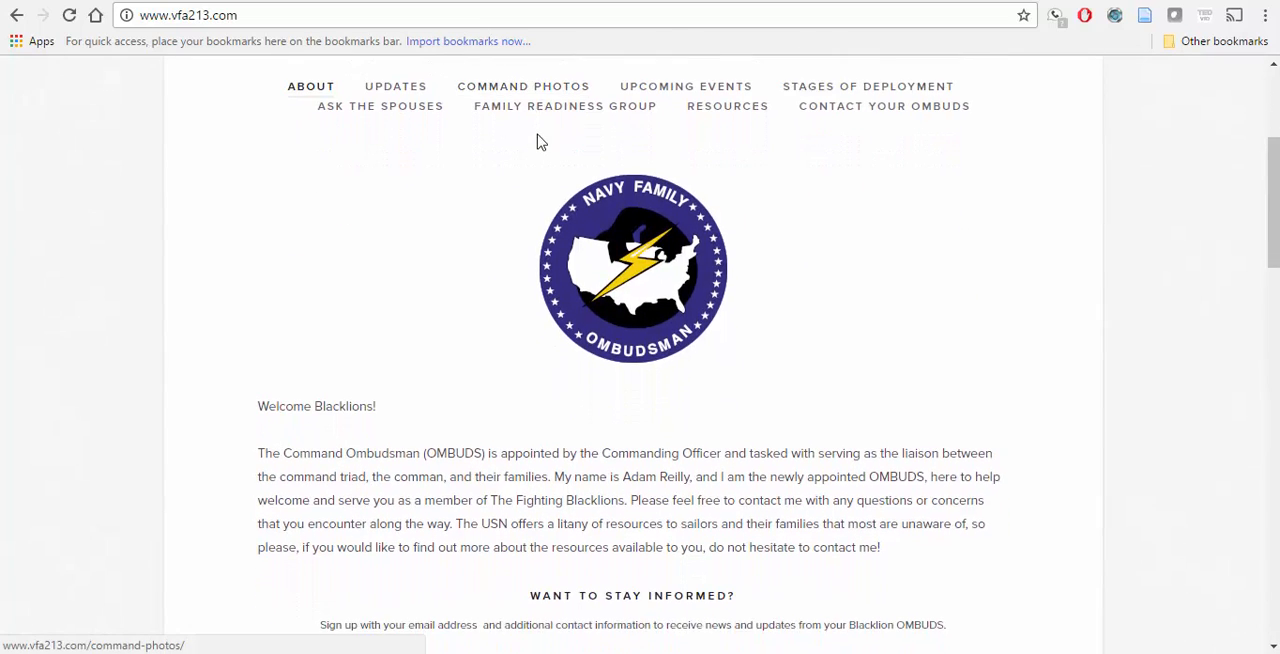
{"action": "scroll", "coordinate": [537, 142], "scroll_direction": "down", "scroll_amount": 1}
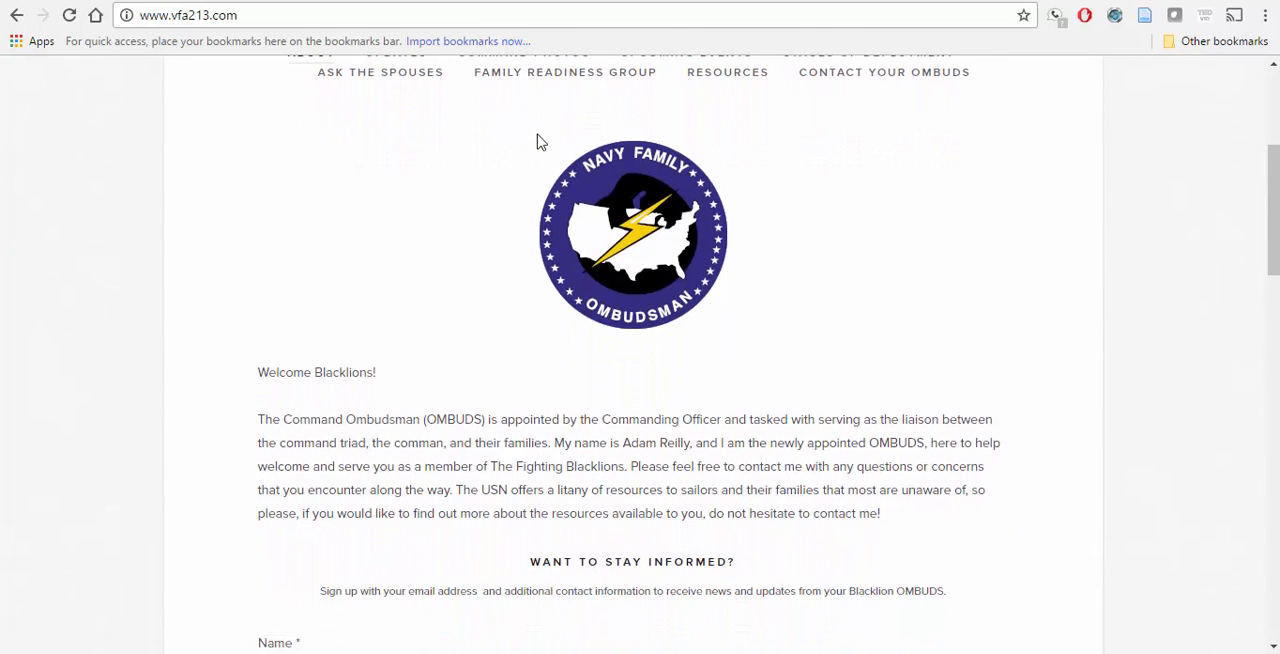
{"action": "scroll", "coordinate": [537, 142], "scroll_direction": "down", "scroll_amount": 2}
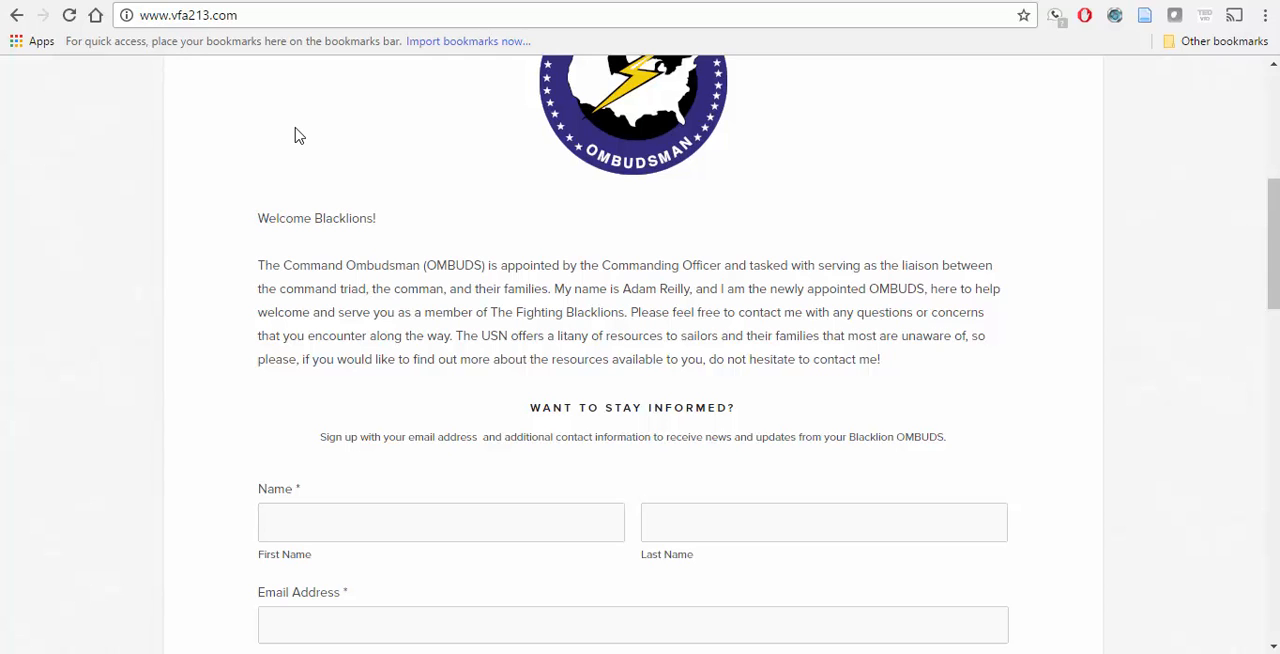
{"action": "scroll", "coordinate": [296, 135], "scroll_direction": "down", "scroll_amount": 3}
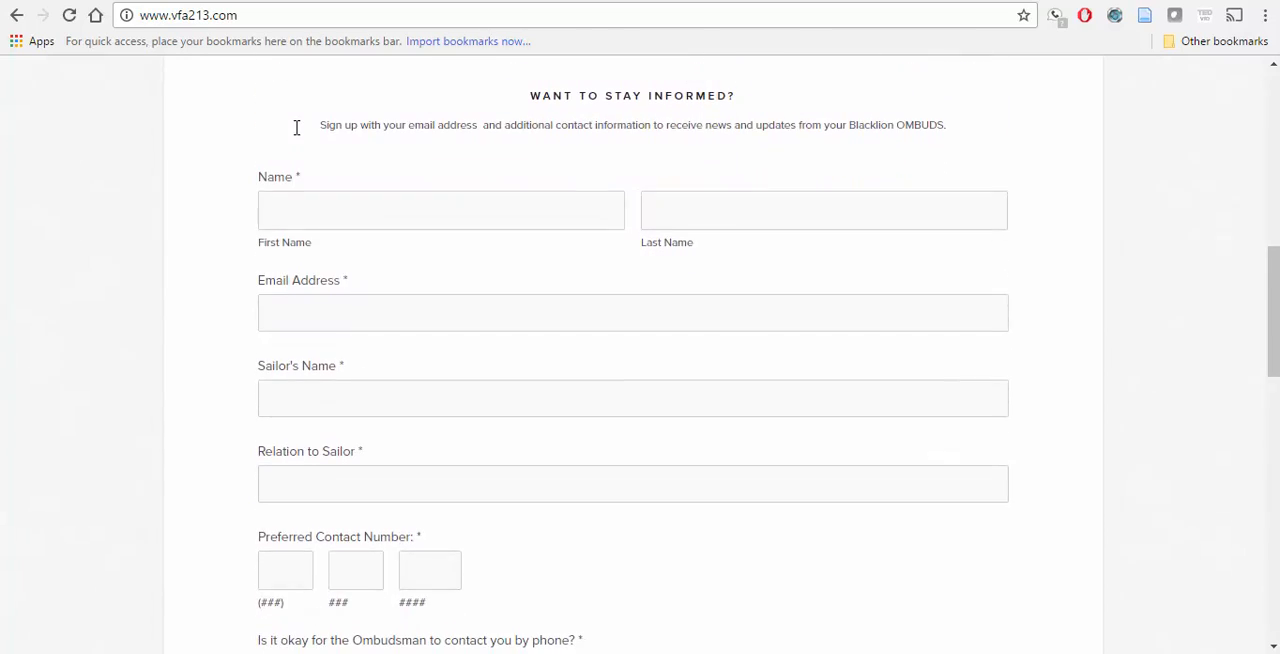
{"action": "scroll", "coordinate": [296, 130], "scroll_direction": "down", "scroll_amount": 1}
{"action": "scroll", "coordinate": [296, 133], "scroll_direction": "up", "scroll_amount": 1}
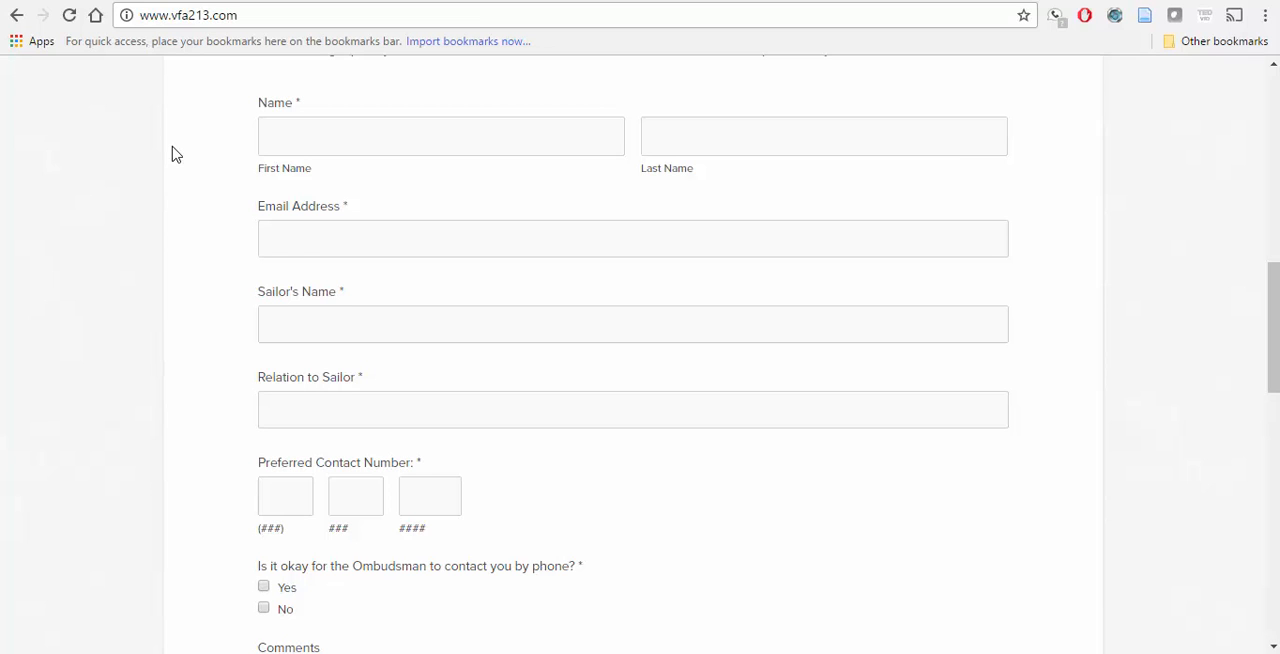
{"action": "scroll", "coordinate": [176, 154], "scroll_direction": "down", "scroll_amount": 3}
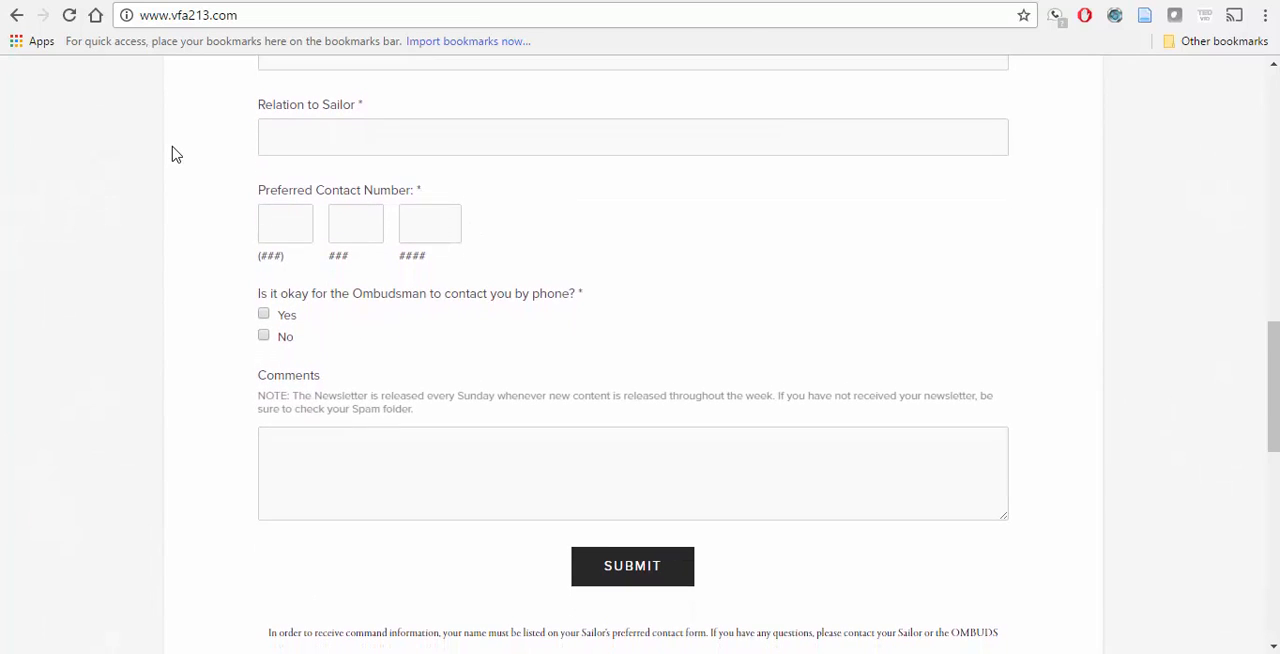
Step: Visit the site's Updates page and return to the home page through the site title
{"action": "scroll", "coordinate": [176, 154], "scroll_direction": "up", "scroll_amount": 12}
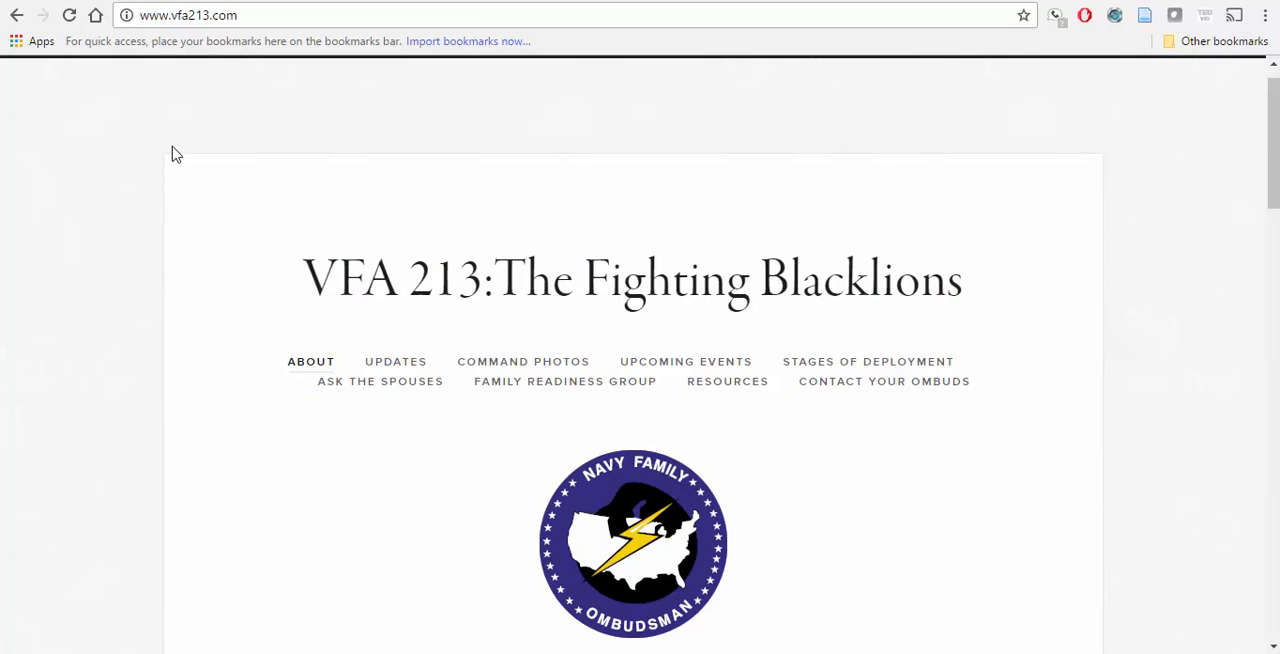
{"action": "left_click", "coordinate": [405, 368]}
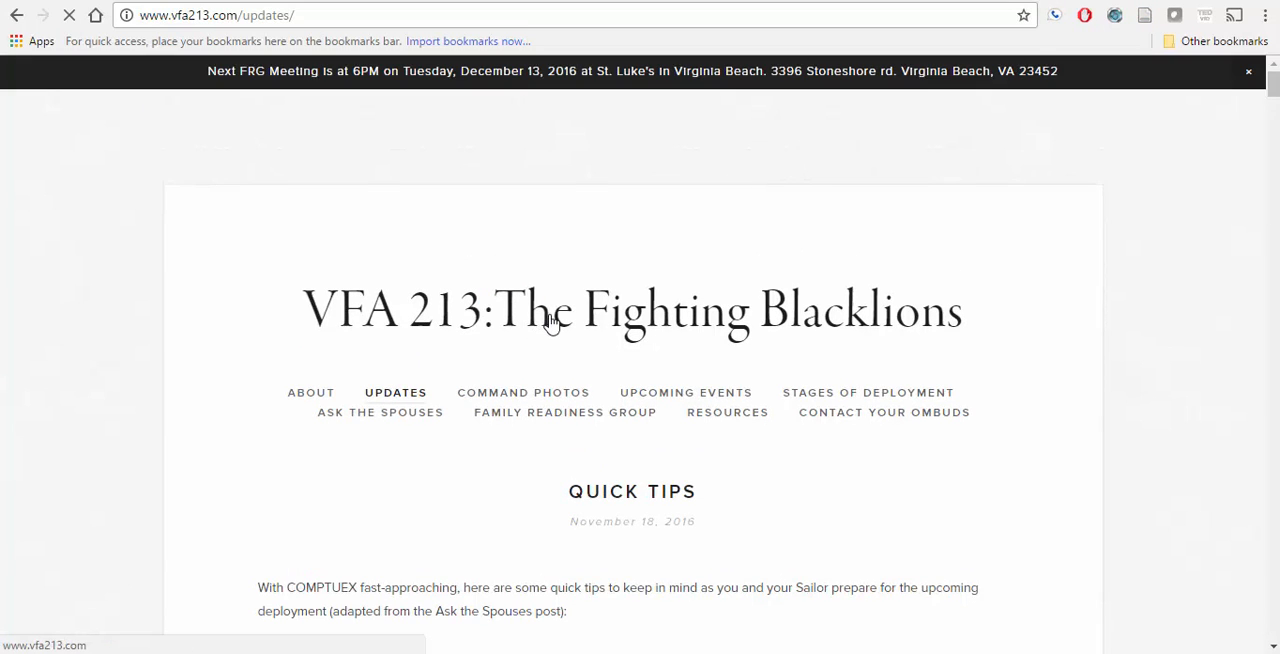
{"action": "left_click", "coordinate": [552, 322]}
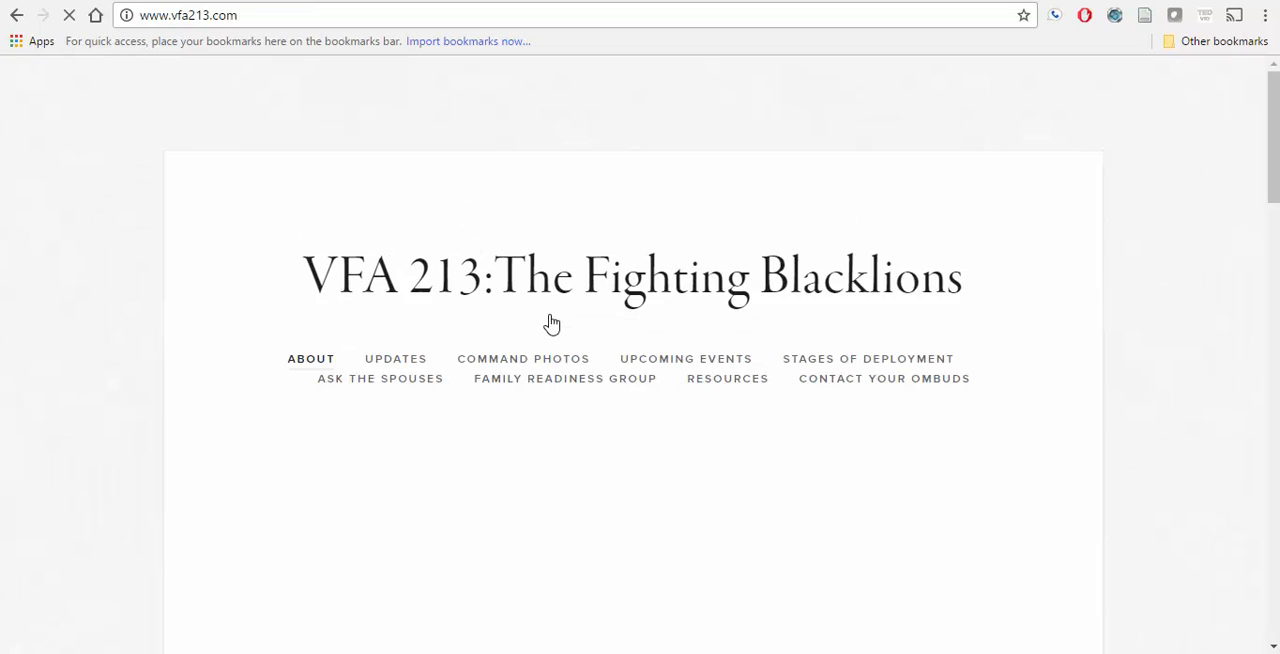
Step: Review the home page from the welcome text through the sign-up form and privacy note to the jet photo and footer
{"action": "scroll", "coordinate": [552, 322], "scroll_direction": "down", "scroll_amount": 4}
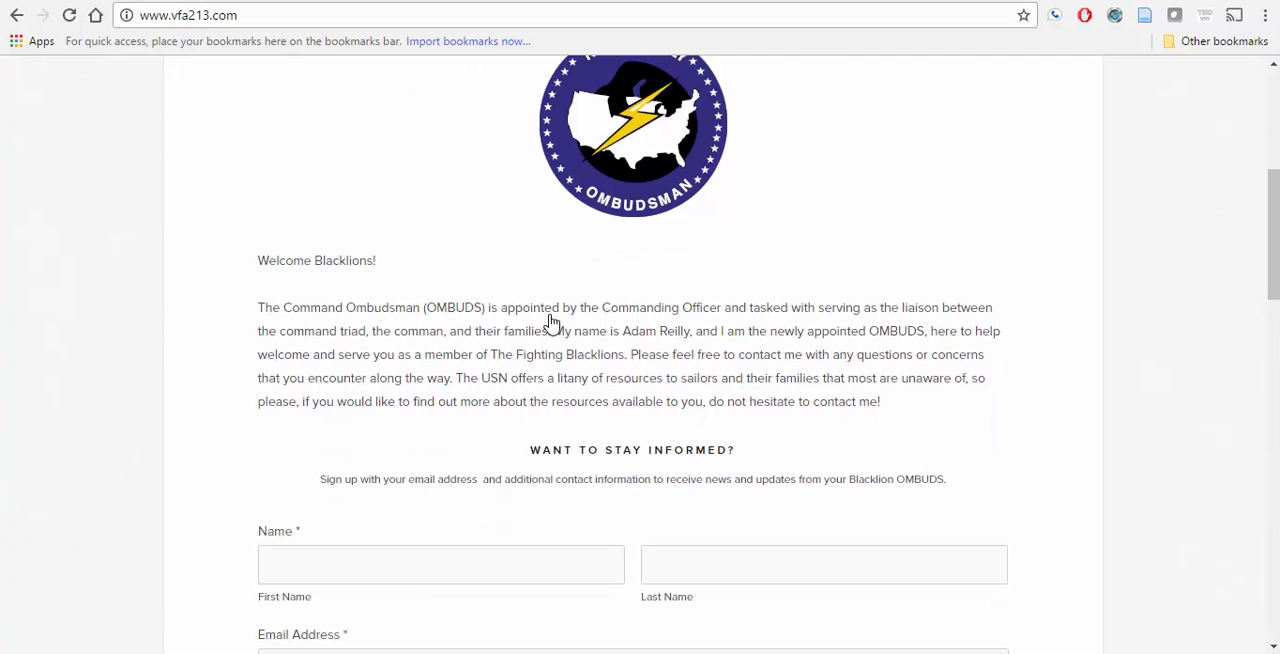
{"action": "scroll", "coordinate": [551, 318], "scroll_direction": "down", "scroll_amount": 5}
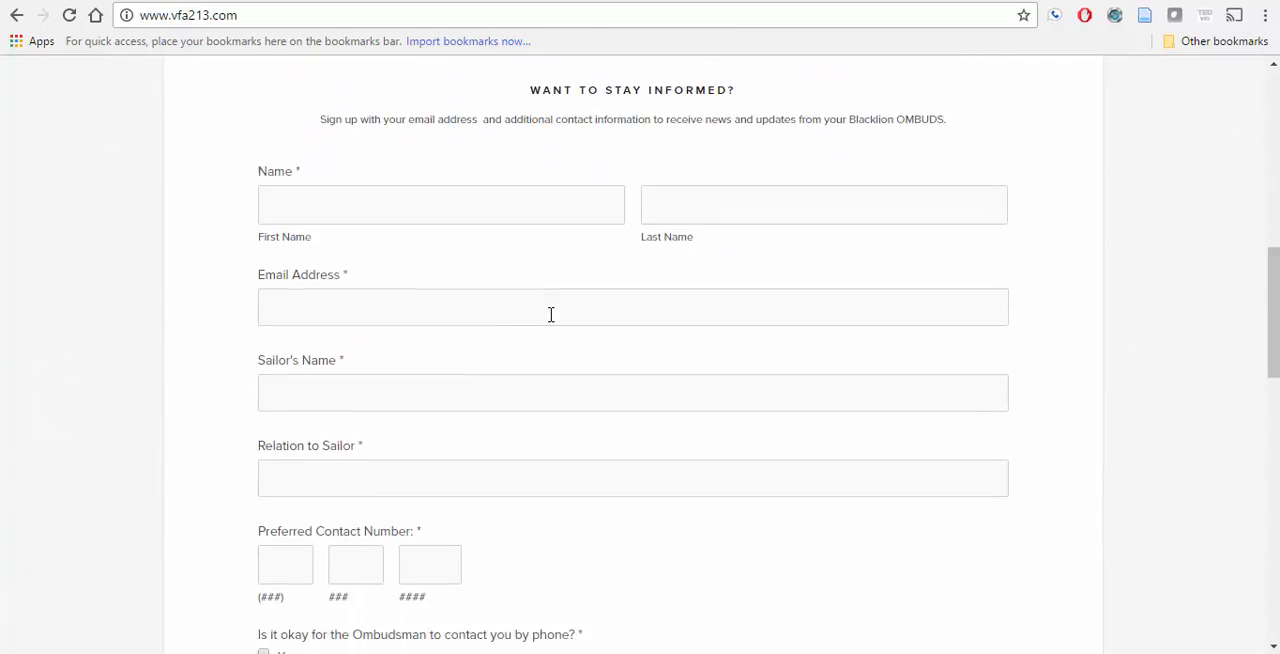
{"action": "scroll", "coordinate": [551, 314], "scroll_direction": "down", "scroll_amount": 4}
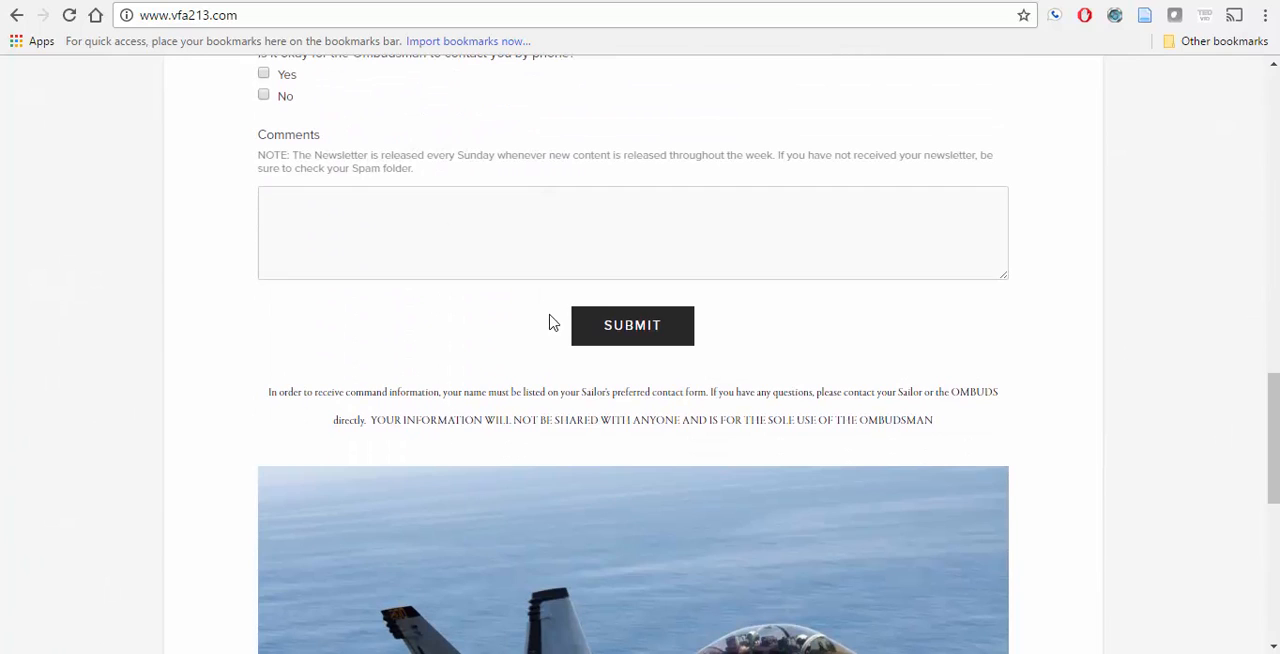
{"action": "scroll", "coordinate": [551, 318], "scroll_direction": "down", "scroll_amount": 3}
{"action": "scroll", "coordinate": [552, 322], "scroll_direction": "up", "scroll_amount": 1}
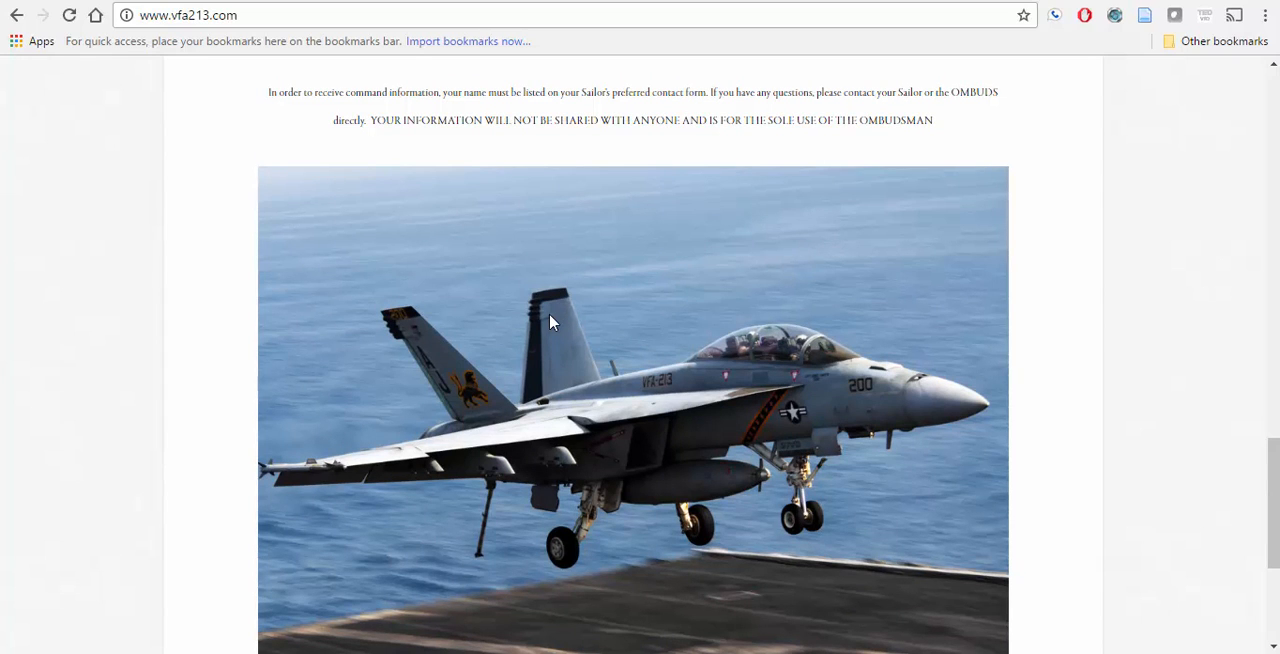
{"action": "scroll", "coordinate": [552, 322], "scroll_direction": "down", "scroll_amount": 3}
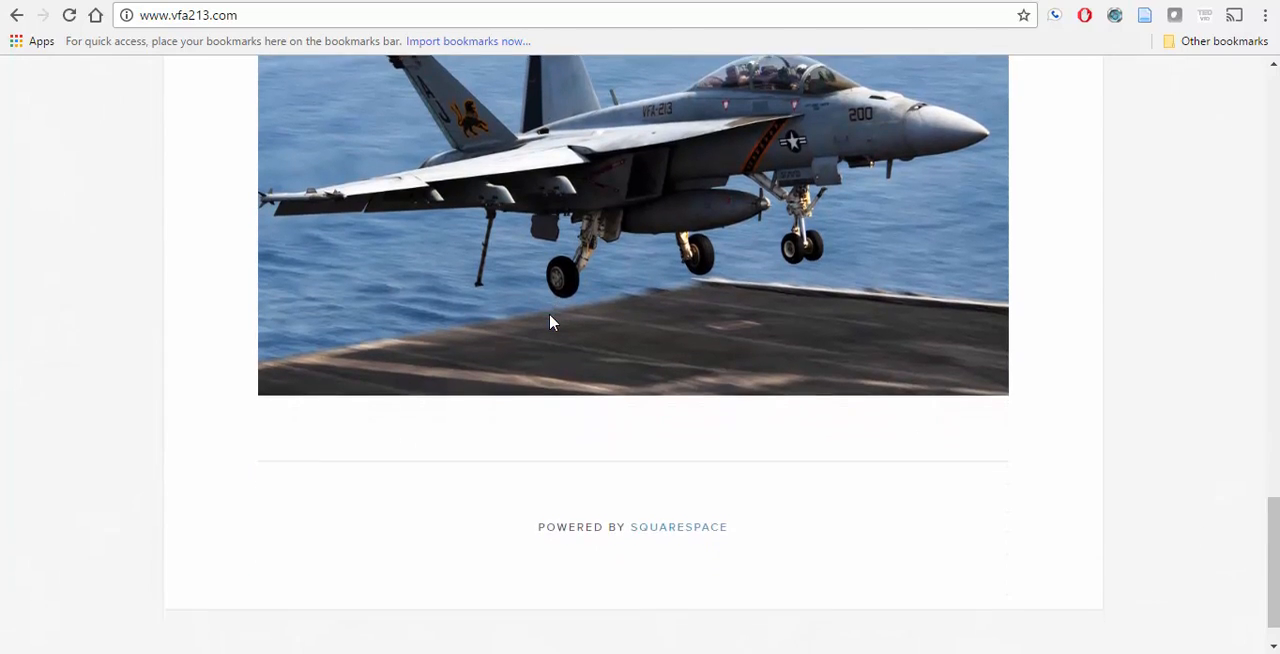
{"action": "left_click_drag", "start_coordinate": [550, 316], "coordinate": [388, 2]}
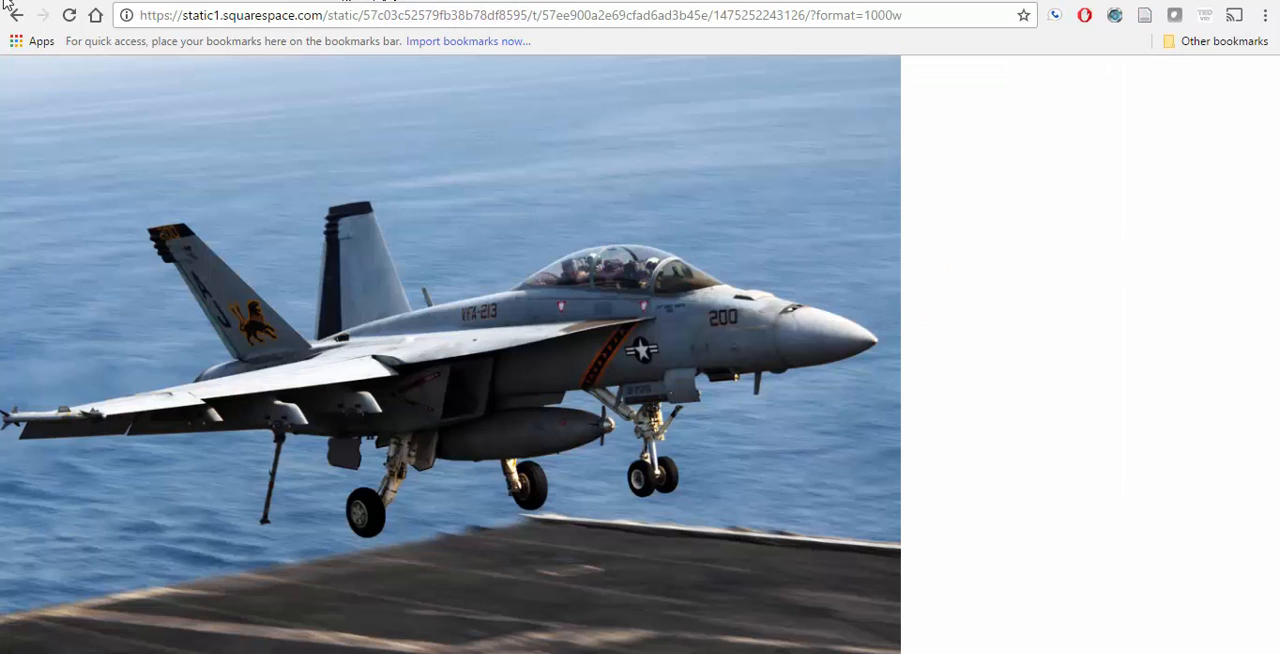
{"action": "left_click", "coordinate": [15, 20]}
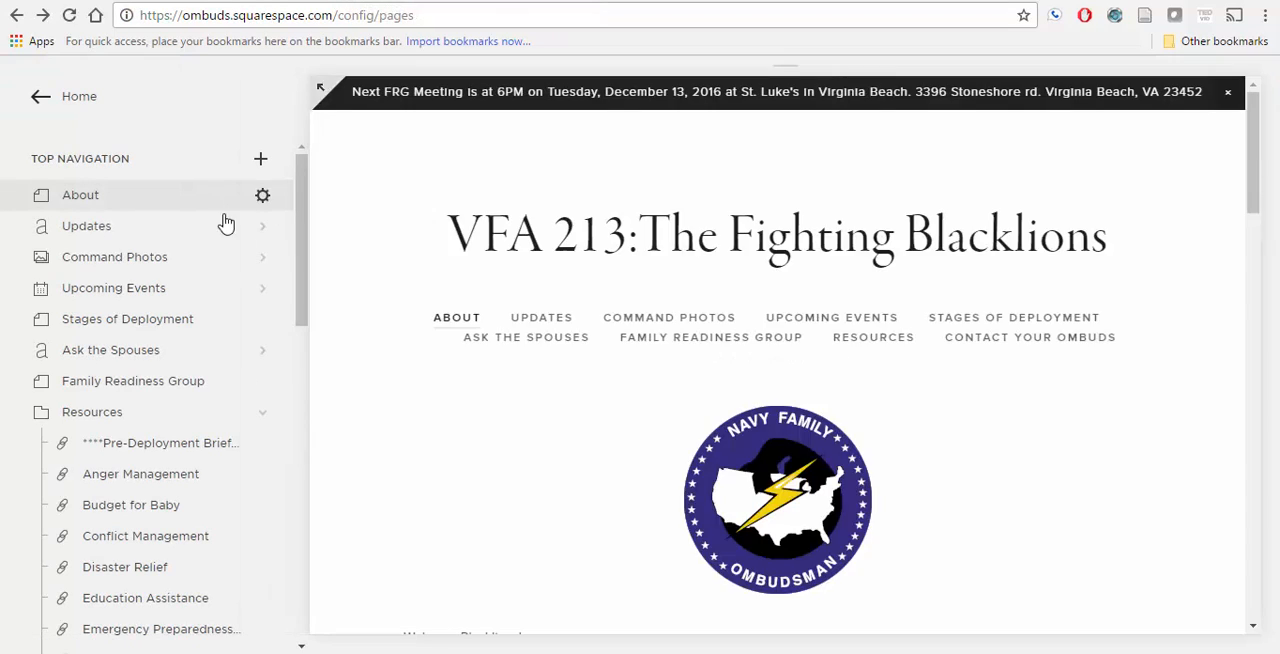
Step: Open the About page's content for editing and delete the Navy Family Ombudsman logo image block
{"action": "scroll", "coordinate": [594, 343], "scroll_direction": "down", "scroll_amount": 4}
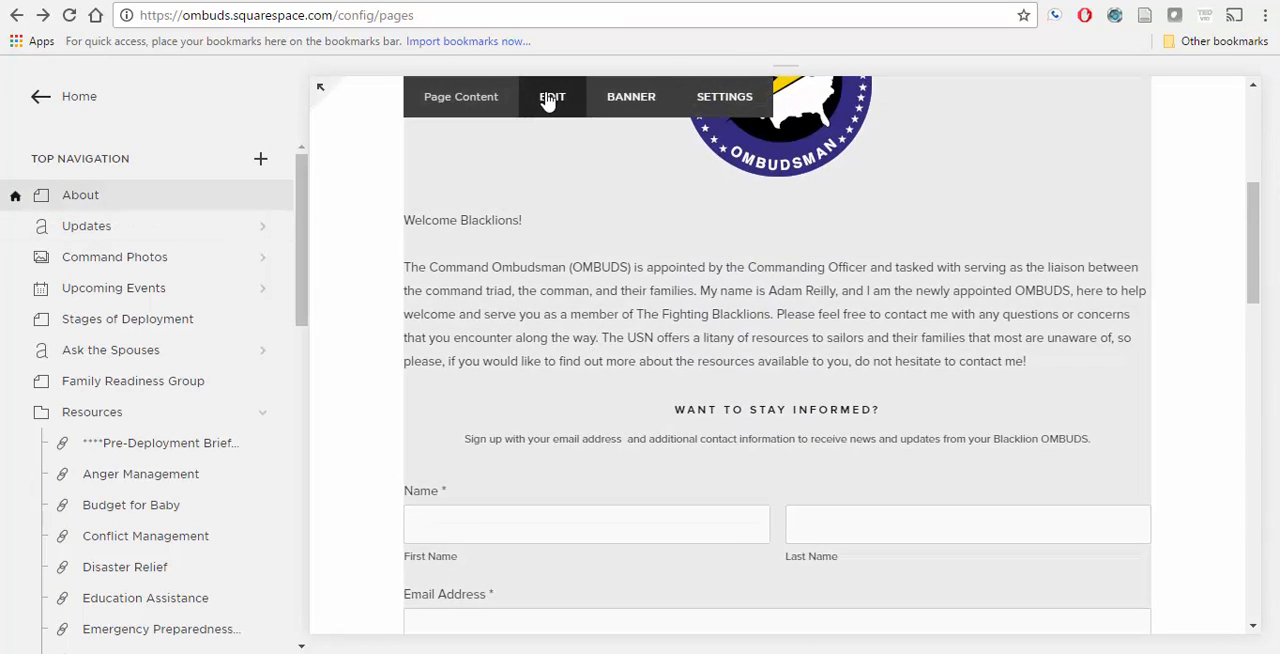
{"action": "left_click", "coordinate": [545, 96]}
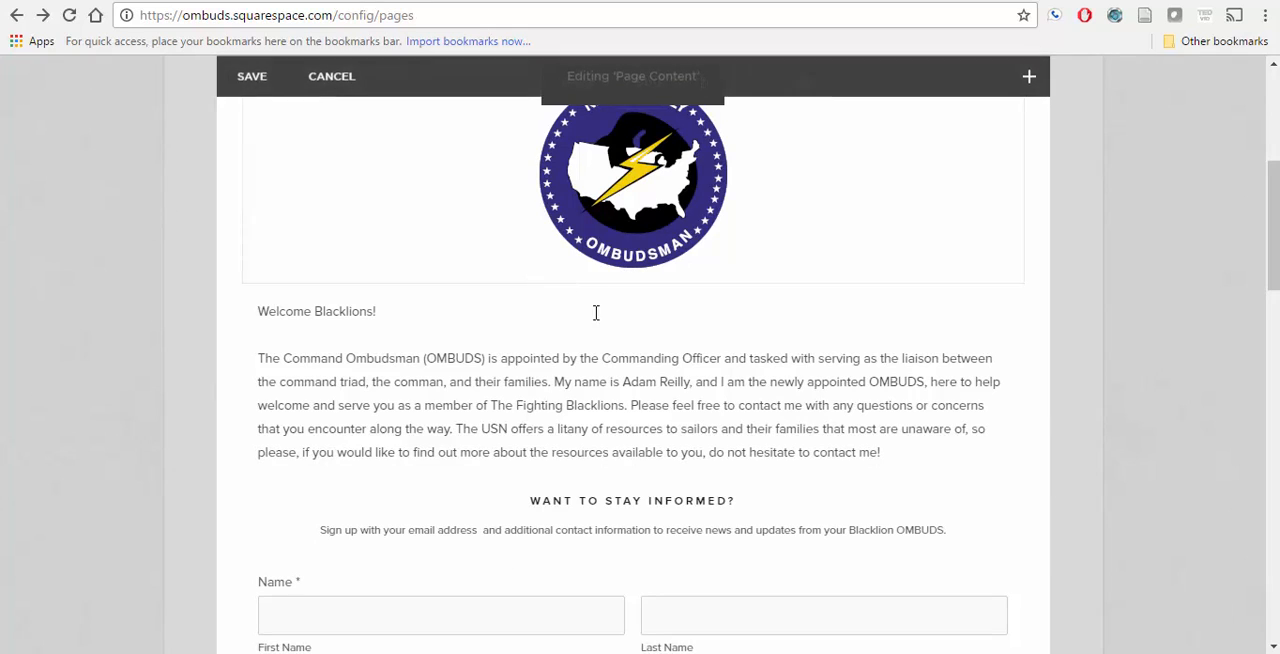
{"action": "scroll", "coordinate": [780, 250], "scroll_direction": "up", "scroll_amount": 3}
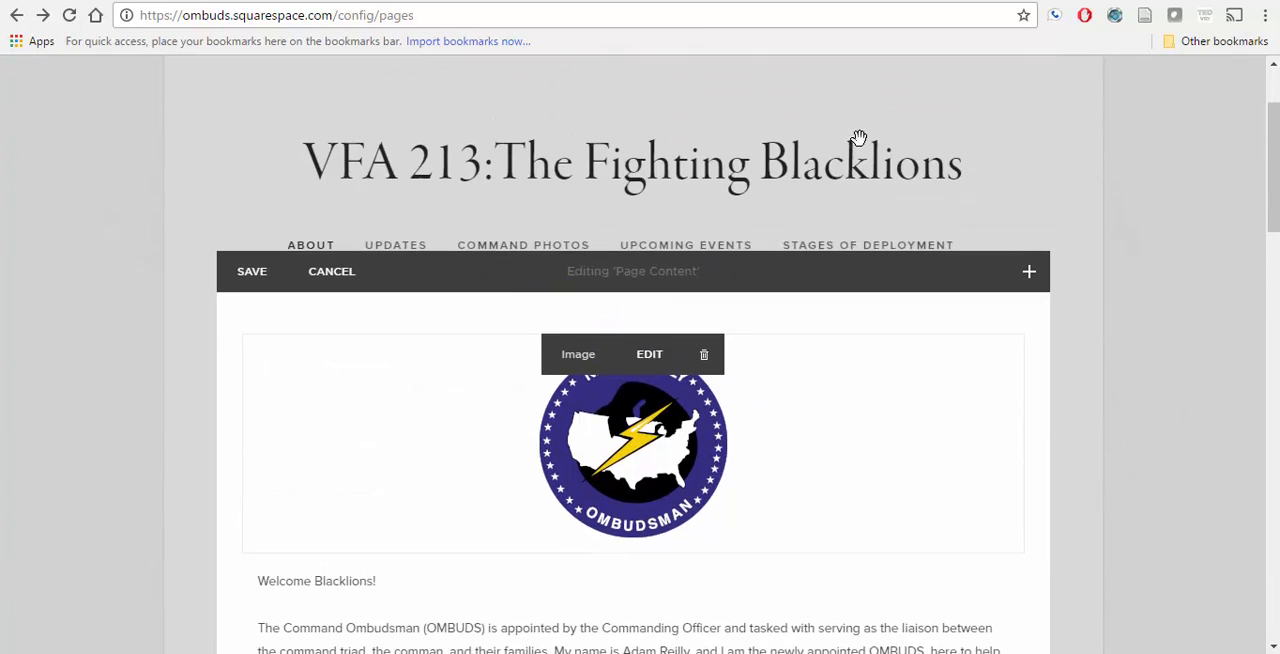
{"action": "left_click", "coordinate": [705, 367]}
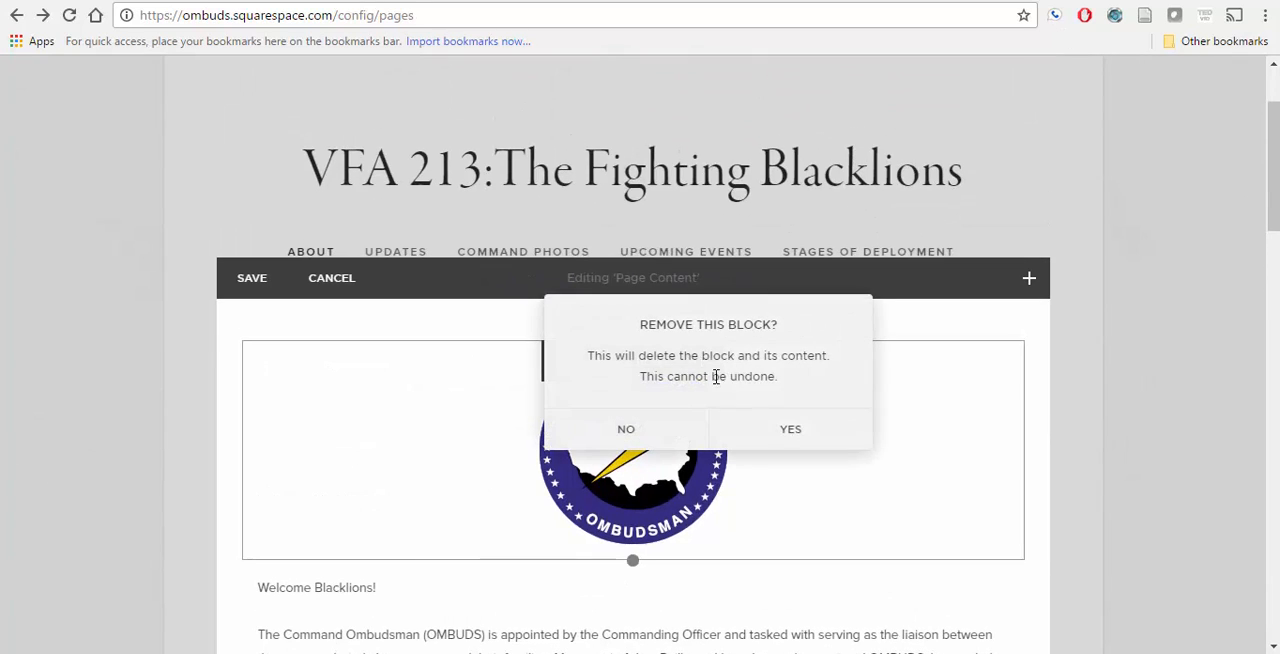
{"action": "left_click", "coordinate": [777, 440]}
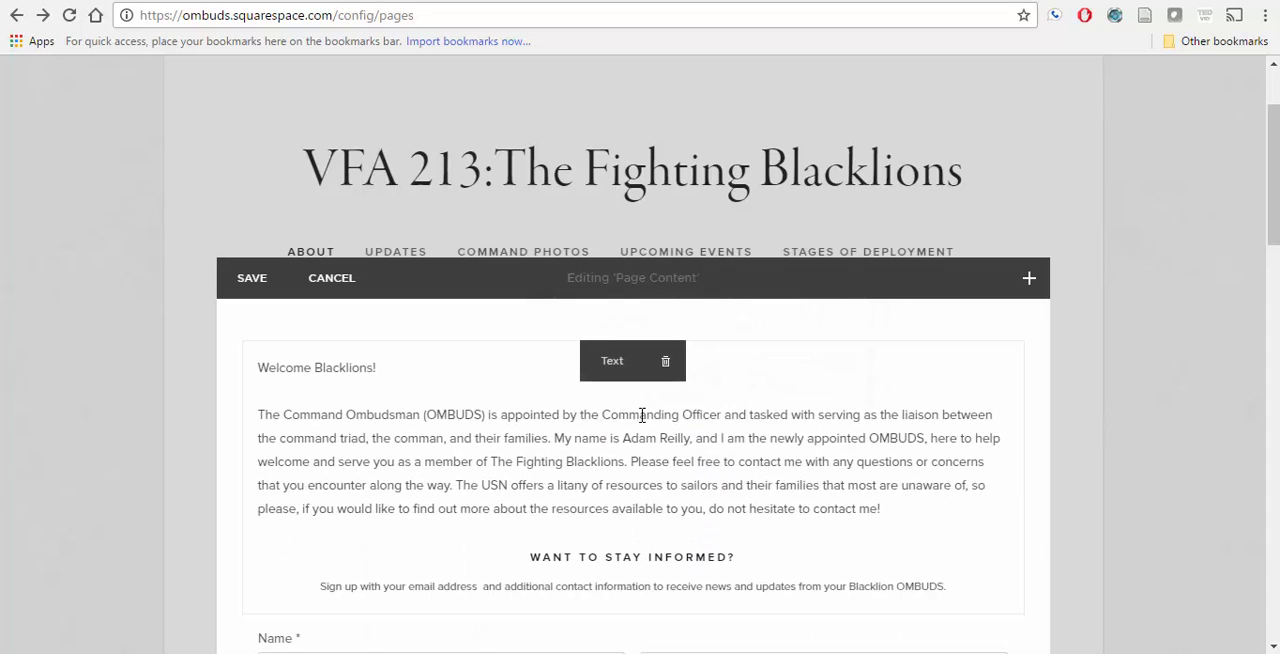
Step: Delete the welcome text block and the sign-up form block from the About page
{"action": "left_click", "coordinate": [667, 364]}
{"action": "left_click", "coordinate": [737, 426]}
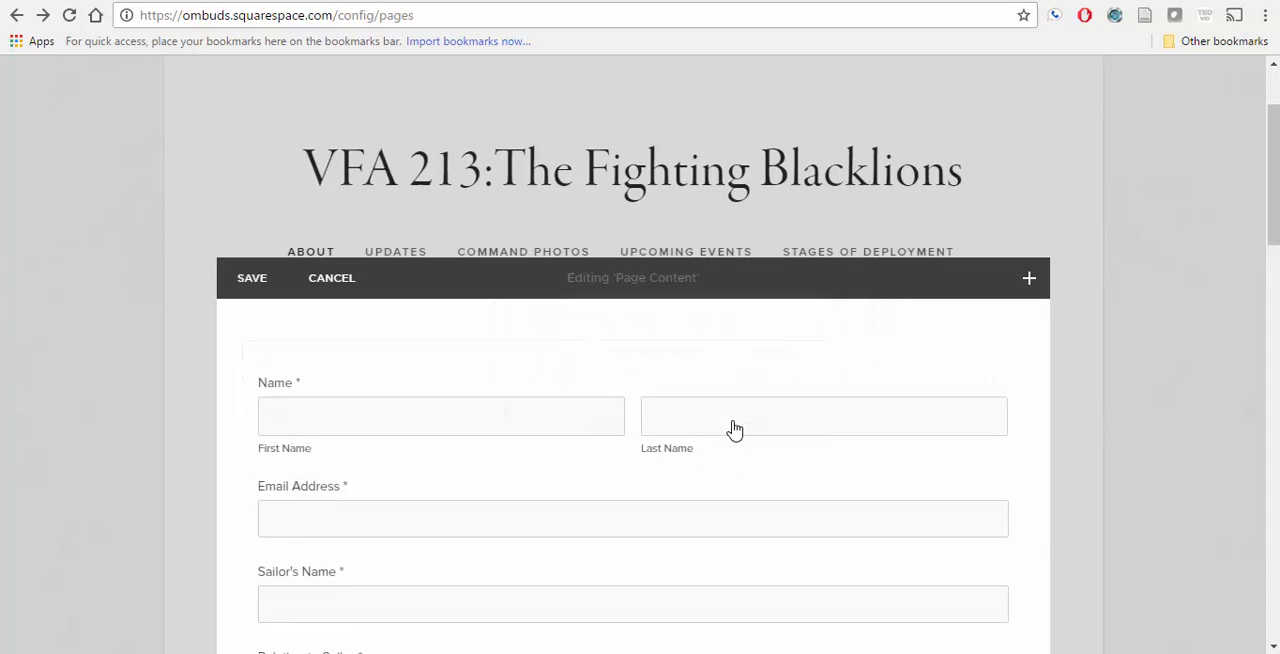
{"action": "left_click", "coordinate": [702, 361]}
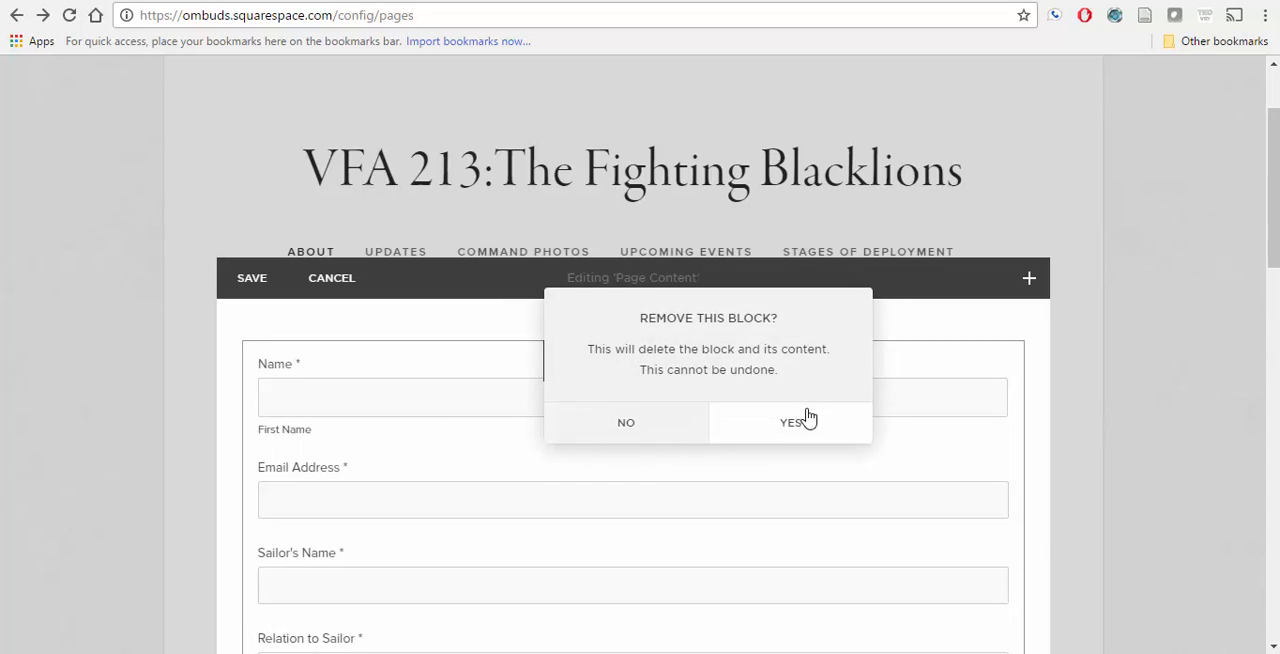
{"action": "left_click", "coordinate": [808, 420]}
Step: Delete the command information notice text block and the fighter jet image block from the About page
{"action": "scroll", "coordinate": [537, 378], "scroll_direction": "down", "scroll_amount": 3}
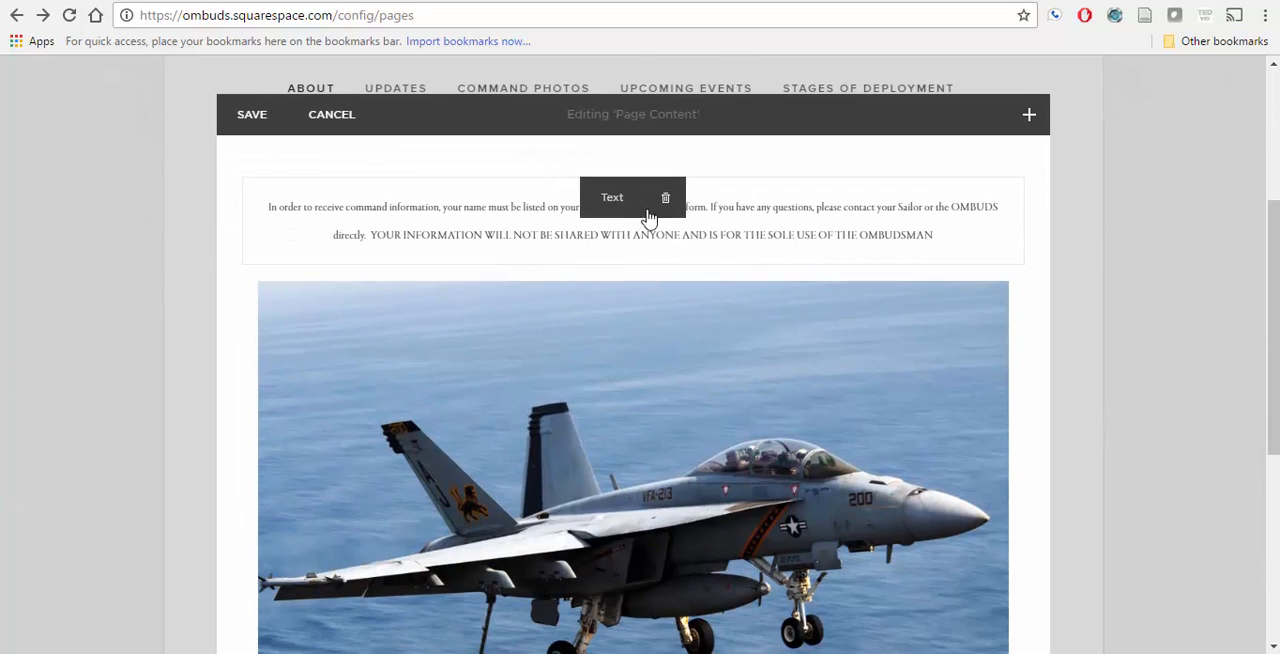
{"action": "left_click", "coordinate": [665, 195]}
{"action": "left_click", "coordinate": [710, 262]}
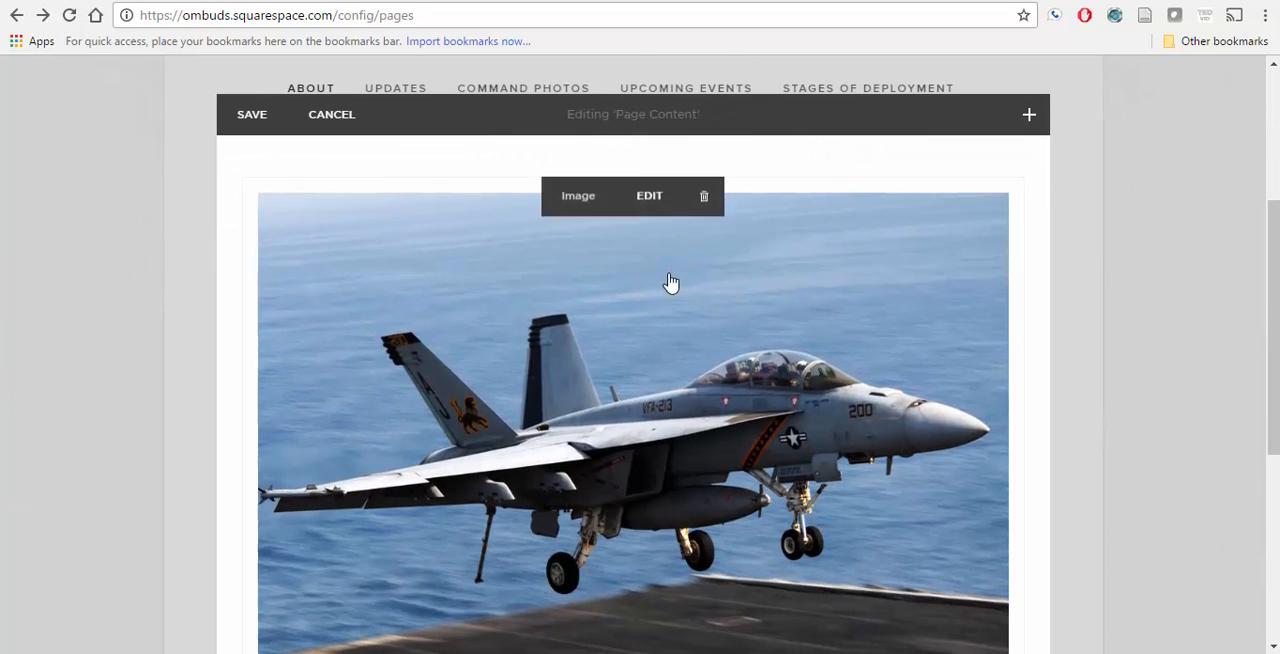
{"action": "left_click", "coordinate": [704, 208]}
{"action": "left_click", "coordinate": [757, 283]}
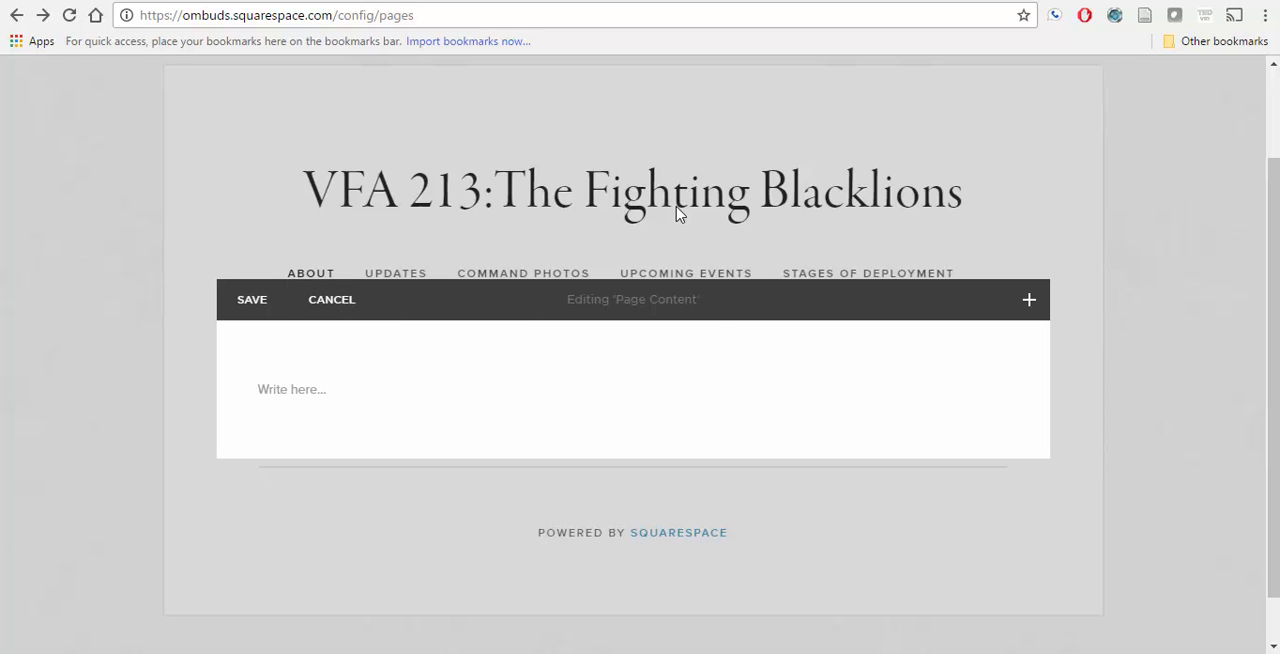
Step: Check the prepared page text in Notepad, then add a text block to the emptied About page content and start editing it
{"action": "scroll", "coordinate": [677, 208], "scroll_direction": "down", "scroll_amount": 1}
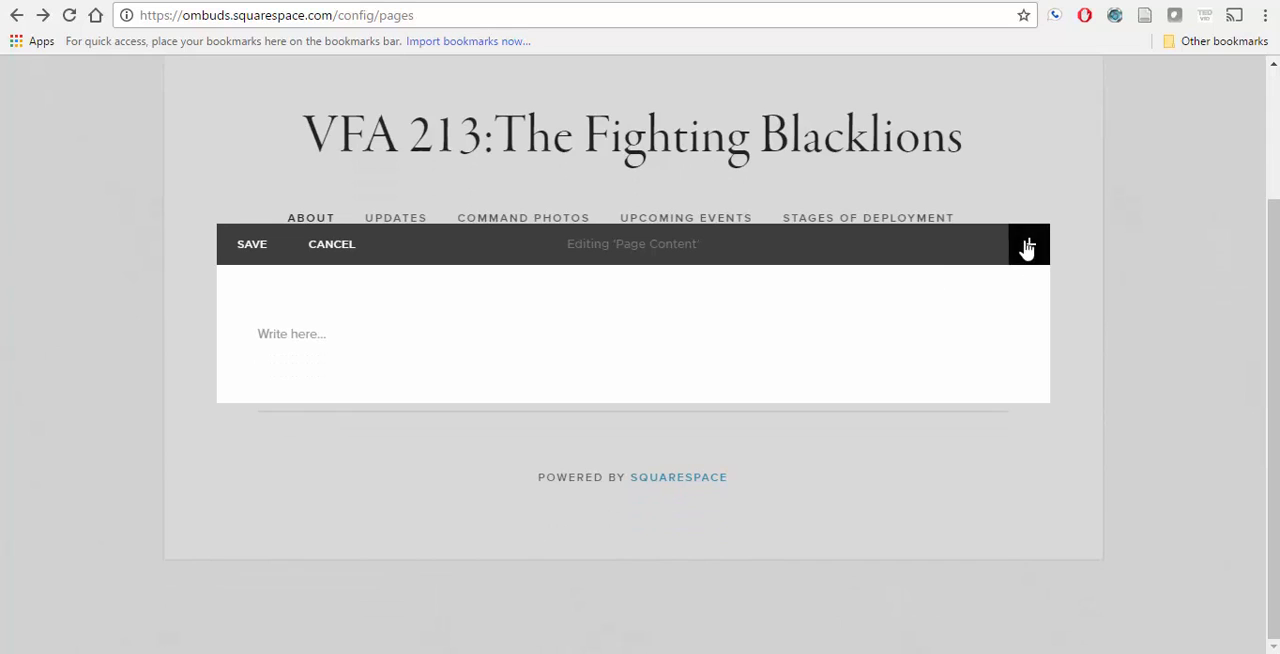
{"action": "left_click", "coordinate": [958, 652]}
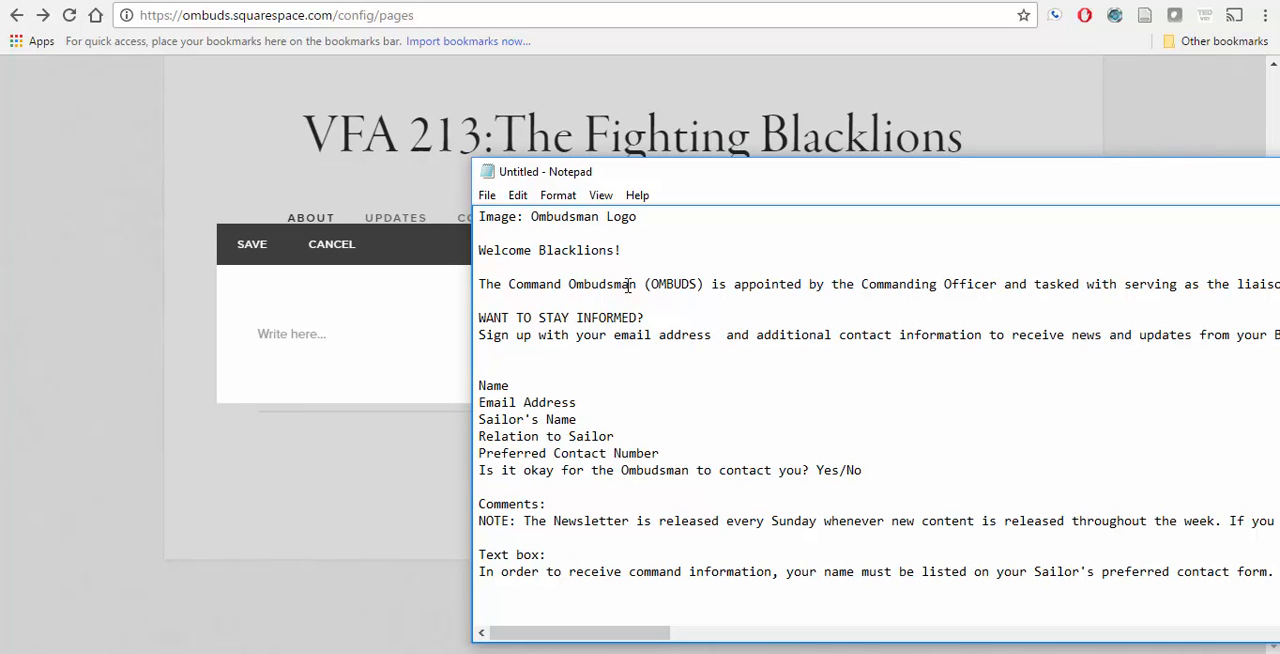
{"action": "left_click", "coordinate": [401, 473]}
{"action": "left_click", "coordinate": [1030, 245]}
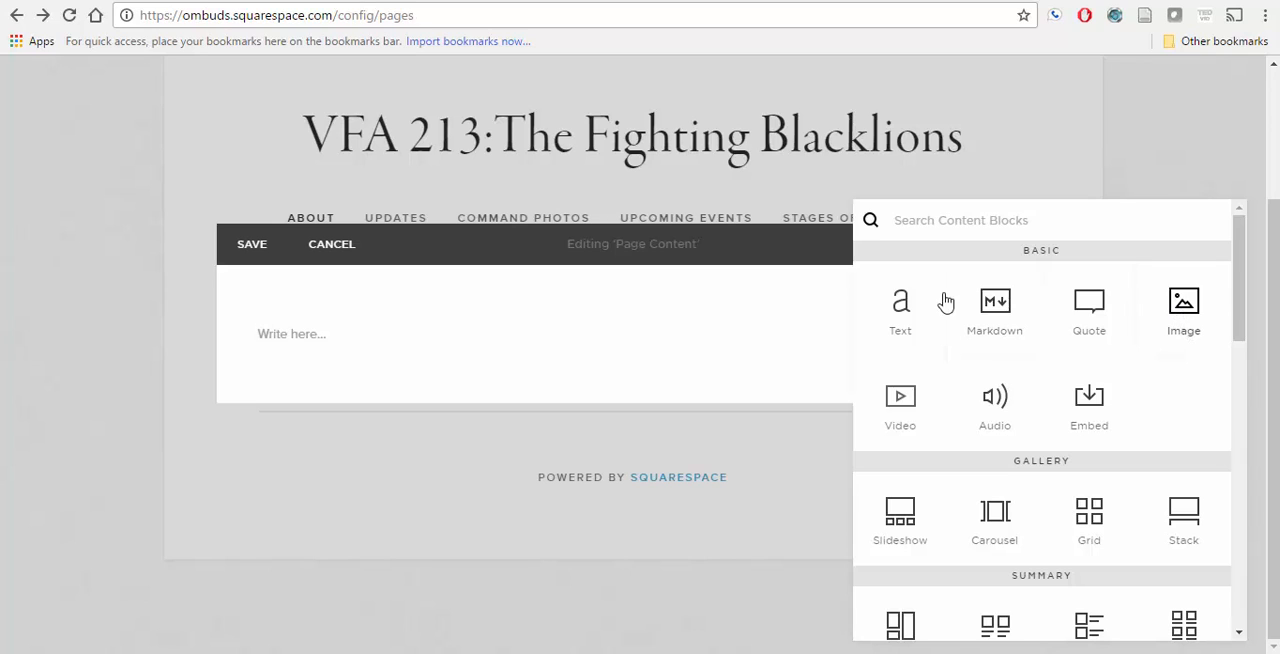
{"action": "left_click", "coordinate": [900, 303]}
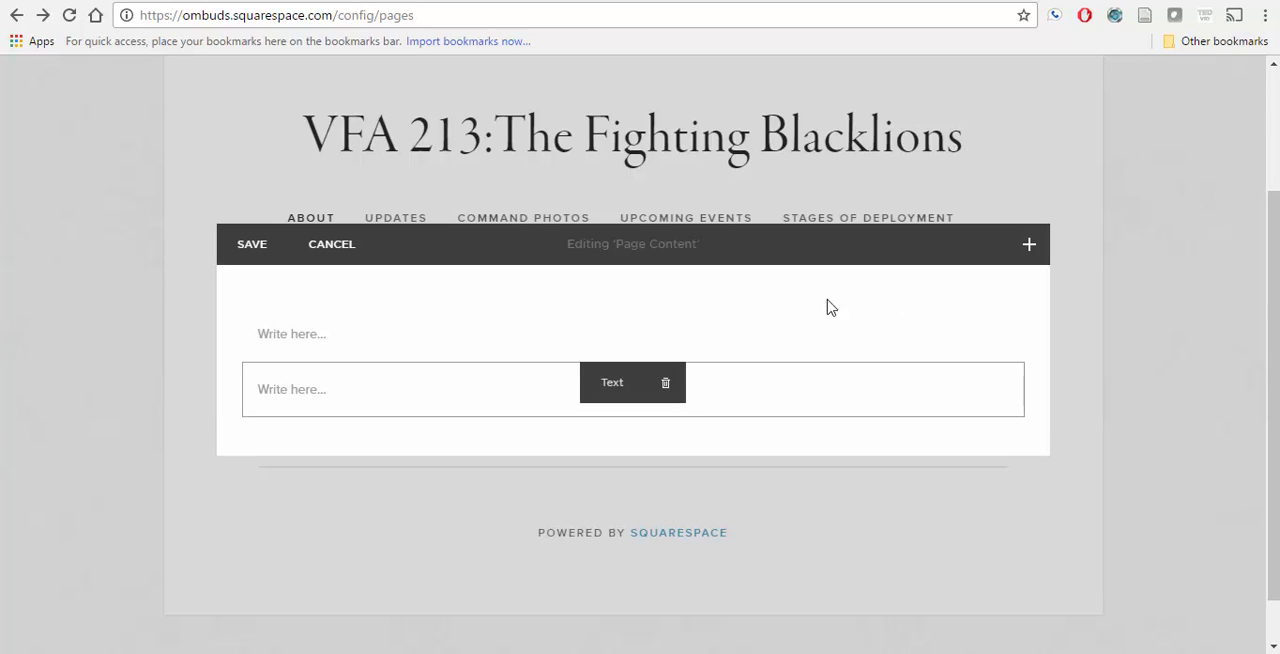
{"action": "left_click", "coordinate": [511, 389]}
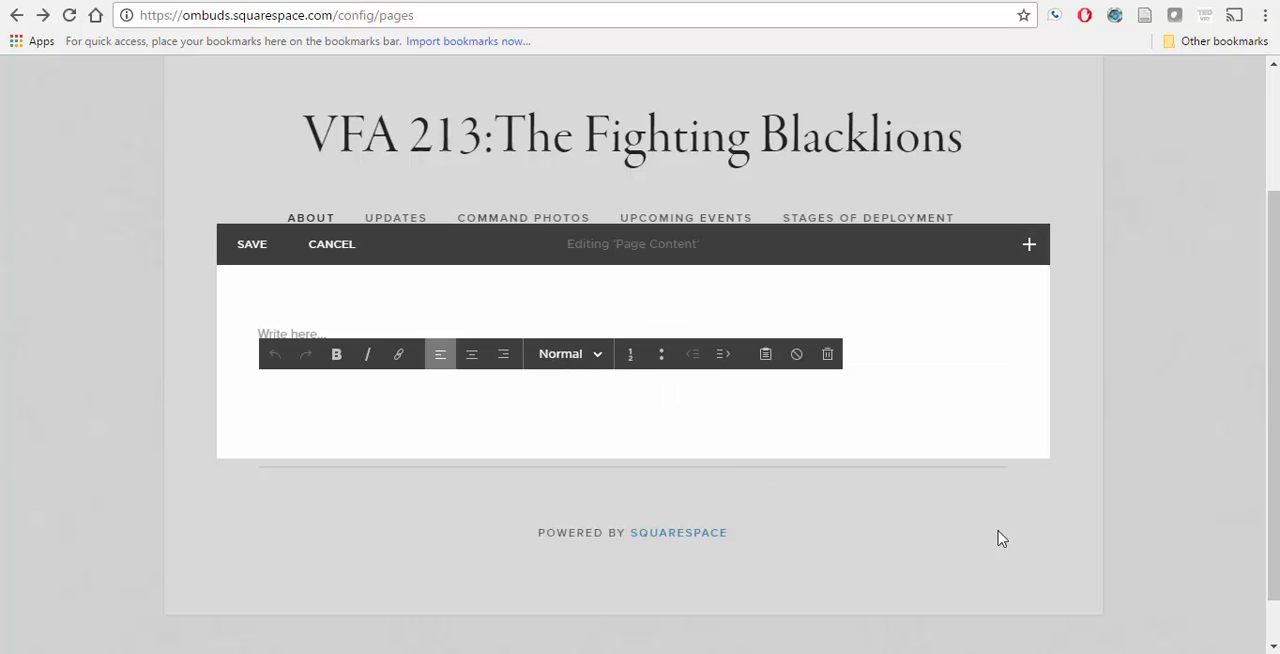
Step: Copy the Notepad text from "Welcome Blacklions!" through the "WANT TO STAY INFORMED?" sign-up paragraph into the new text block
{"action": "left_click", "coordinate": [908, 653]}
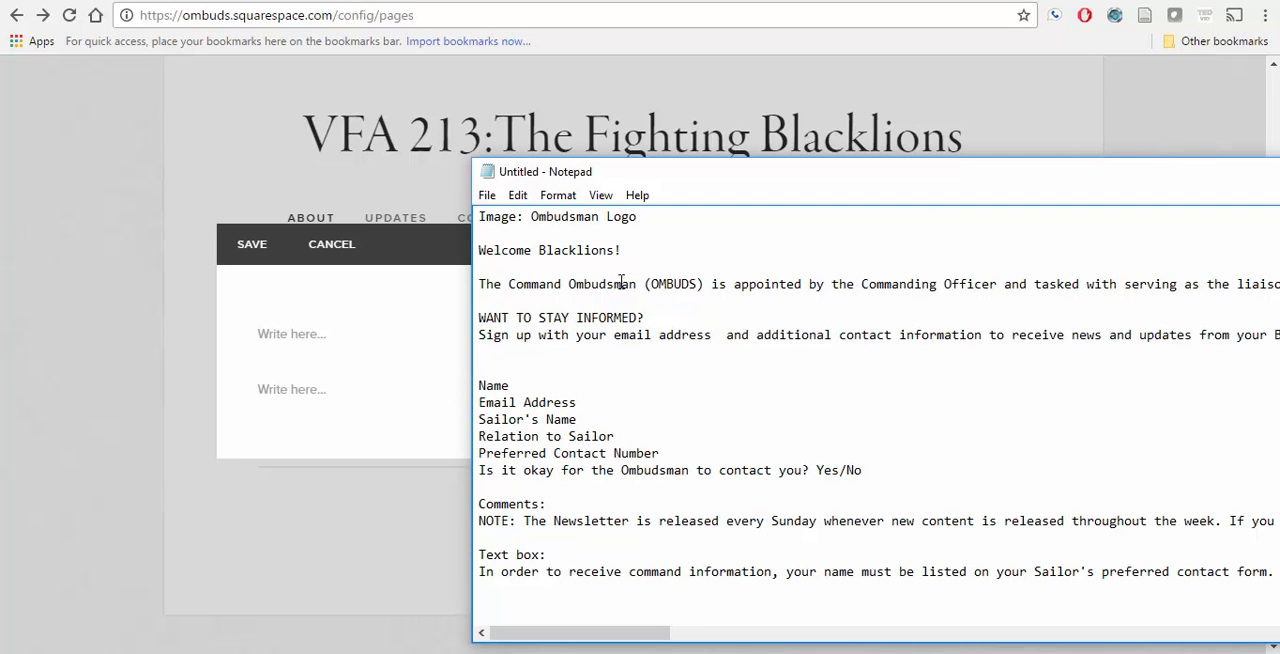
{"action": "left_click_drag", "start_coordinate": [479, 250], "coordinate": [1276, 390]}
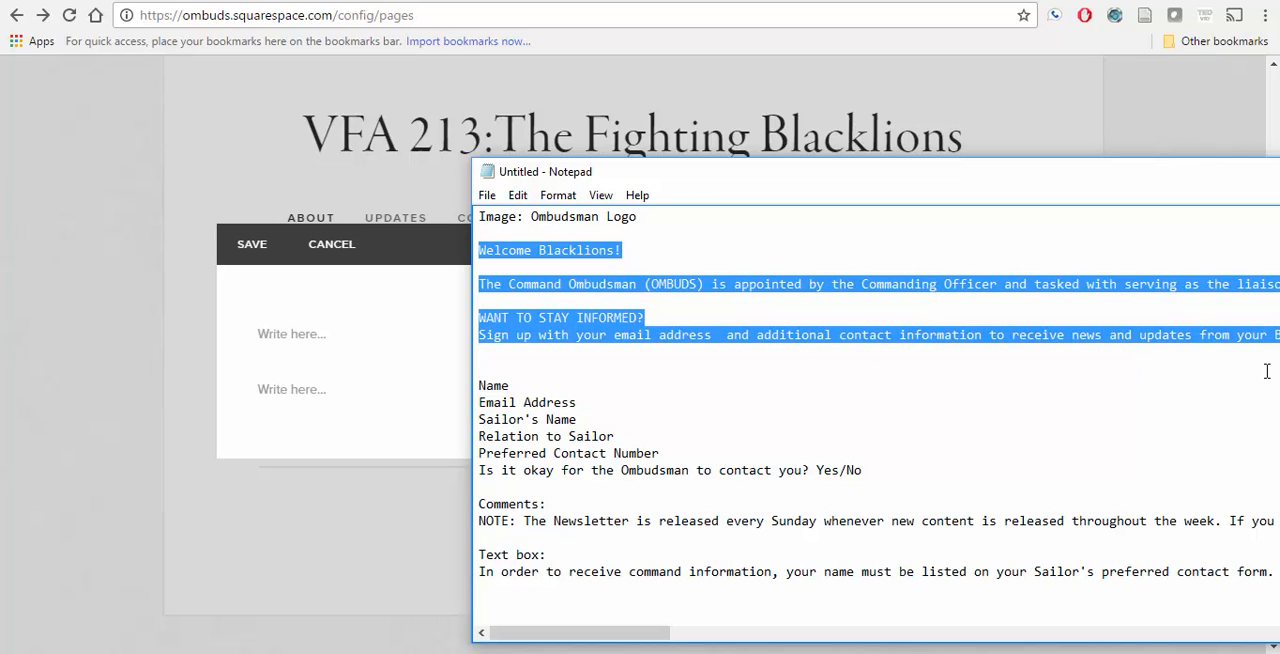
{"action": "left_click", "coordinate": [368, 386]}
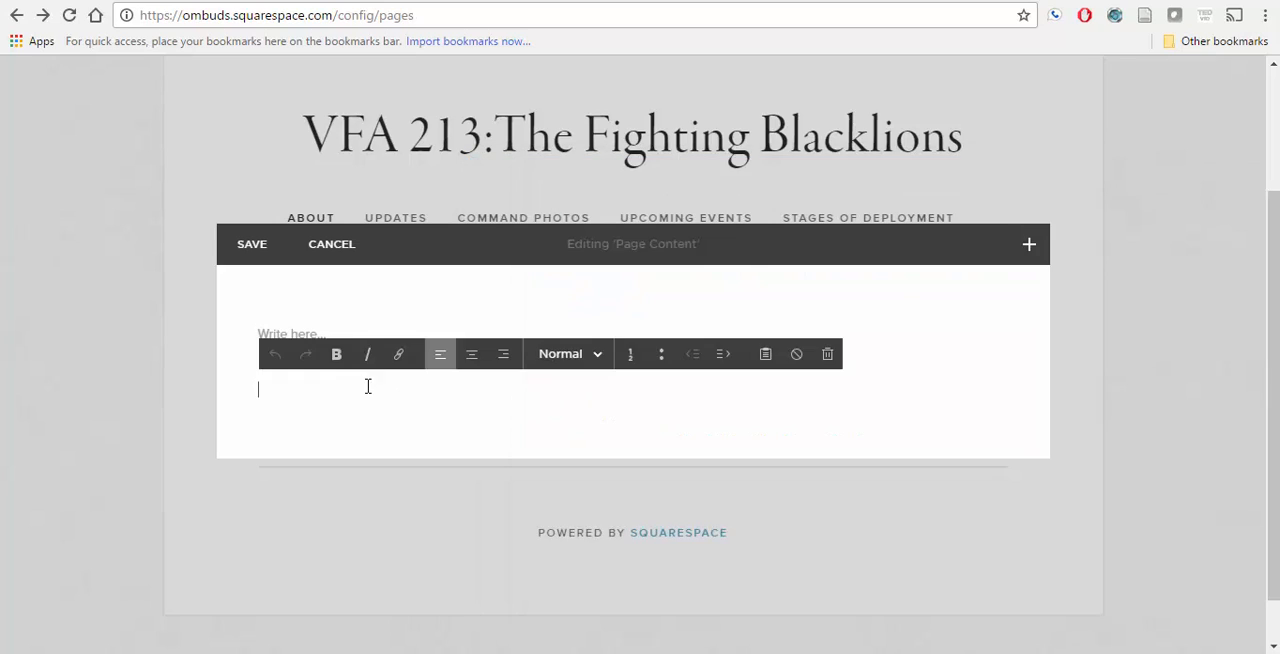
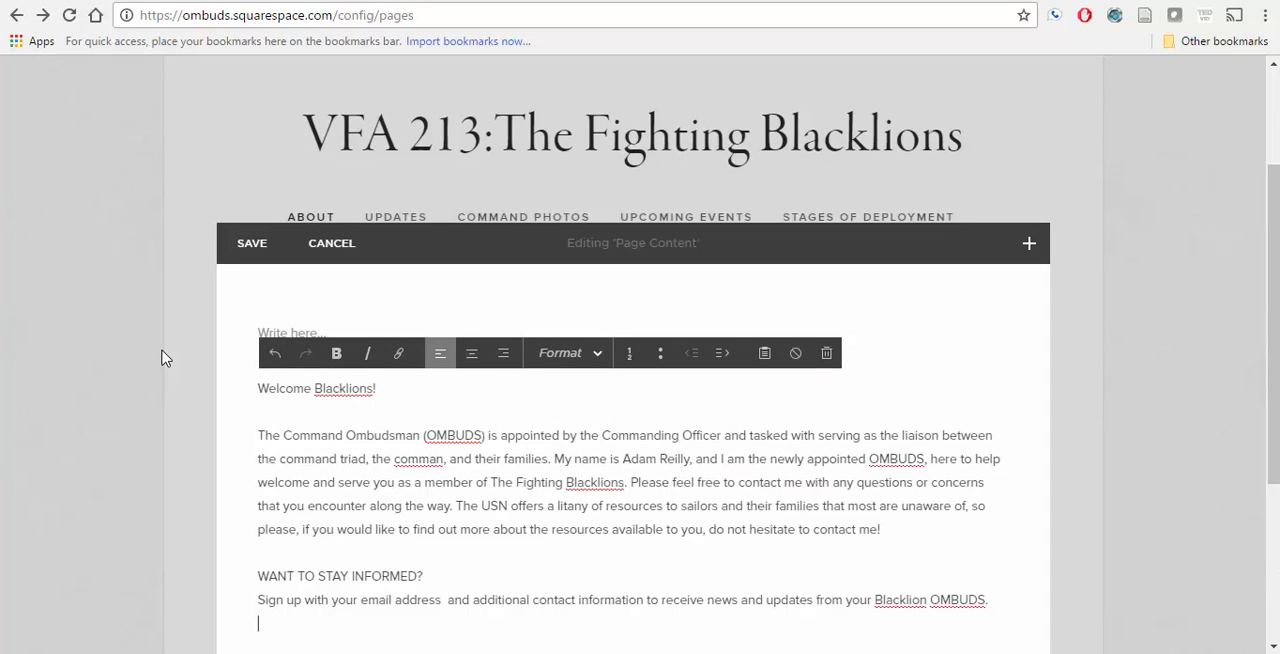
{"action": "scroll", "coordinate": [383, 390], "scroll_direction": "down", "scroll_amount": 2}
{"action": "scroll", "coordinate": [383, 309], "scroll_direction": "up", "scroll_amount": 1}
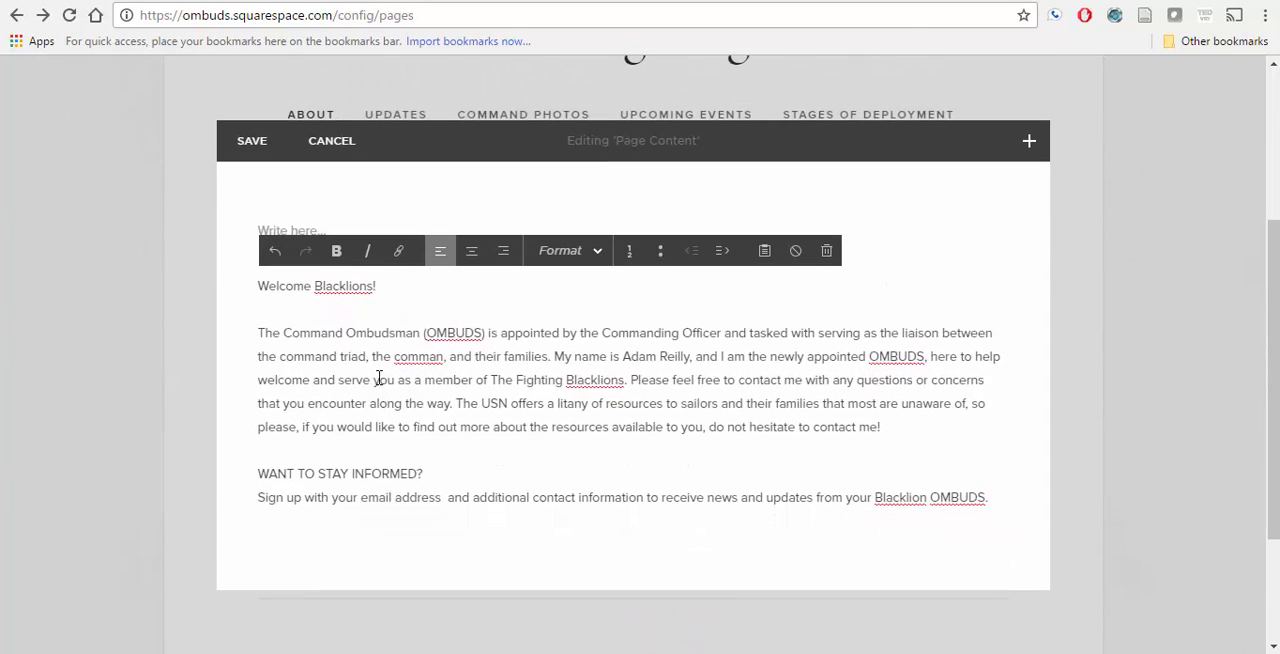
Step: Remove the empty text block above the welcome text
{"action": "left_click", "coordinate": [320, 214]}
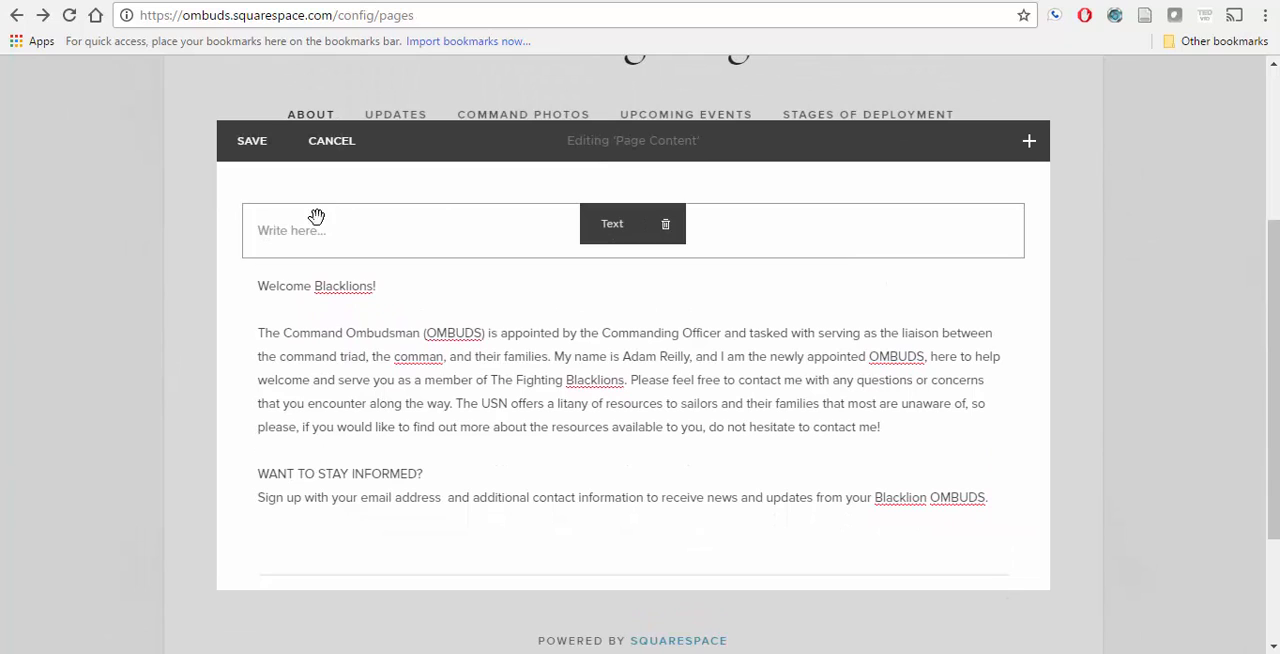
{"action": "left_click", "coordinate": [482, 212]}
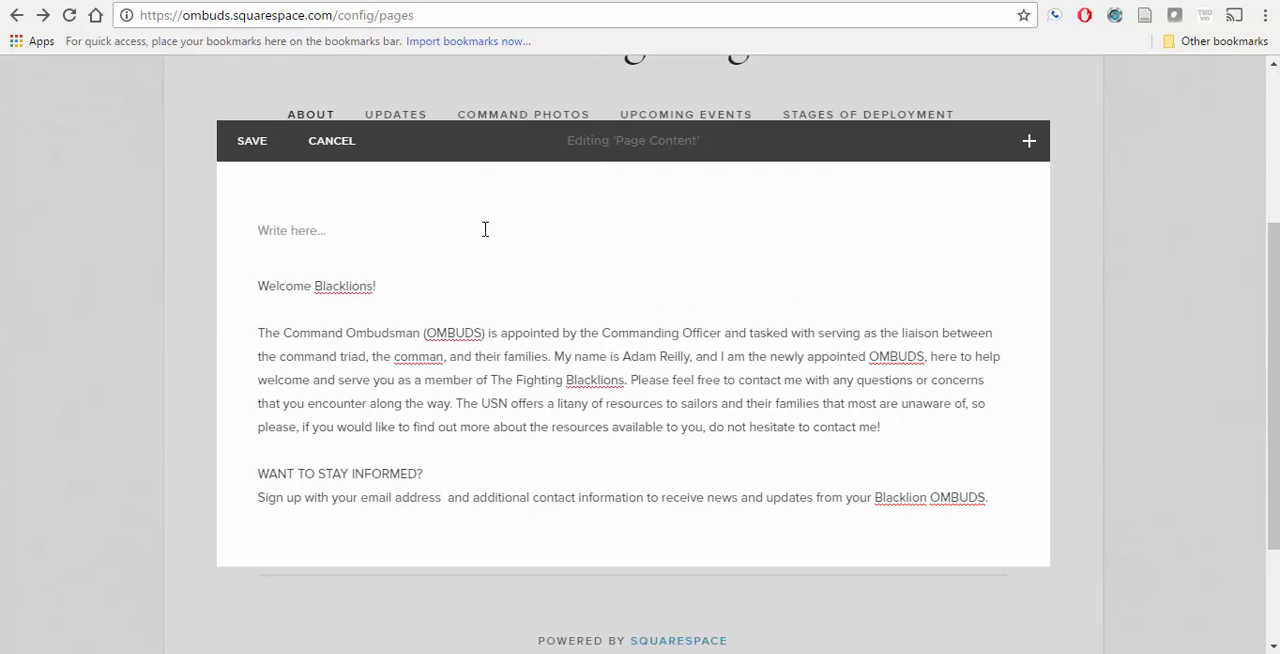
{"action": "left_click", "coordinate": [485, 229]}
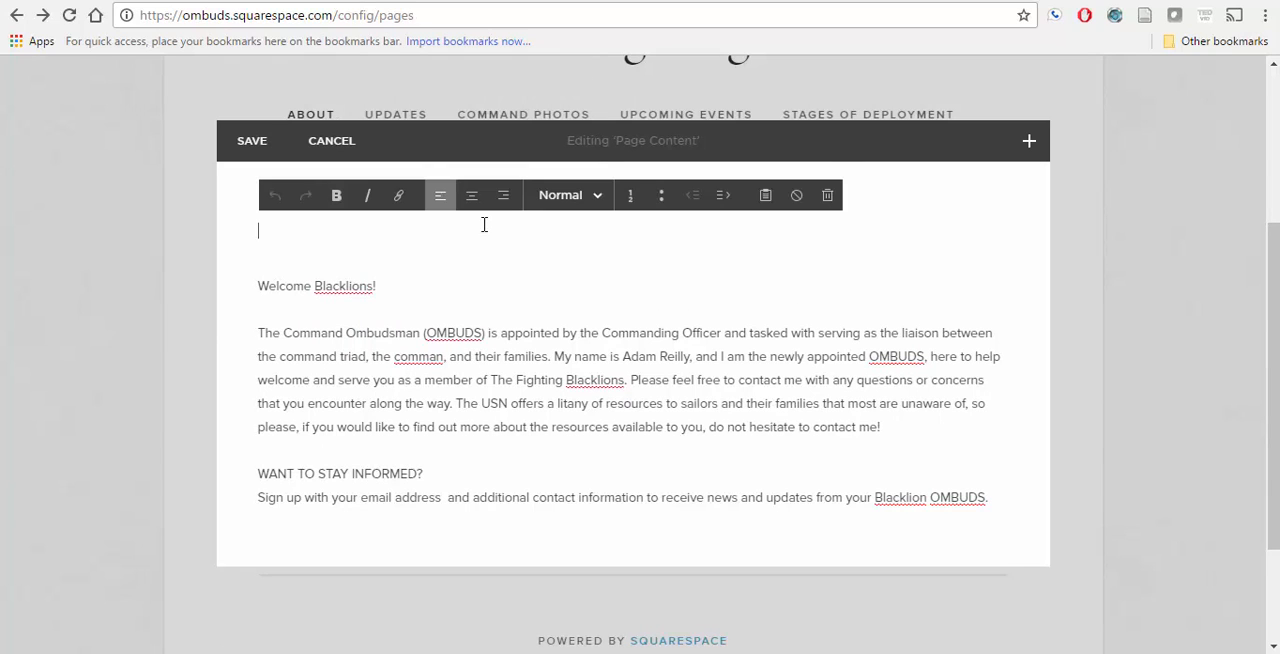
{"action": "left_click", "coordinate": [828, 197]}
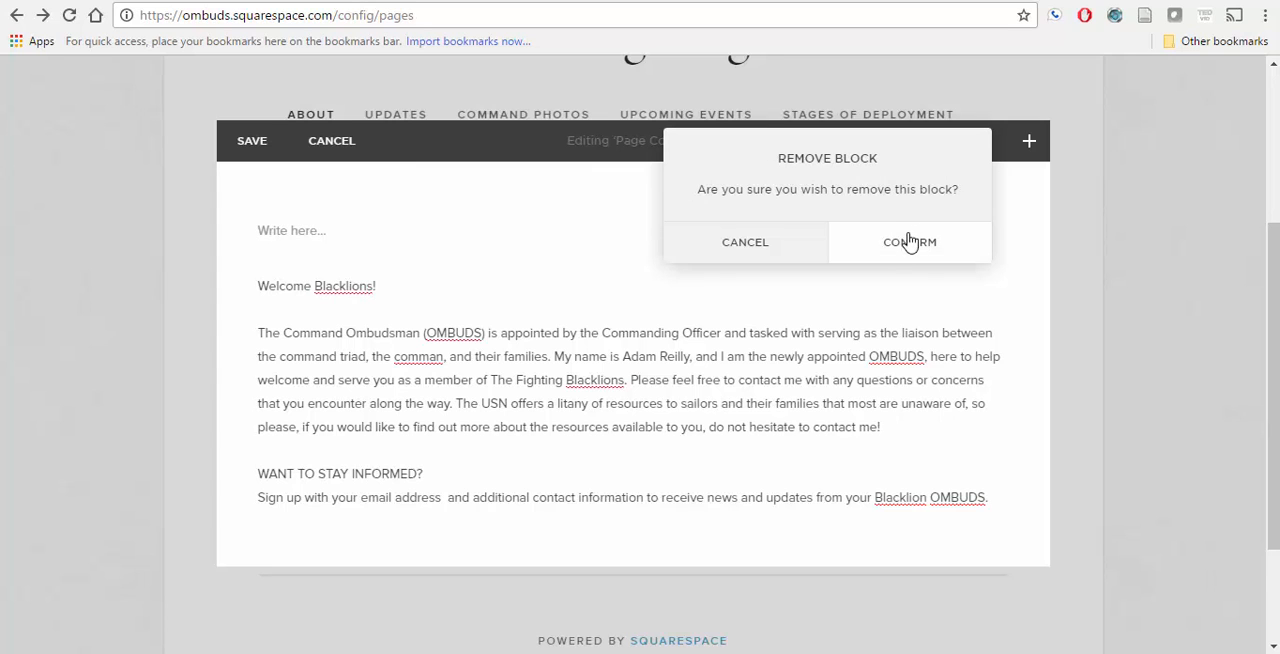
{"action": "left_click", "coordinate": [887, 258]}
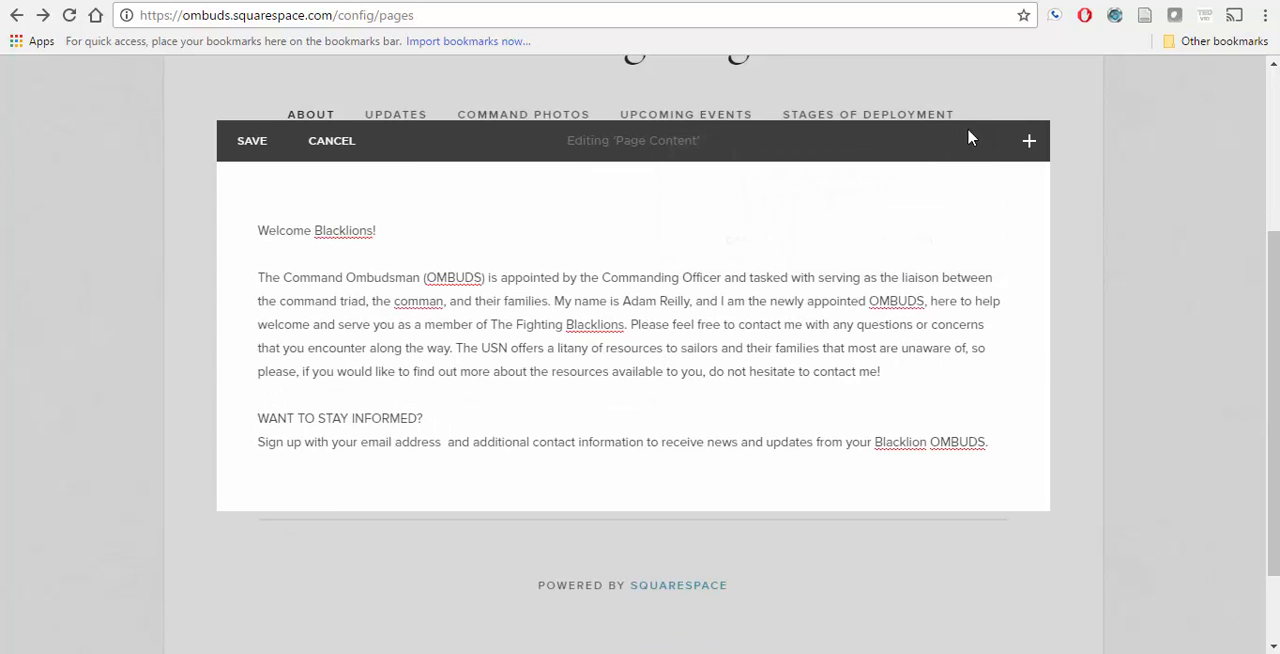
Step: Add an image block with the Navy Family Ombudsman logo, download.png, from the Desktop and apply it
{"action": "left_click", "coordinate": [1029, 140]}
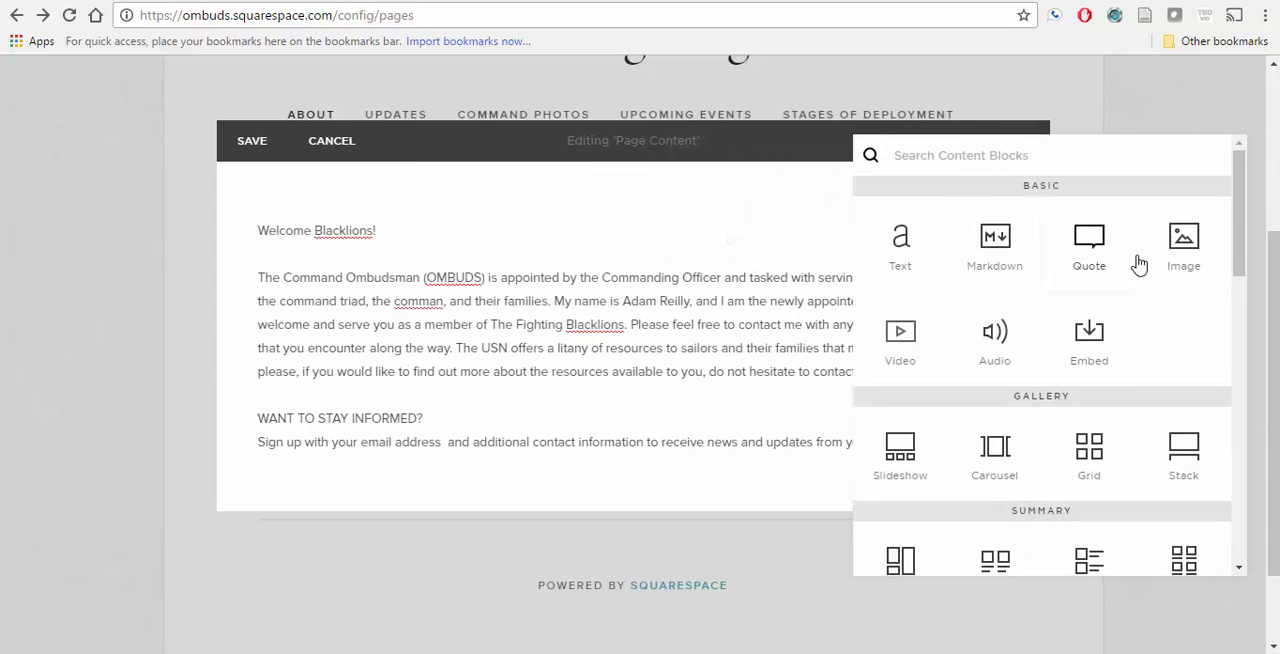
{"action": "left_click", "coordinate": [1186, 262]}
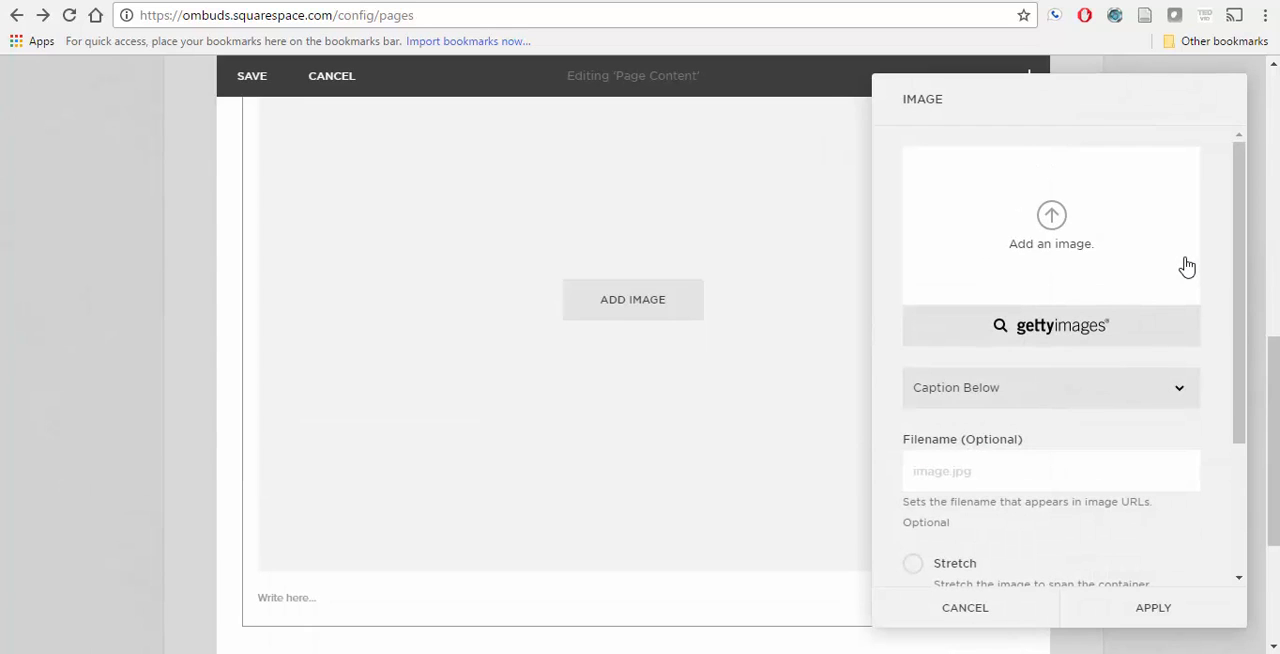
{"action": "left_click", "coordinate": [1063, 245]}
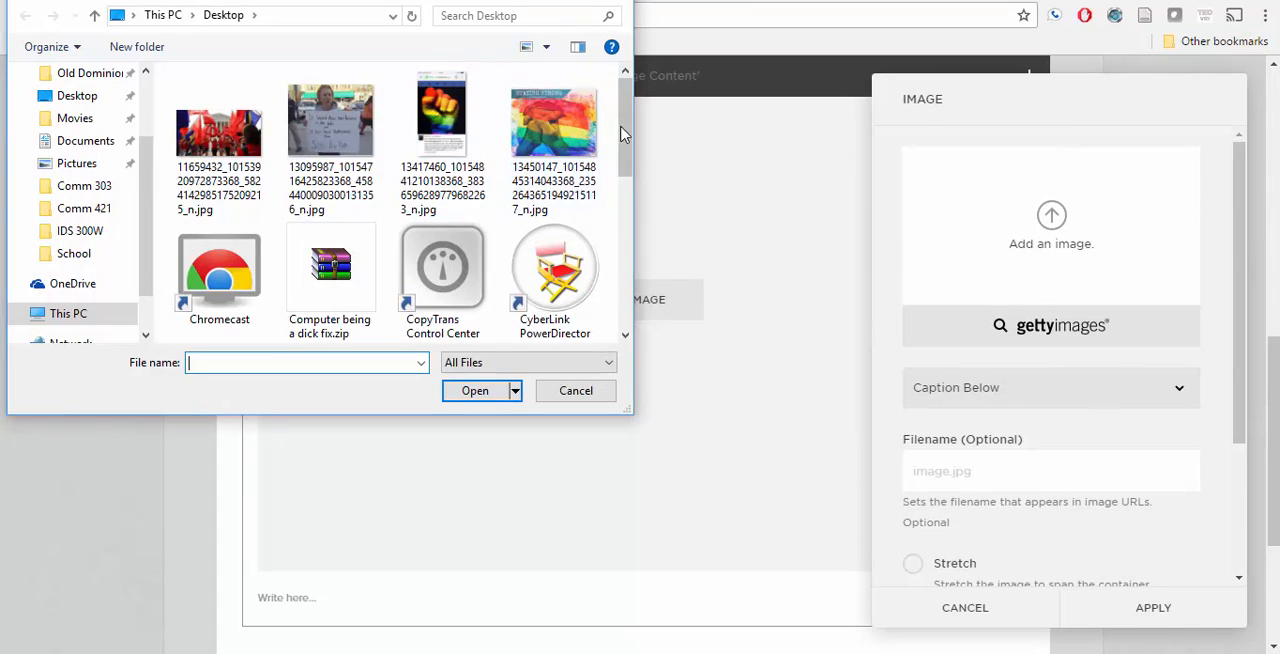
{"action": "left_click_drag", "start_coordinate": [622, 140], "coordinate": [620, 210]}
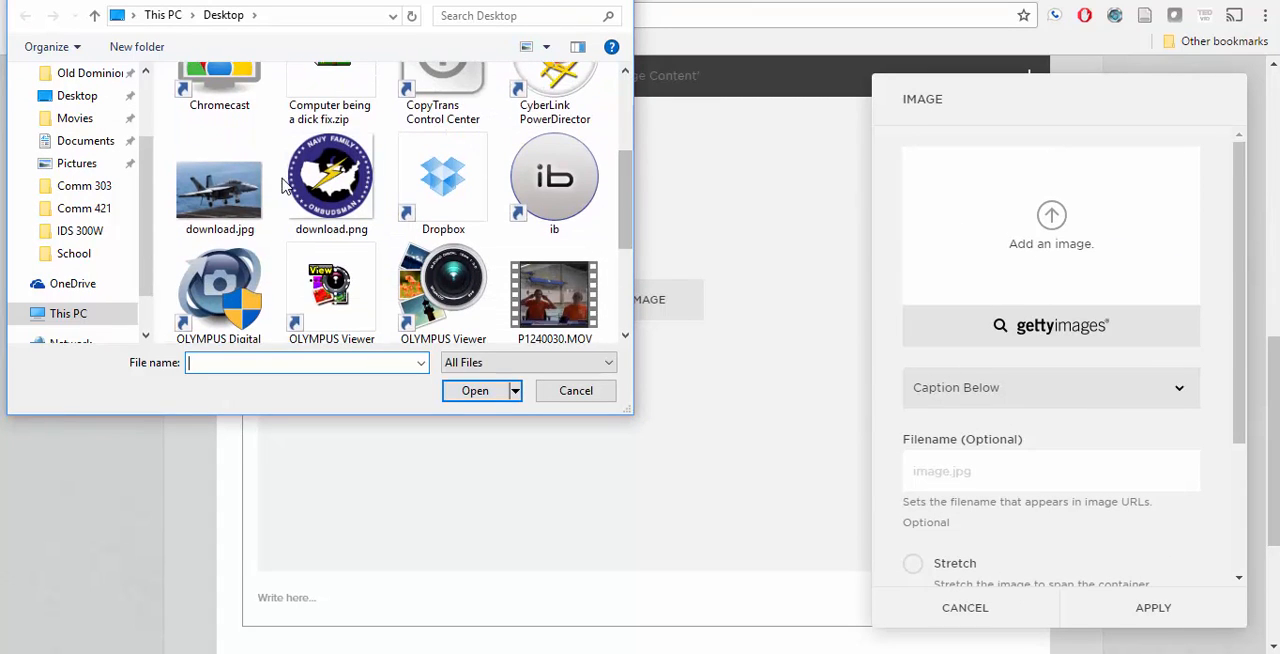
{"action": "left_click", "coordinate": [316, 194]}
{"action": "left_click", "coordinate": [475, 391]}
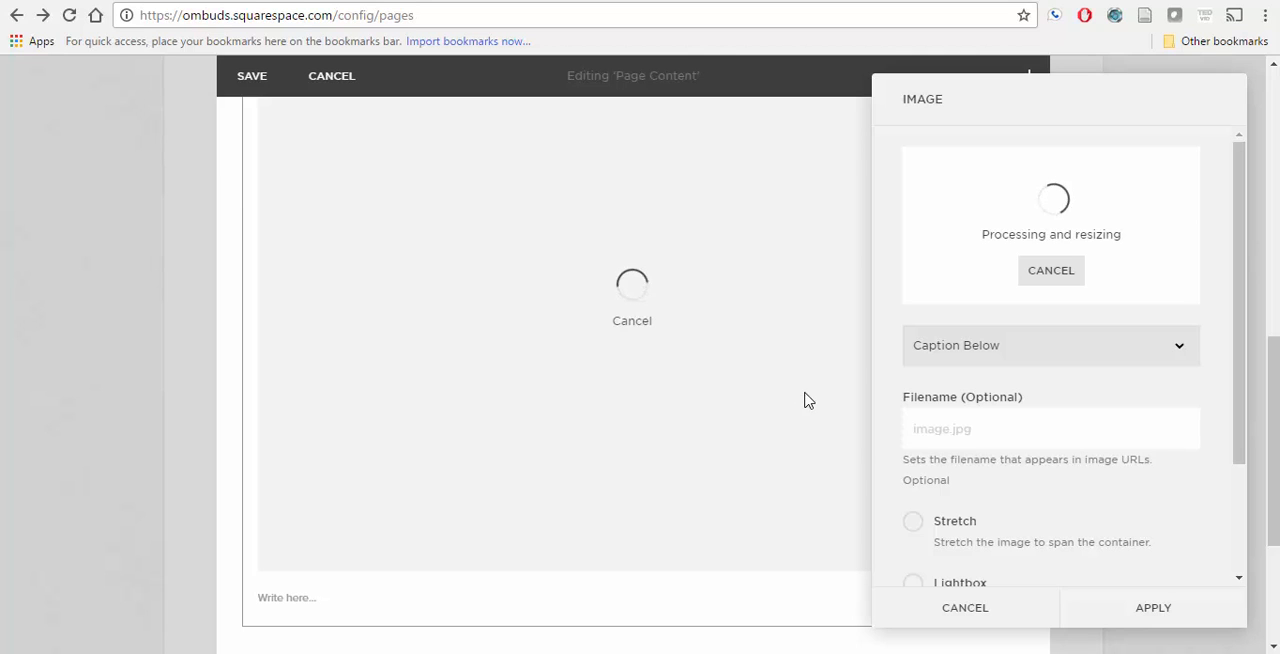
{"action": "left_click", "coordinate": [1120, 618]}
Step: Move the ombudsman logo image block above the "Welcome Blacklions!" text
{"action": "scroll", "coordinate": [730, 457], "scroll_direction": "up", "scroll_amount": 3}
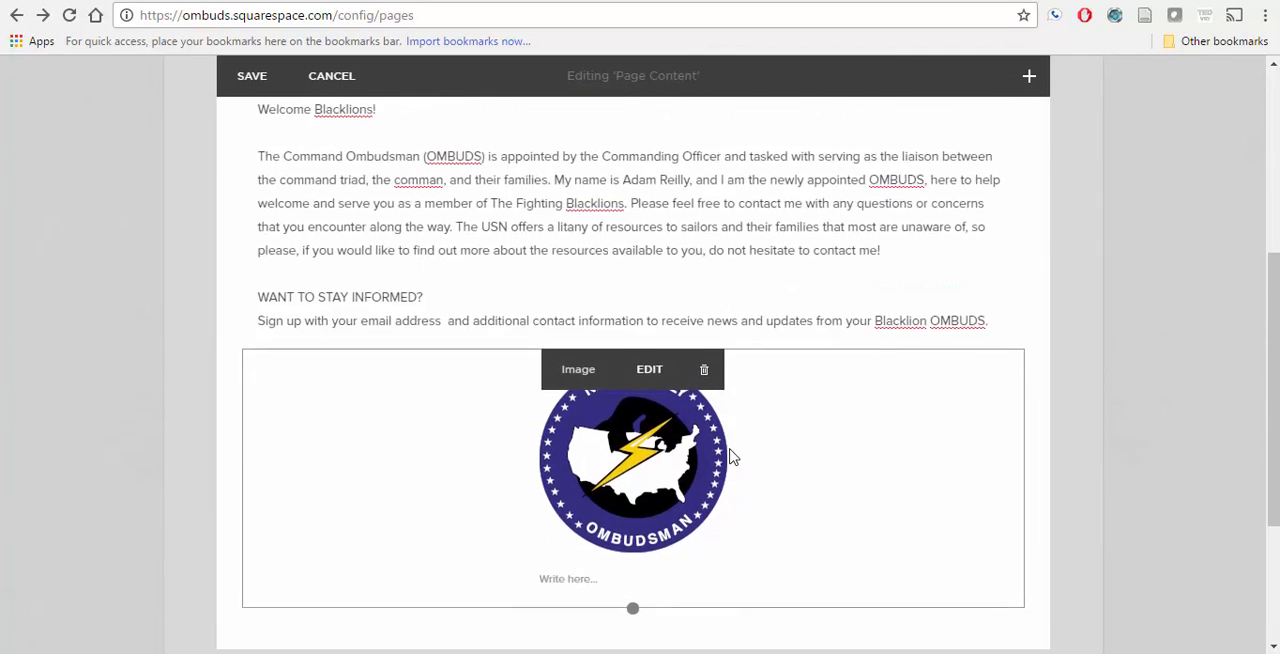
{"action": "scroll", "coordinate": [729, 447], "scroll_direction": "up", "scroll_amount": 1}
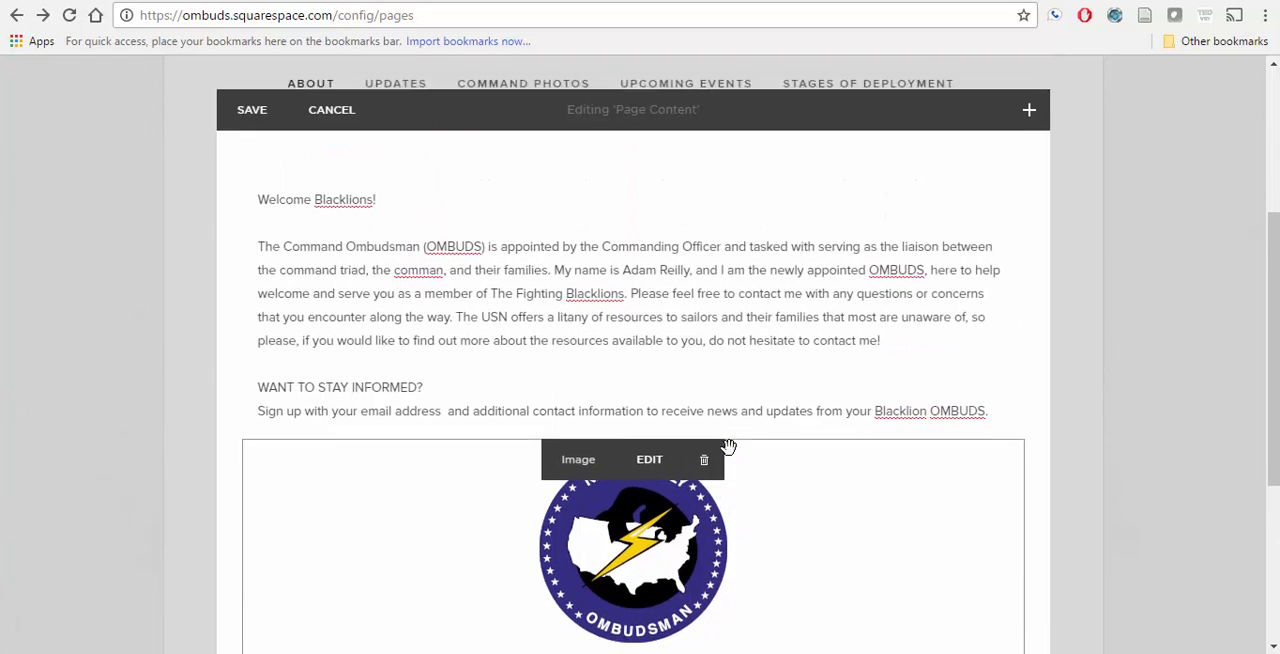
{"action": "scroll", "coordinate": [729, 447], "scroll_direction": "down", "scroll_amount": 1}
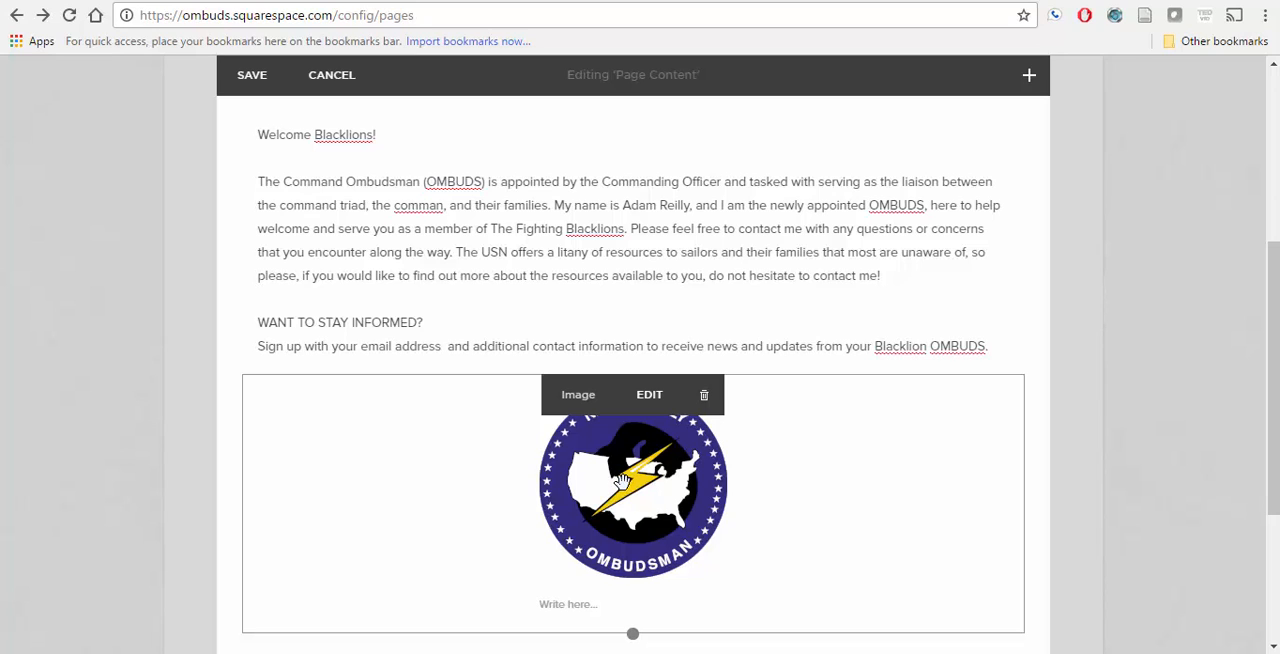
{"action": "left_click_drag", "start_coordinate": [621, 481], "coordinate": [578, 320]}
Step: Correct the misspelled "comman" to "command" in the welcome paragraph
{"action": "scroll", "coordinate": [466, 307], "scroll_direction": "down", "scroll_amount": 3}
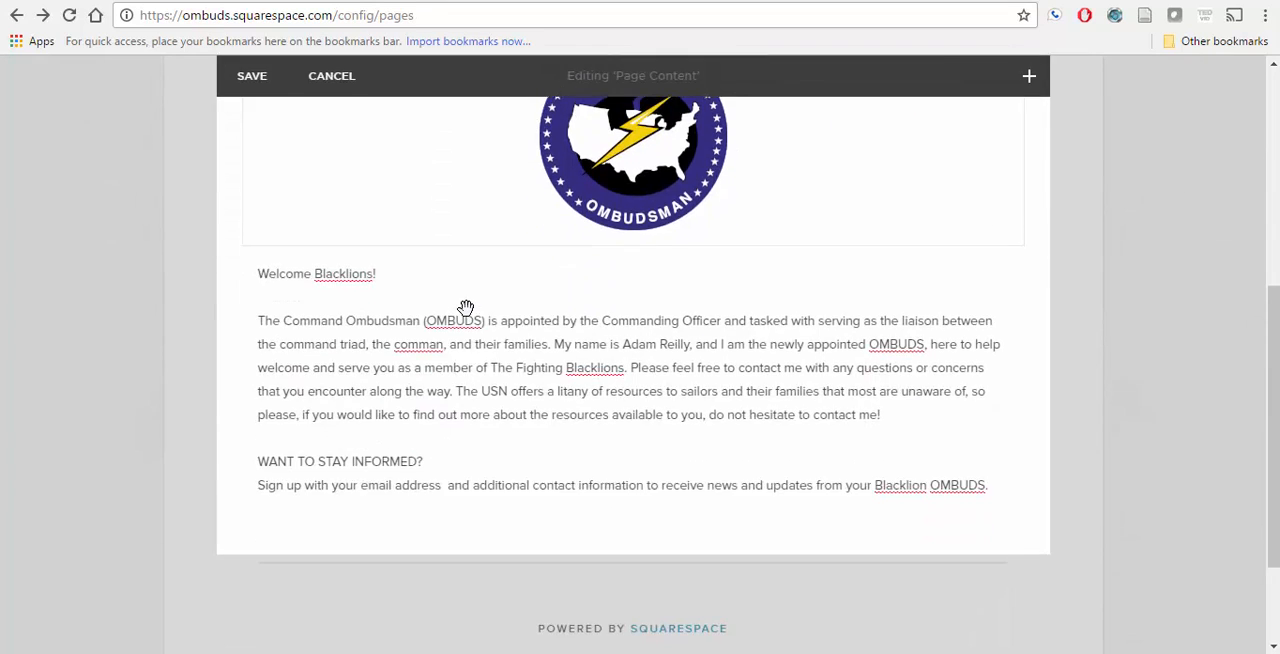
{"action": "left_click", "coordinate": [445, 293]}
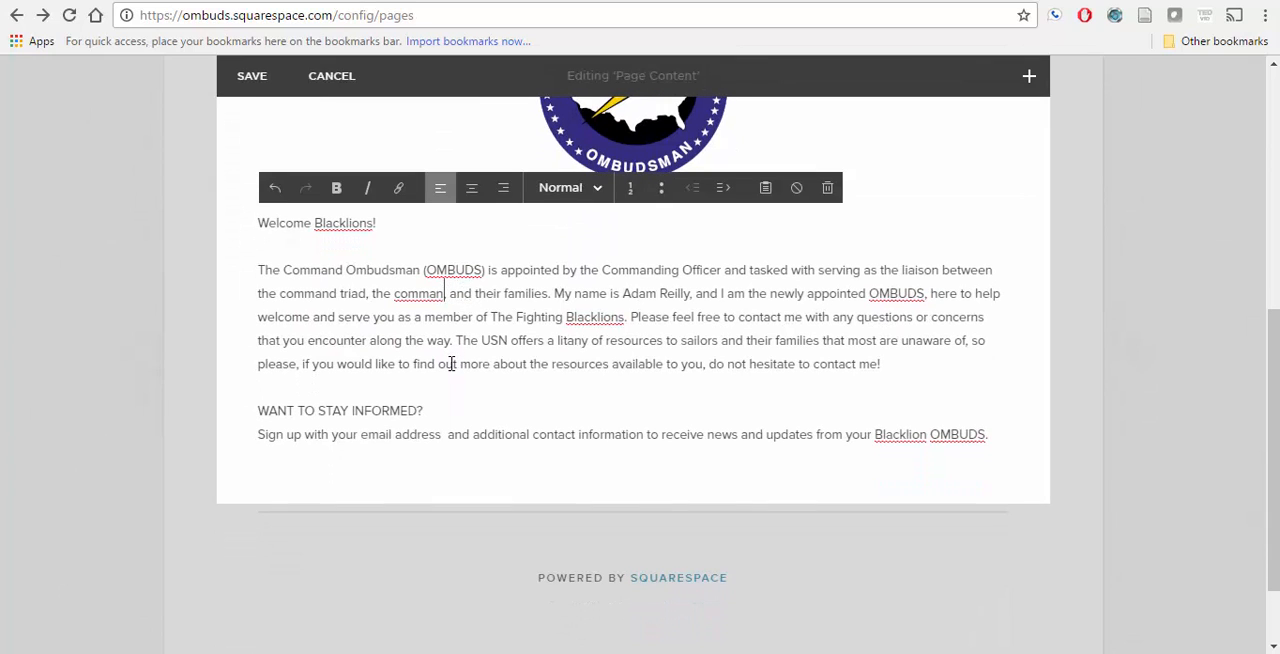
{"action": "type", "text": "d"}
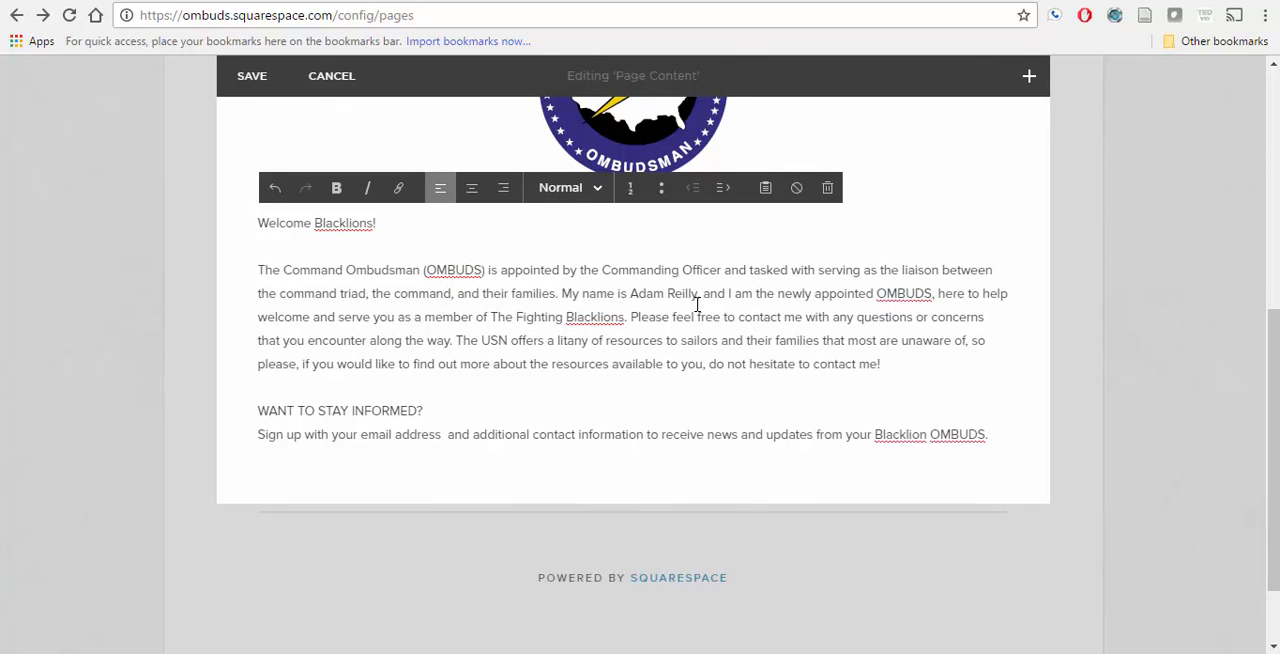
{"action": "scroll", "coordinate": [697, 304], "scroll_direction": "down", "scroll_amount": 1}
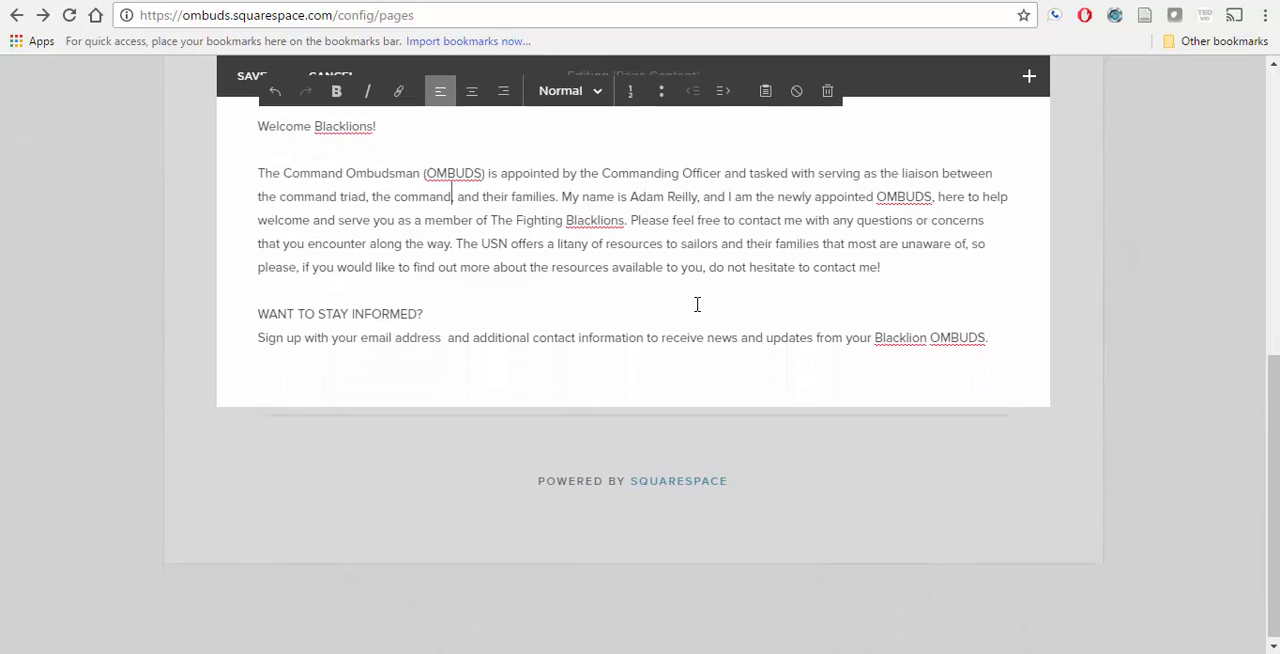
{"action": "scroll", "coordinate": [497, 224], "scroll_direction": "up", "scroll_amount": 2}
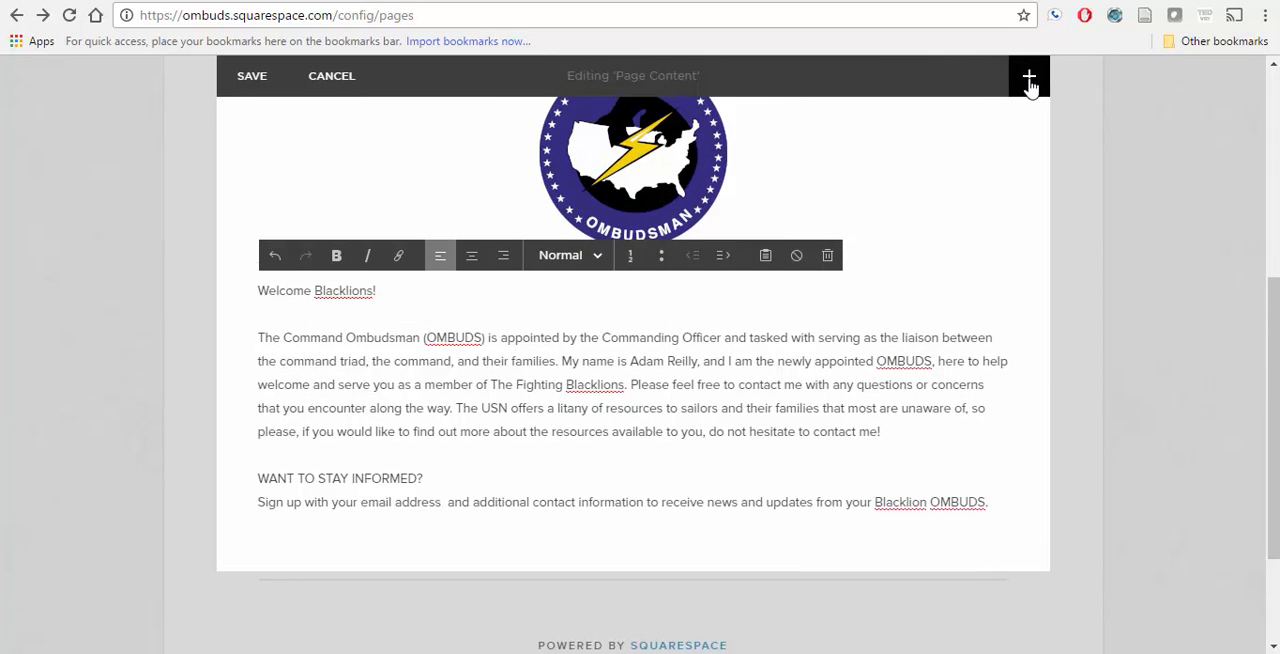
Step: Add an image block with the fighter jet photo, download.jpg, from the Desktop and apply it
{"action": "scroll", "coordinate": [886, 441], "scroll_direction": "up", "scroll_amount": 3}
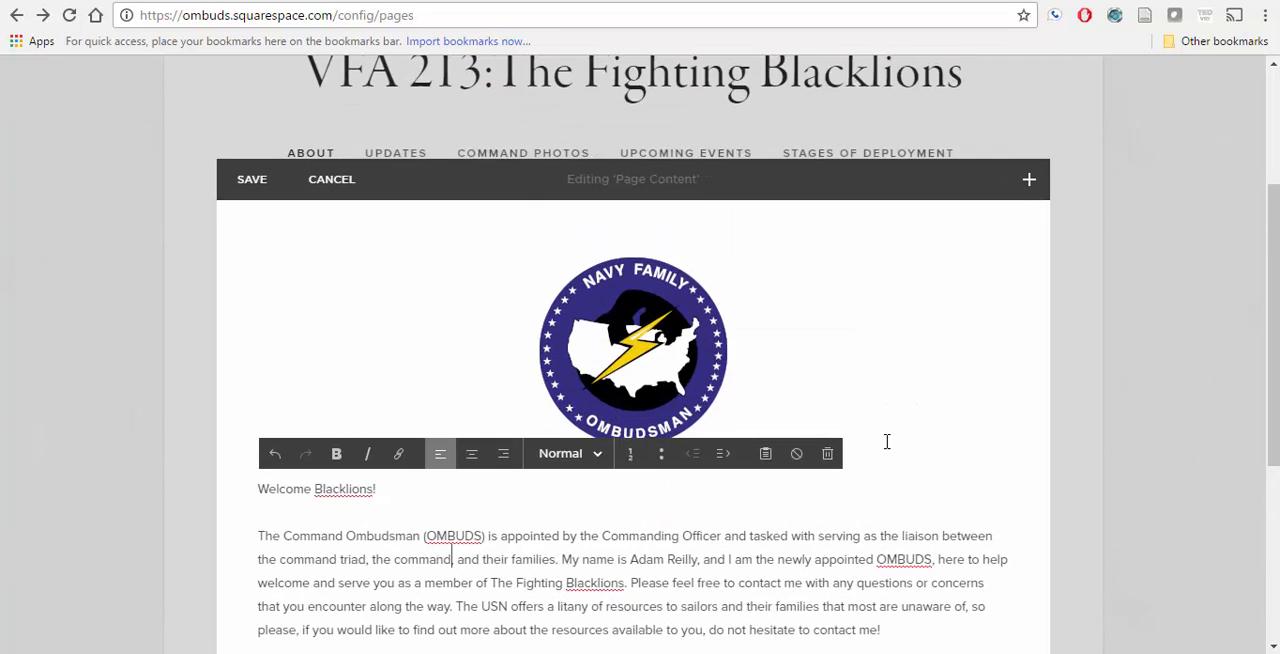
{"action": "scroll", "coordinate": [886, 441], "scroll_direction": "down", "scroll_amount": 2}
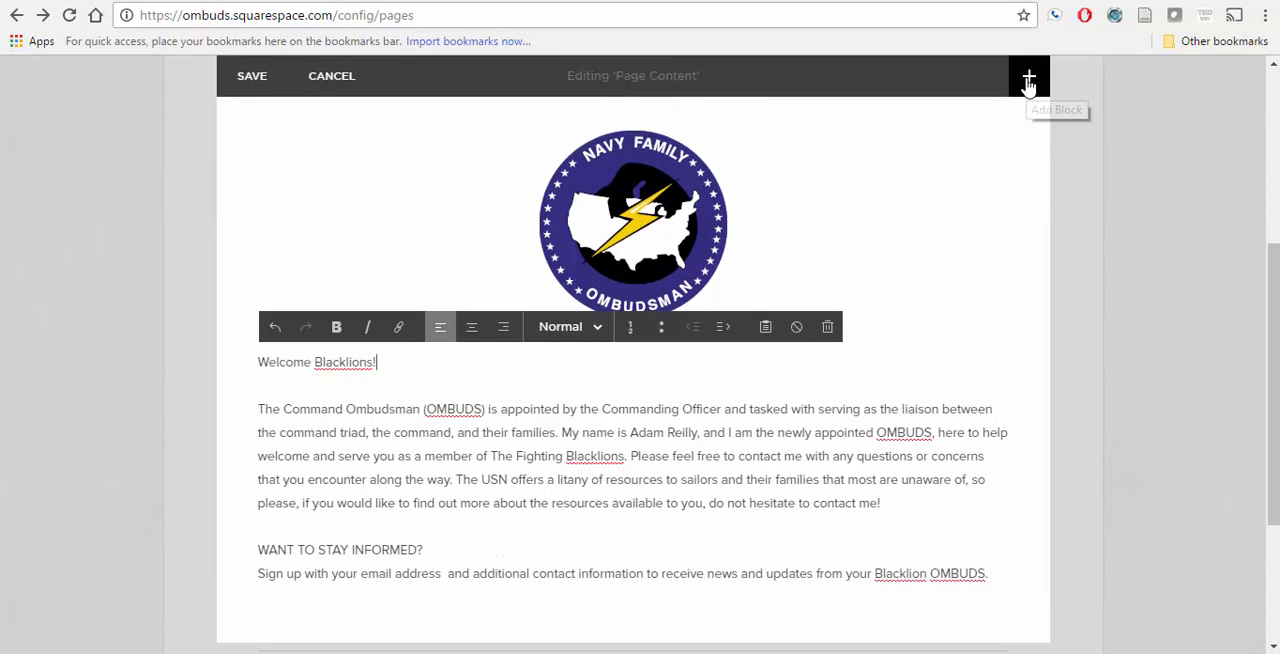
{"action": "left_click", "coordinate": [1028, 84]}
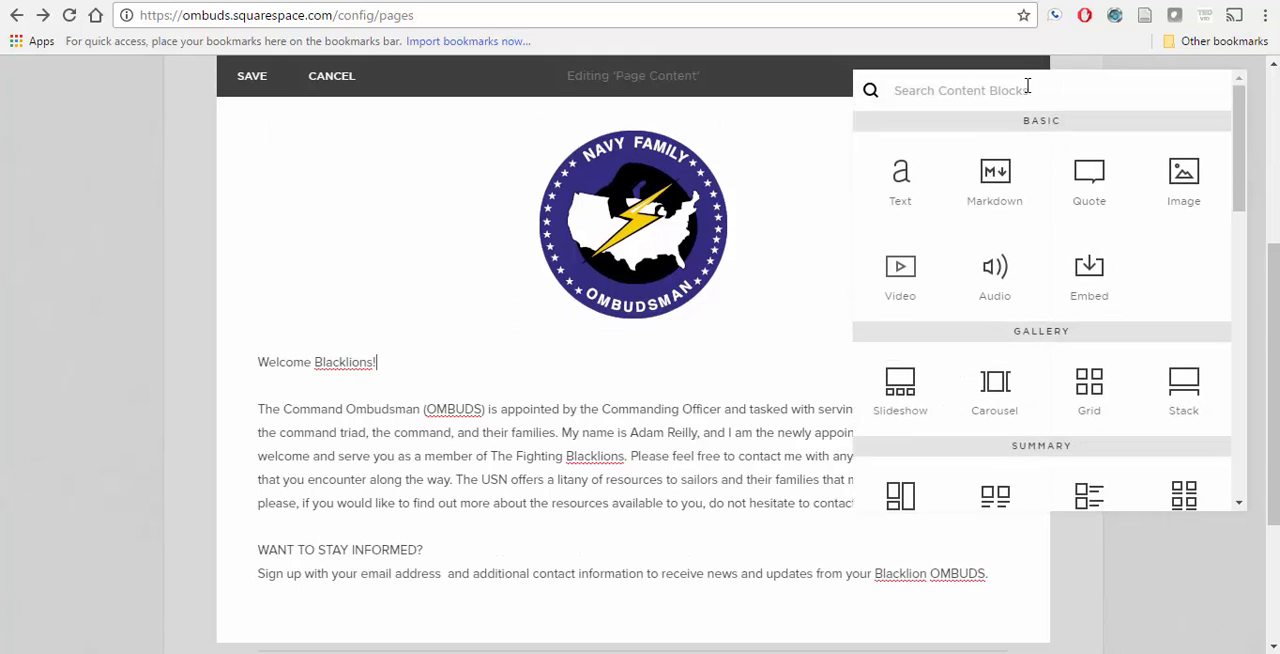
{"action": "left_click", "coordinate": [1190, 193]}
{"action": "left_click", "coordinate": [1110, 232]}
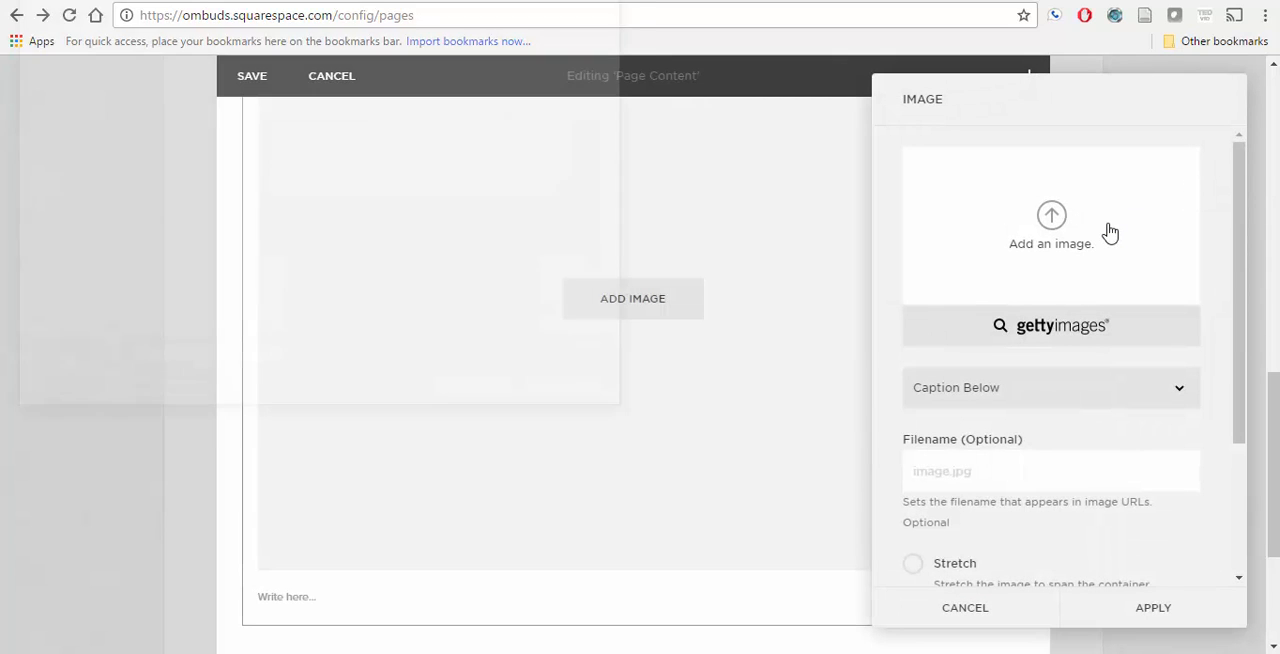
{"action": "left_click_drag", "start_coordinate": [623, 120], "coordinate": [622, 202]}
{"action": "left_click", "coordinate": [208, 212]}
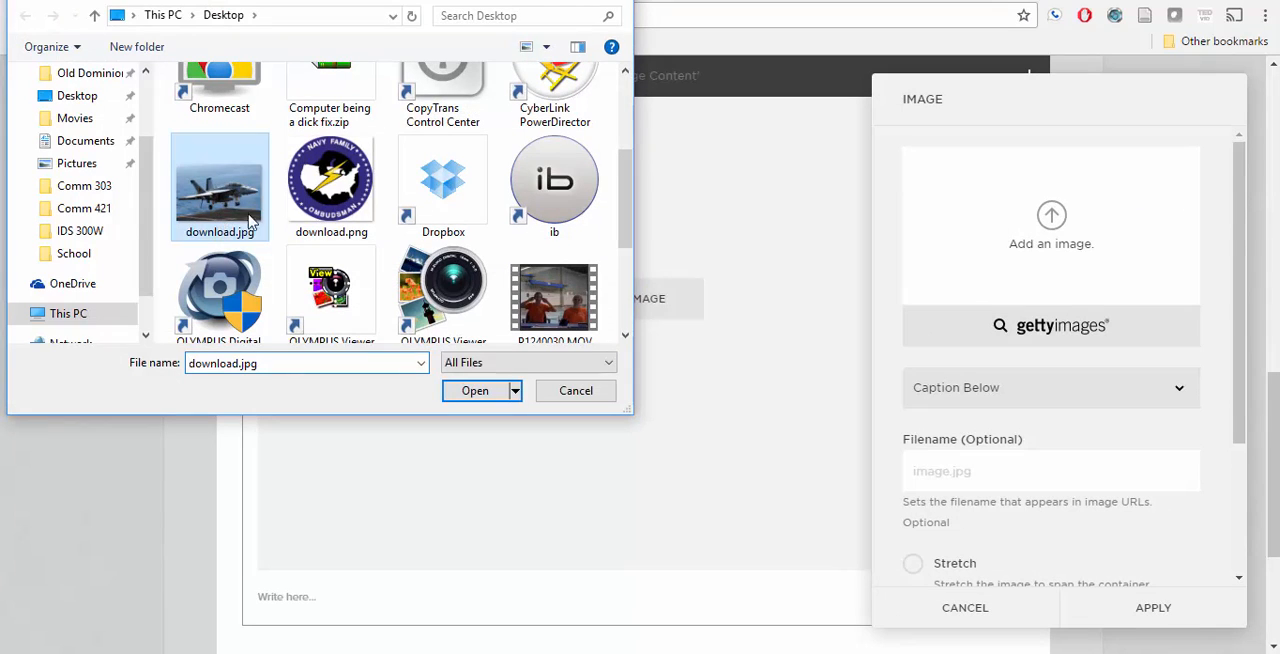
{"action": "left_click", "coordinate": [476, 391]}
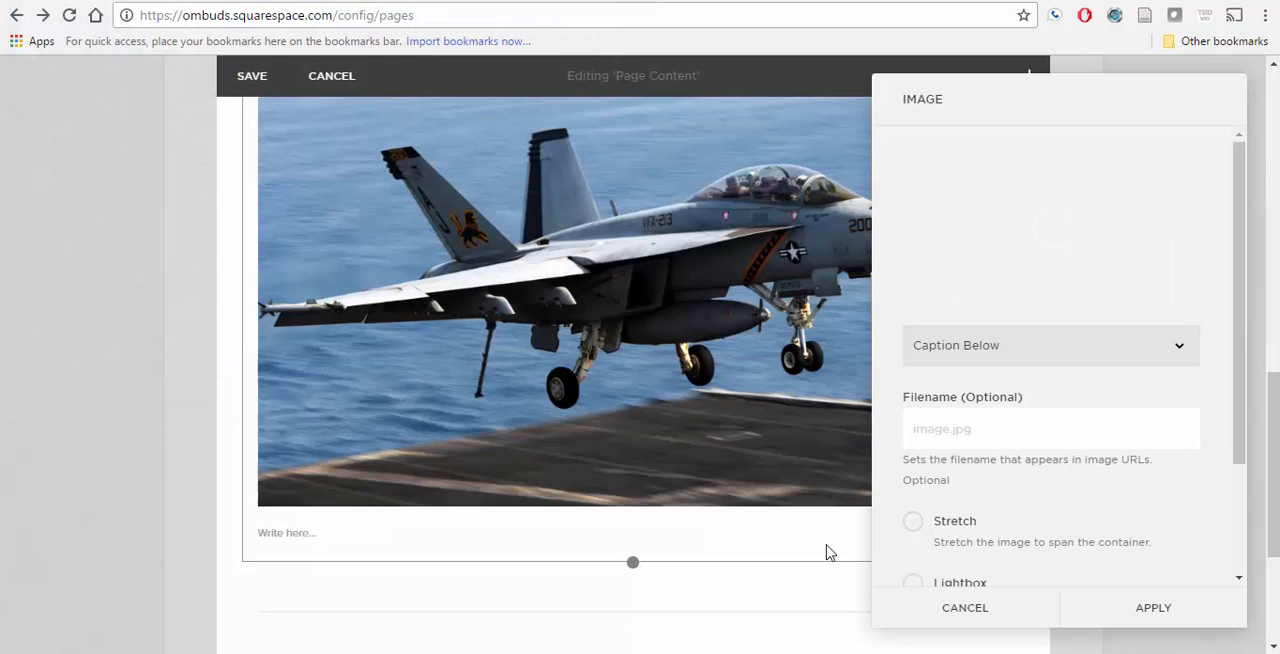
{"action": "left_click", "coordinate": [1153, 608]}
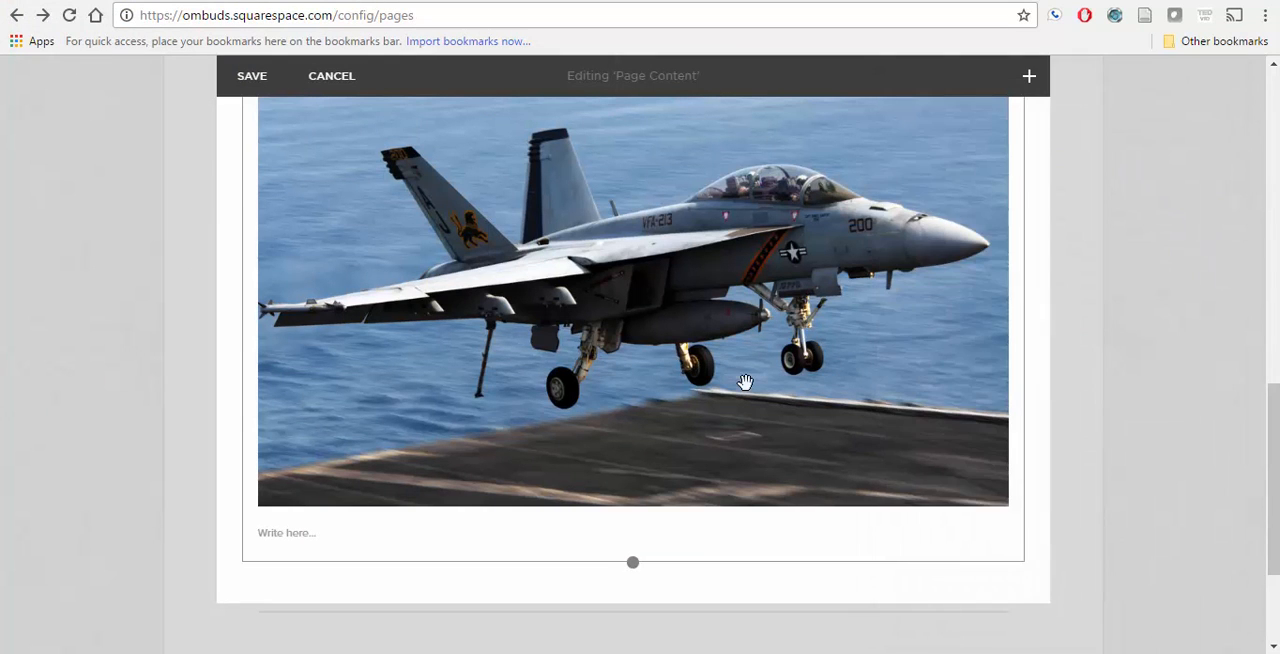
Step: Check the Notepad outline for the content following the sign-up text and add a form block to the page
{"action": "scroll", "coordinate": [745, 382], "scroll_direction": "up", "scroll_amount": 3}
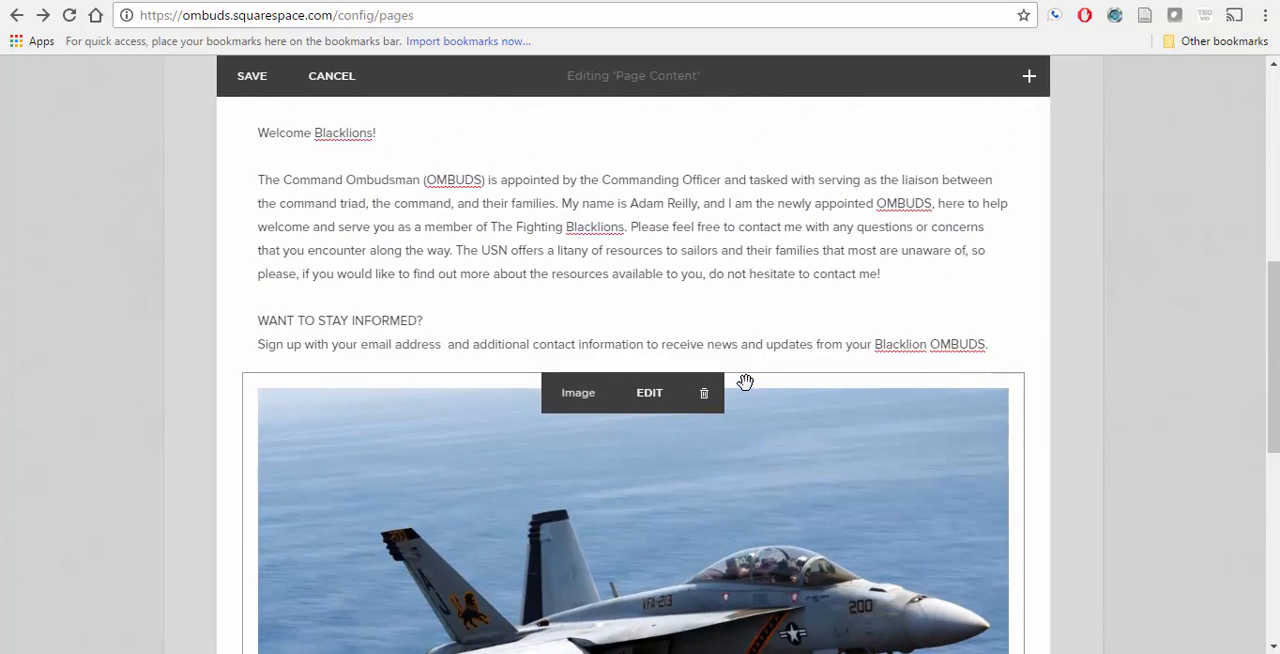
{"action": "scroll", "coordinate": [939, 576], "scroll_direction": "up", "scroll_amount": 1}
{"action": "key", "text": "alt+Tab"}
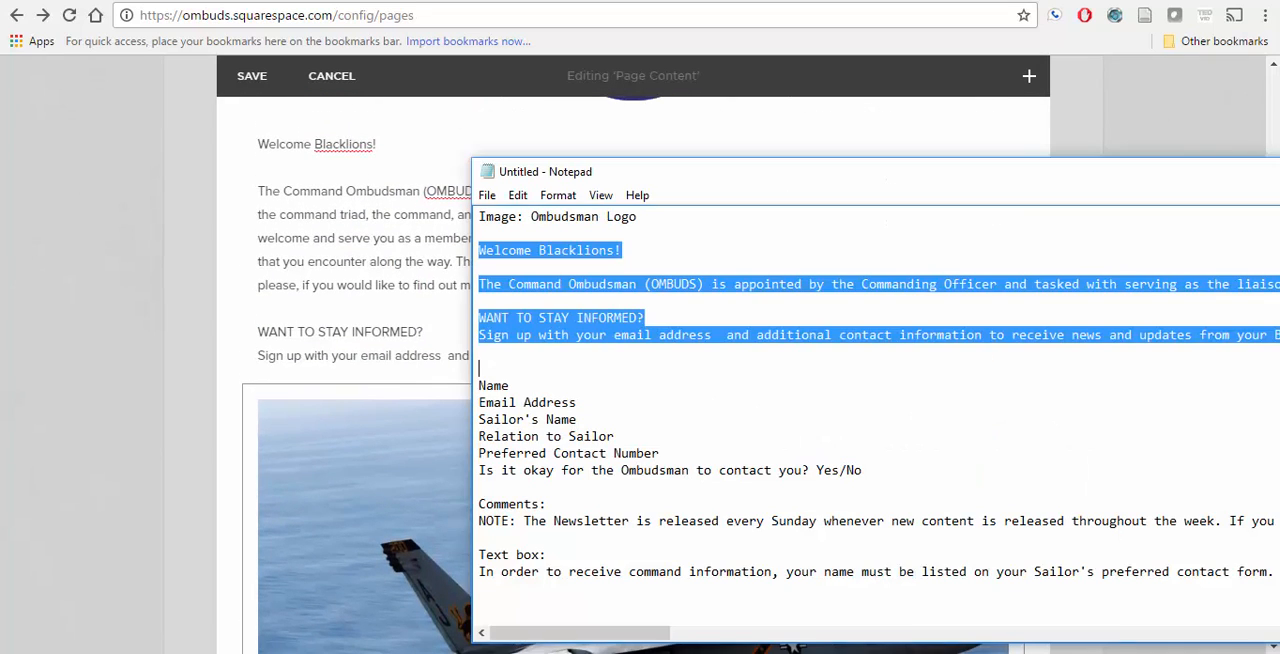
{"action": "scroll", "coordinate": [721, 403], "scroll_direction": "down", "scroll_amount": 1}
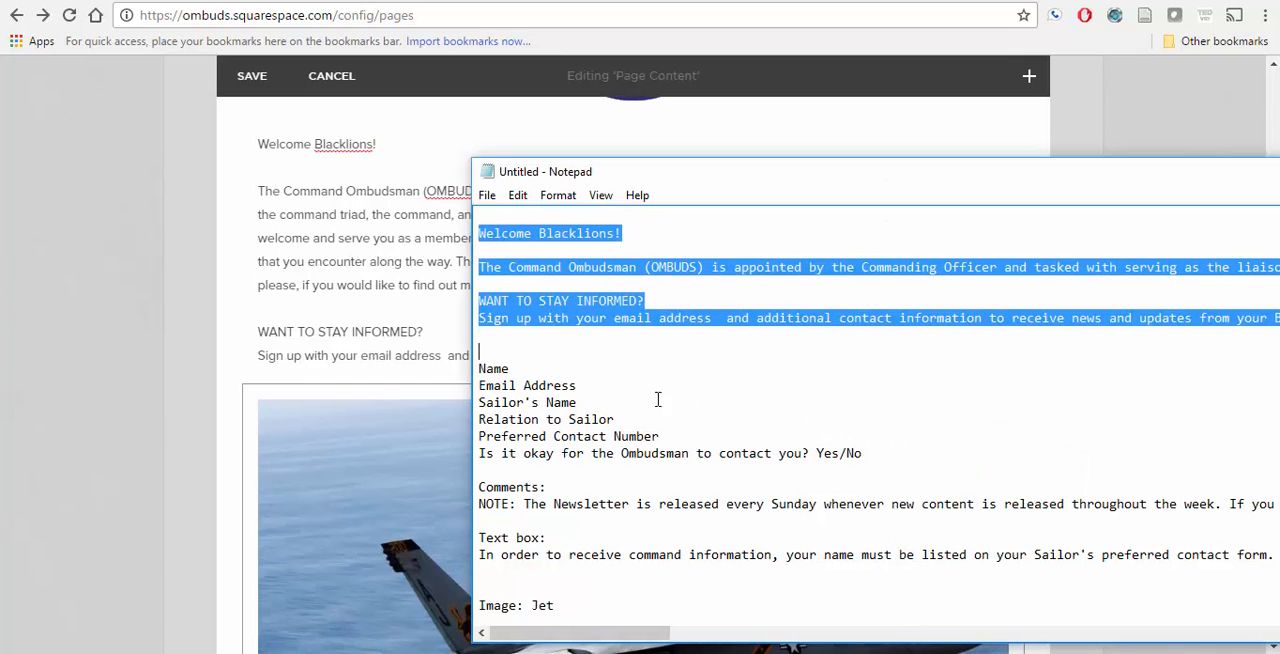
{"action": "left_click", "coordinate": [399, 366]}
{"action": "scroll", "coordinate": [397, 366], "scroll_direction": "down", "scroll_amount": 3}
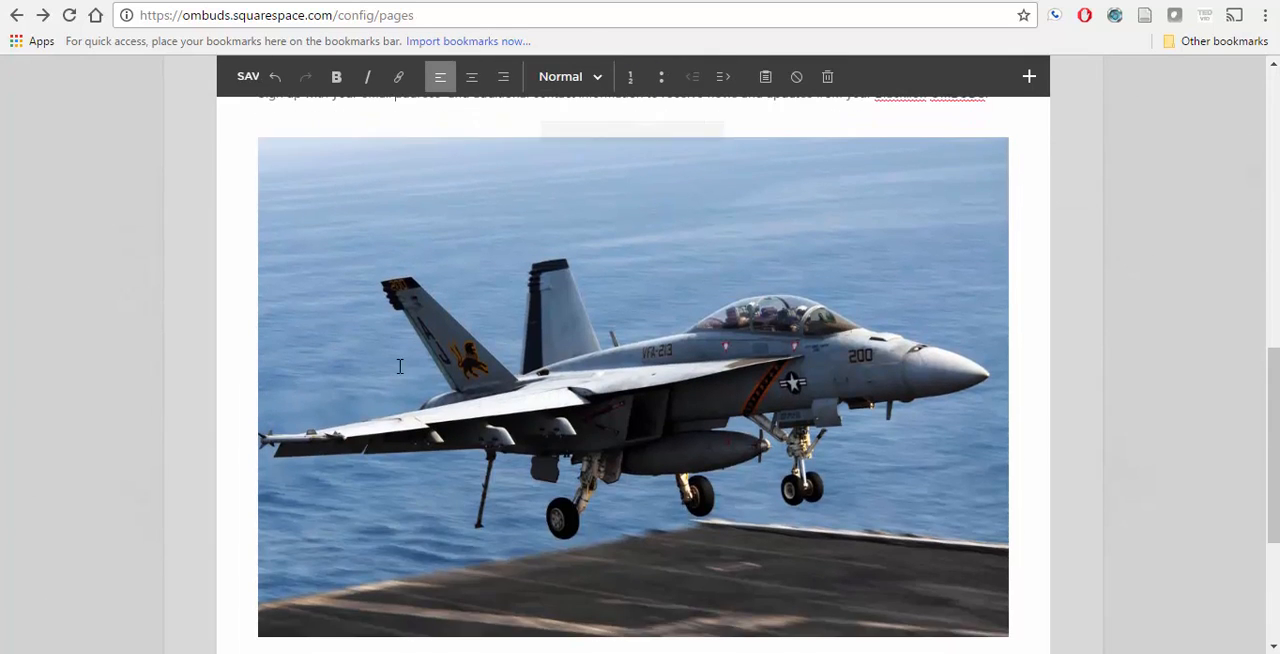
{"action": "scroll", "coordinate": [385, 355], "scroll_direction": "up", "scroll_amount": 2}
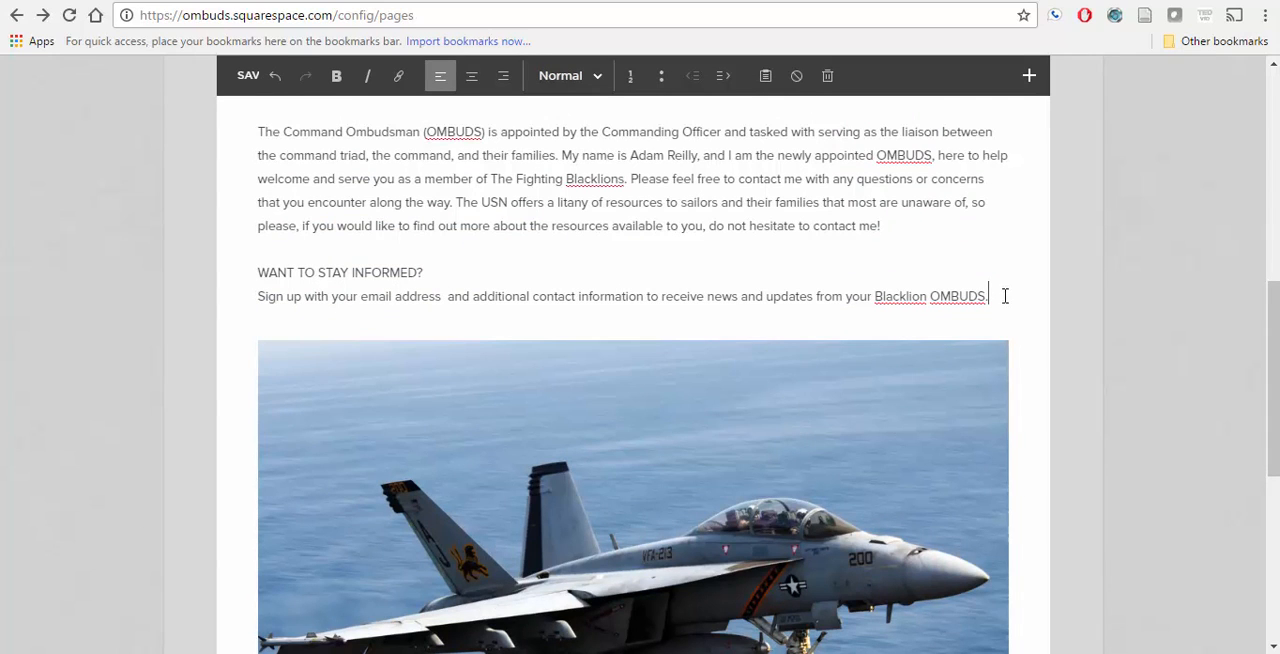
{"action": "left_click", "coordinate": [1030, 80]}
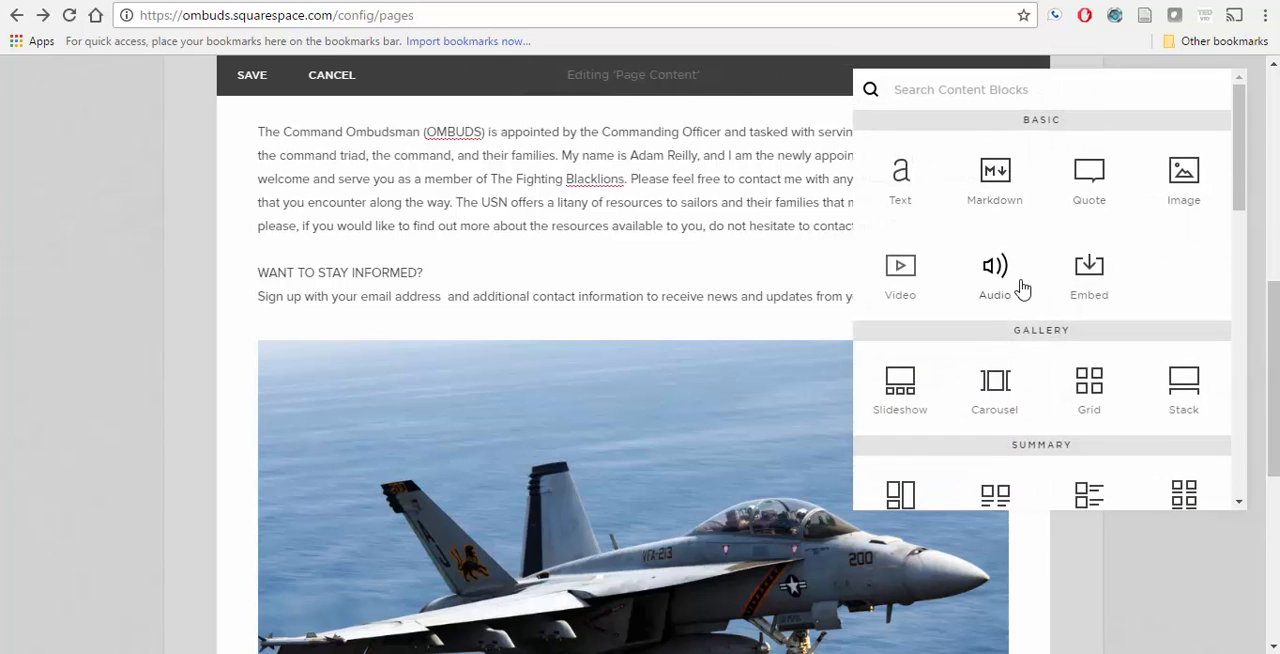
{"action": "left_click_drag", "start_coordinate": [1237, 172], "coordinate": [1226, 287]}
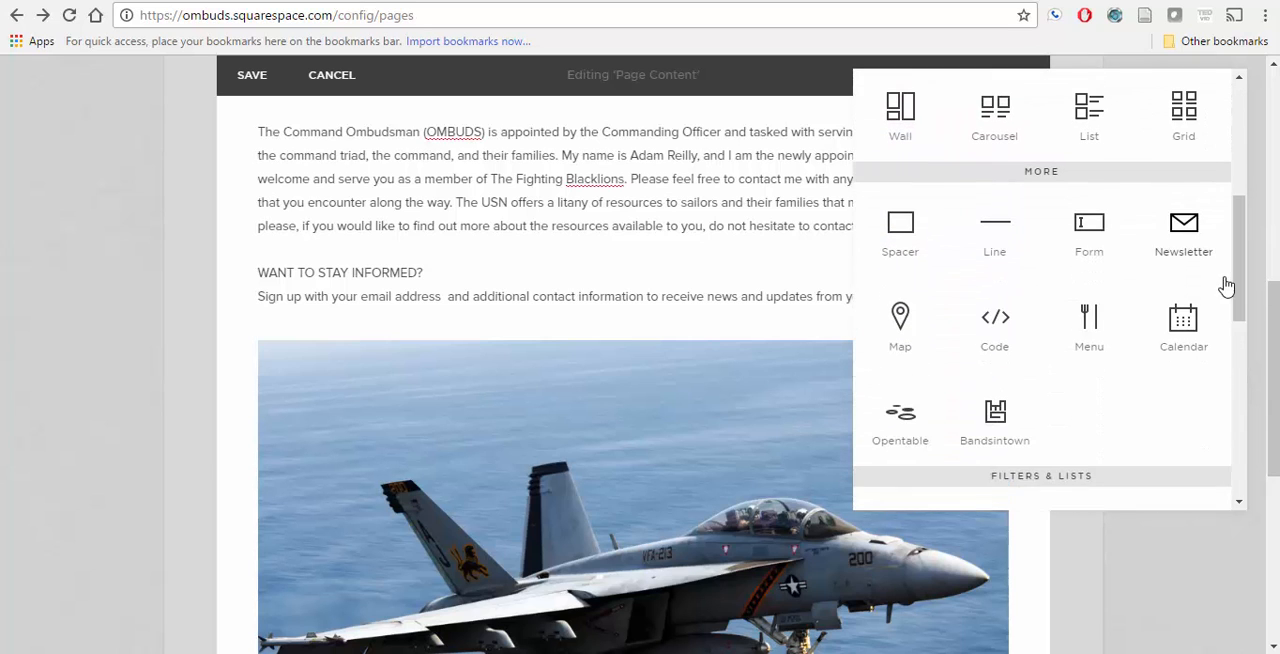
{"action": "left_click", "coordinate": [1088, 235]}
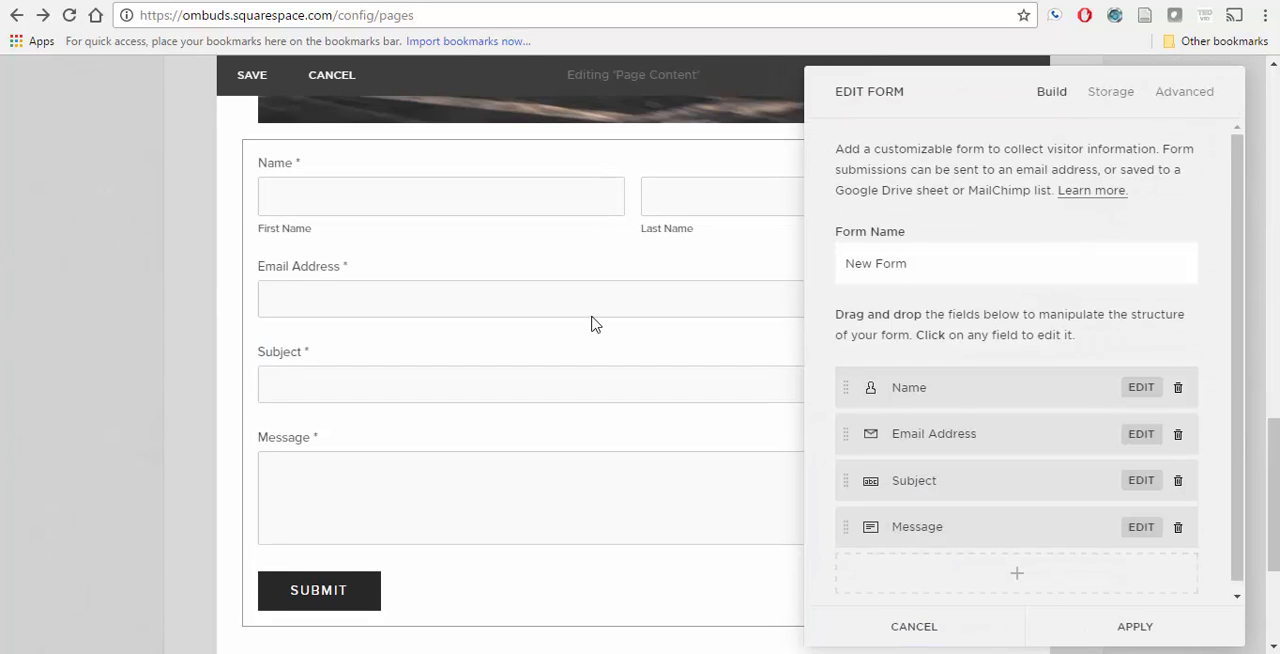
Step: Name the new form "Newsletter"
{"action": "scroll", "coordinate": [590, 315], "scroll_direction": "up", "scroll_amount": 4}
{"action": "scroll", "coordinate": [590, 315], "scroll_direction": "down", "scroll_amount": 3}
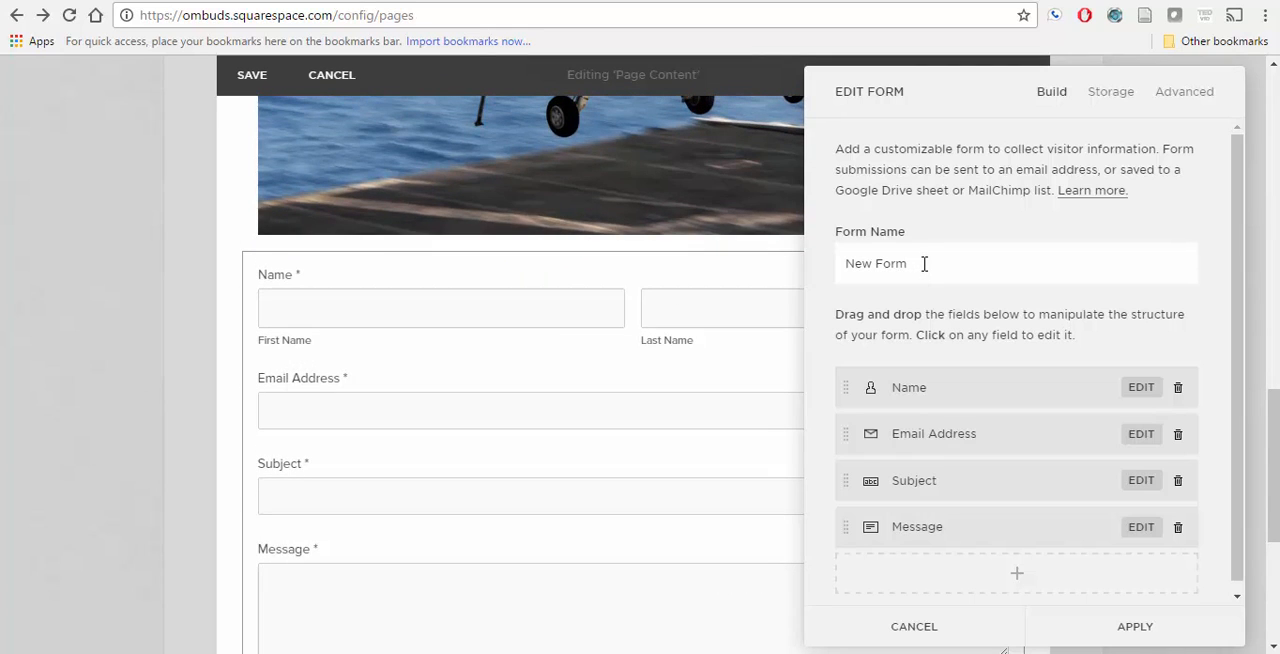
{"action": "left_click_drag", "start_coordinate": [924, 263], "coordinate": [840, 263]}
{"action": "type", "text": "N"}
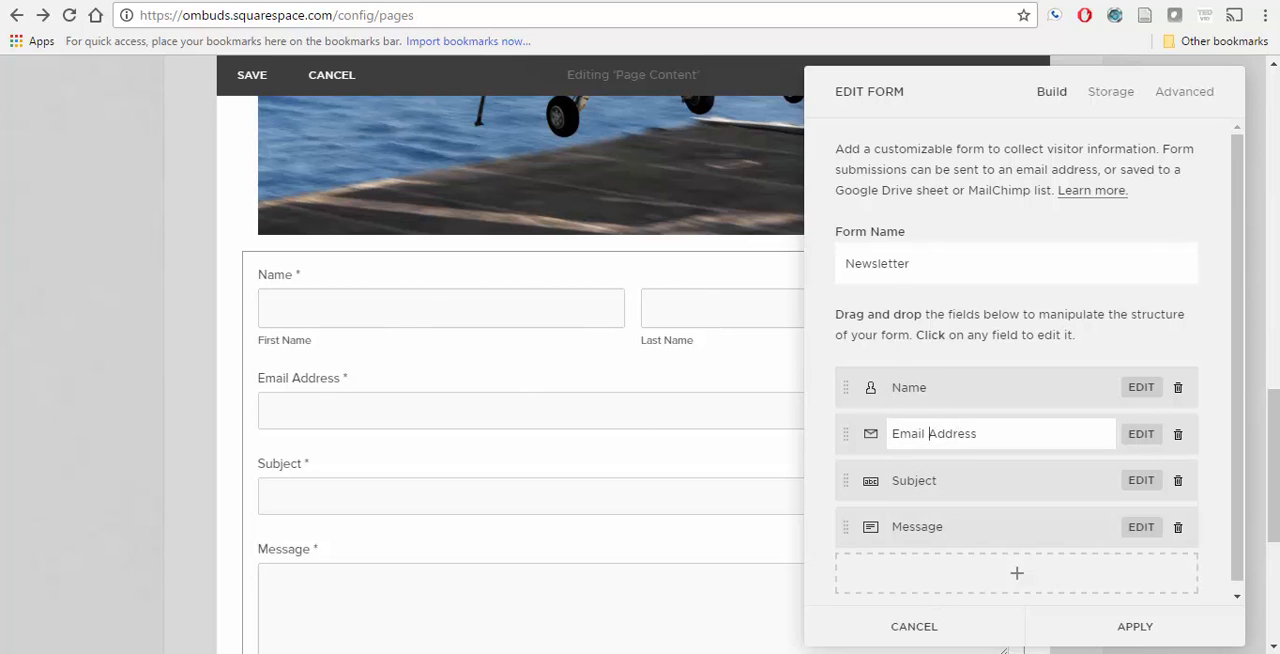
Step: Check the list of form fields in Notepad and rename the form's Subject field to "Sailor's Name"
{"action": "key", "text": "alt+Tab"}
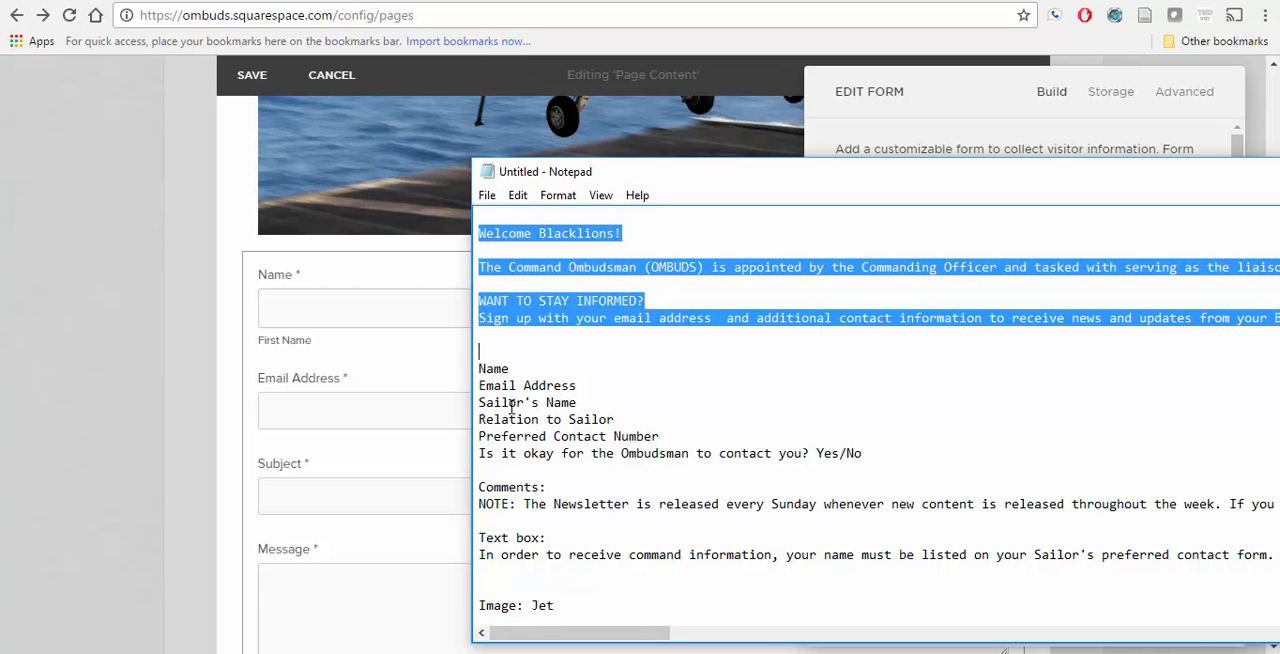
{"action": "left_click_drag", "start_coordinate": [483, 402], "coordinate": [580, 404]}
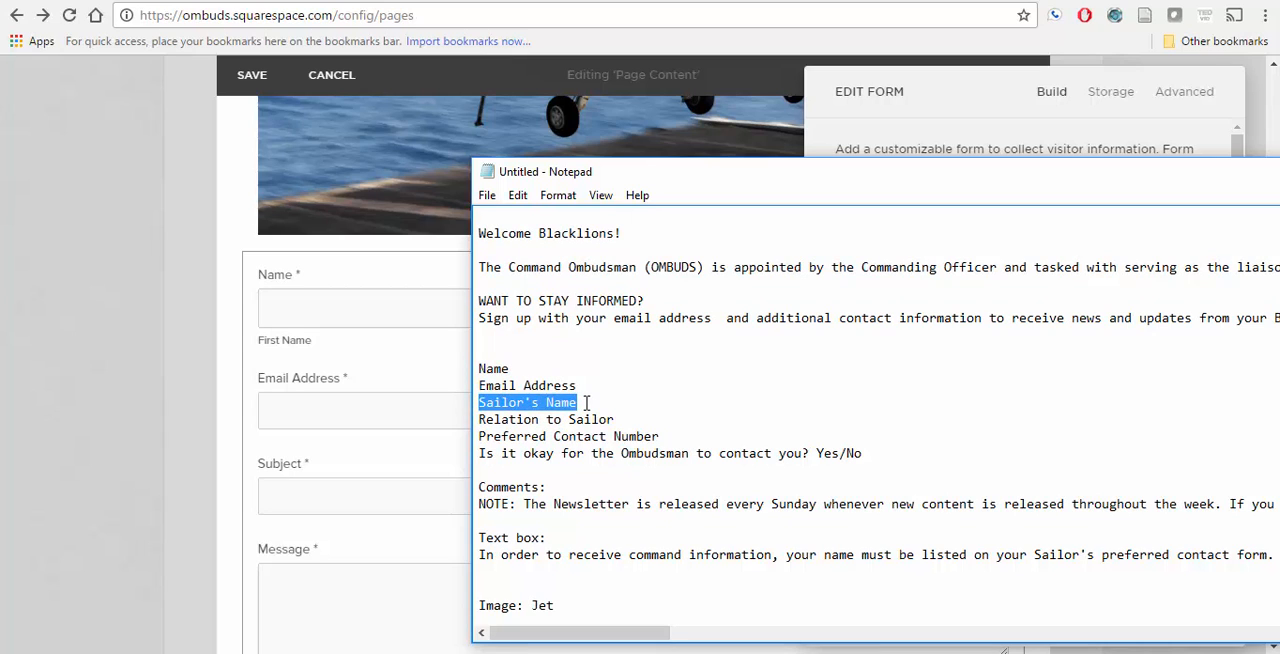
{"action": "left_click", "coordinate": [587, 402]}
{"action": "mouse_move", "coordinate": [617, 419]}
{"action": "left_mouse_down"}
{"action": "mouse_move", "coordinate": [456, 403]}
{"action": "mouse_move", "coordinate": [610, 437]}
{"action": "mouse_move", "coordinate": [621, 420]}
{"action": "left_mouse_up"}
{"action": "left_click", "coordinate": [487, 405]}
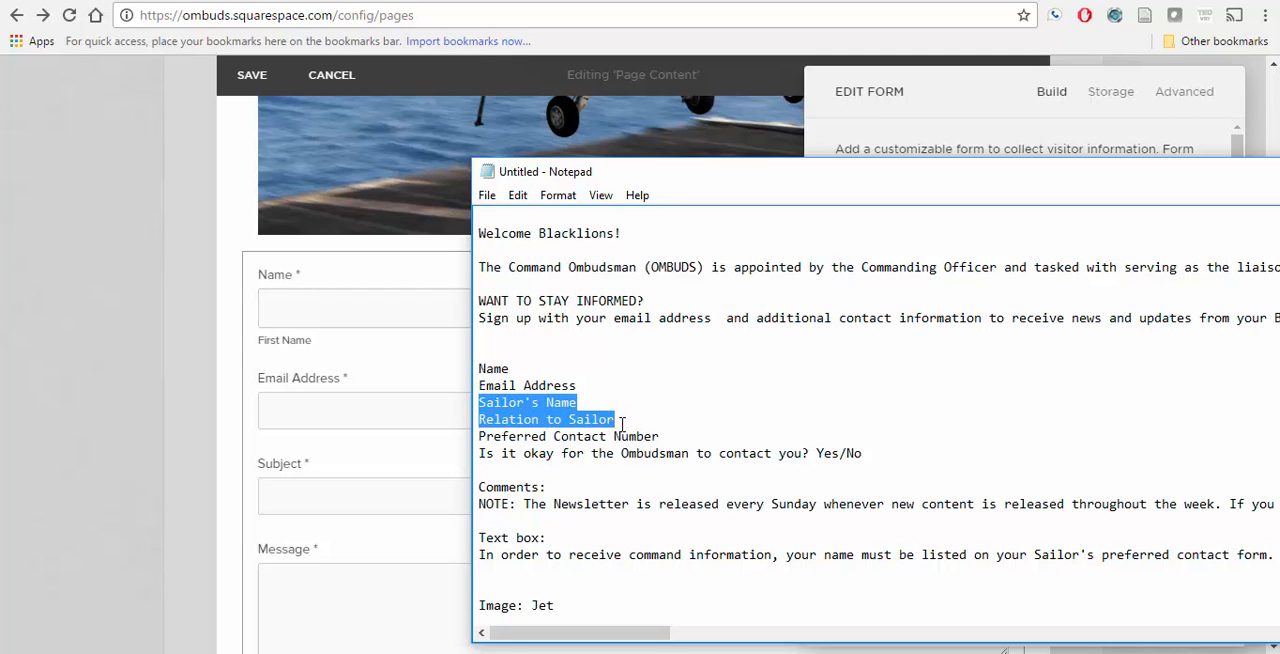
{"action": "left_click", "coordinate": [621, 423]}
{"action": "left_click", "coordinate": [433, 462]}
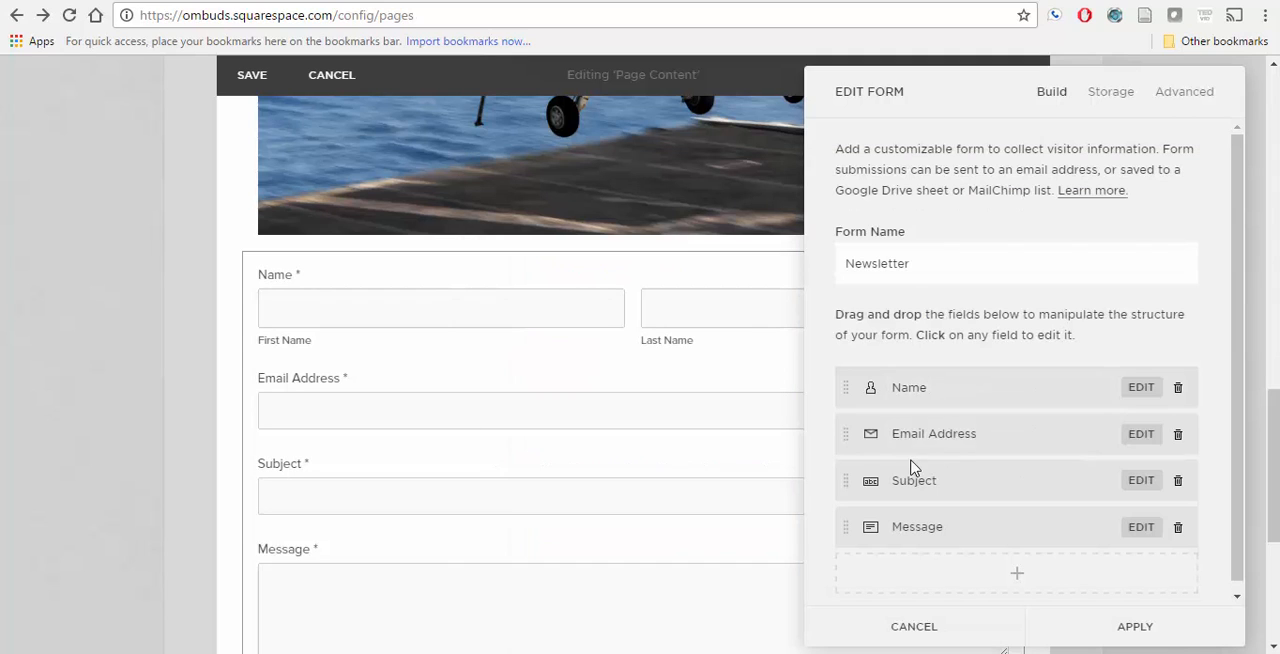
{"action": "left_click", "coordinate": [935, 482]}
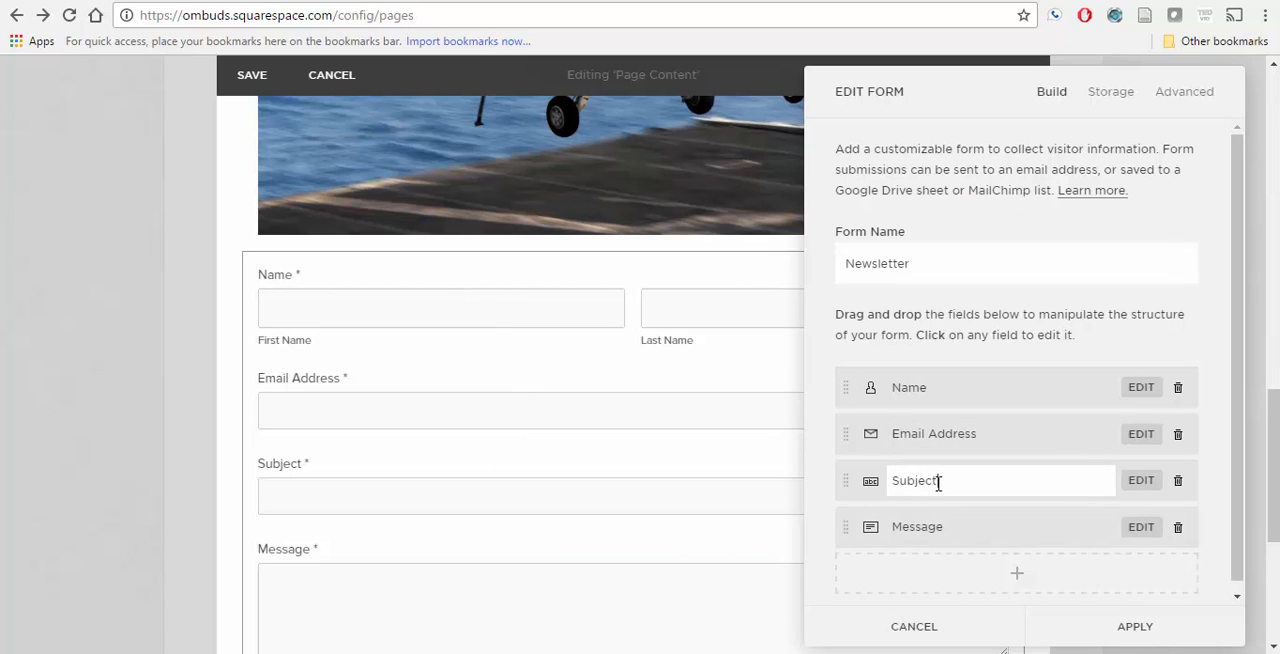
{"action": "left_click_drag", "start_coordinate": [938, 483], "coordinate": [889, 482]}
{"action": "type", "text": "Sailor's Name"}
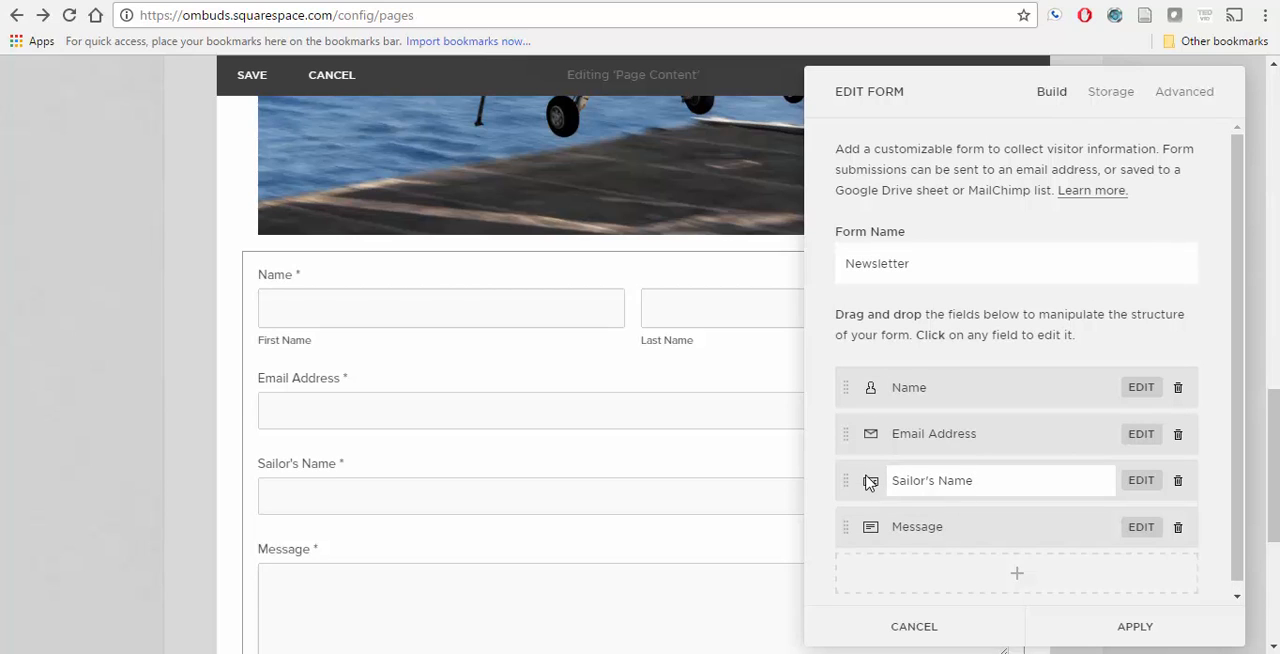
Step: Open the Sailor's Name field's settings and review its description, placeholder text and required options
{"action": "left_click", "coordinate": [1145, 488]}
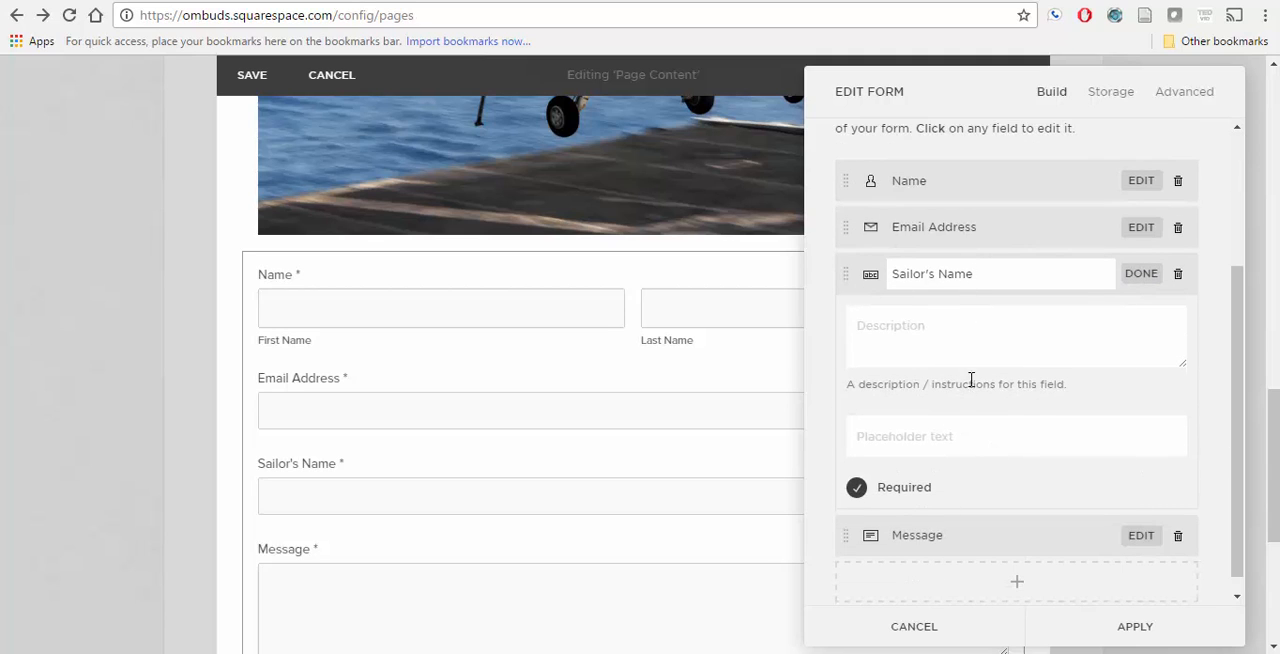
{"action": "left_click", "coordinate": [892, 181]}
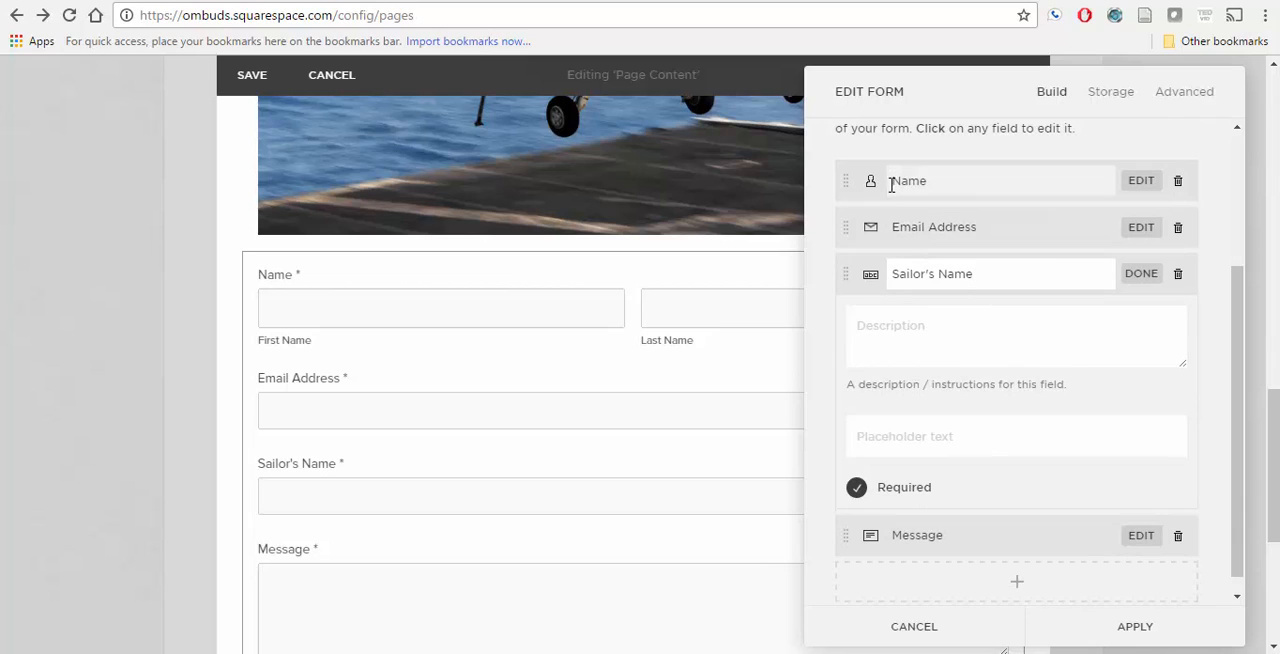
{"action": "left_click_drag", "start_coordinate": [892, 181], "coordinate": [935, 184]}
{"action": "left_click", "coordinate": [935, 186]}
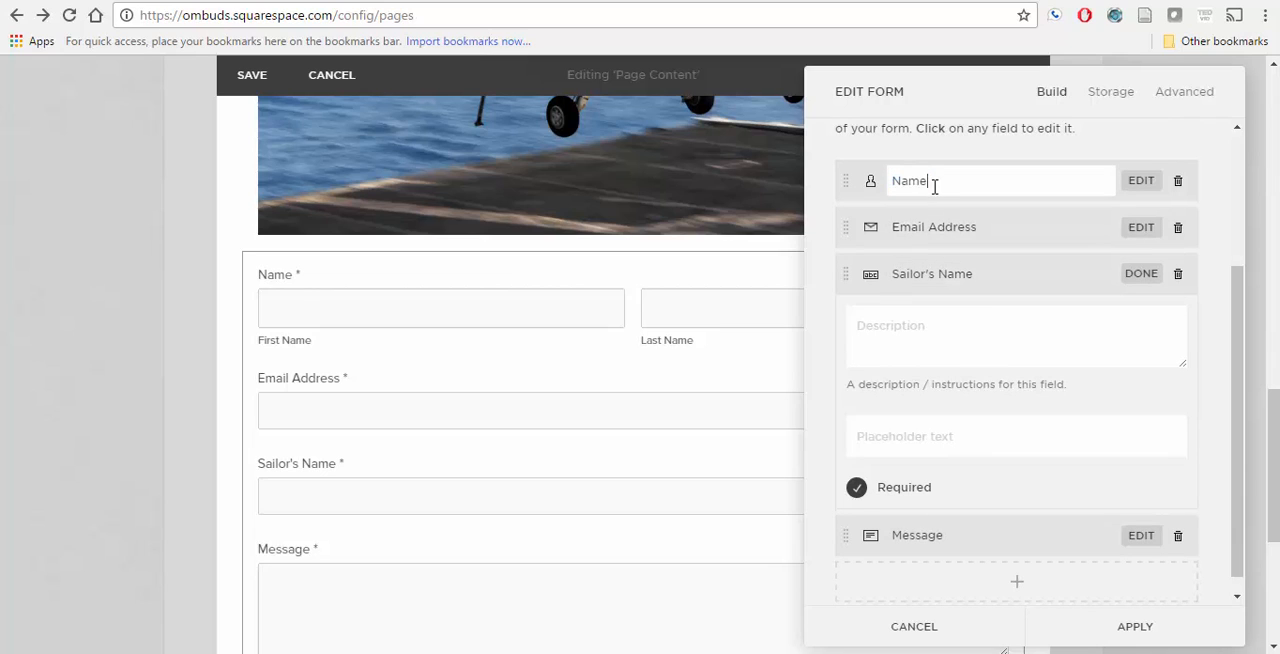
{"action": "left_click", "coordinate": [893, 277]}
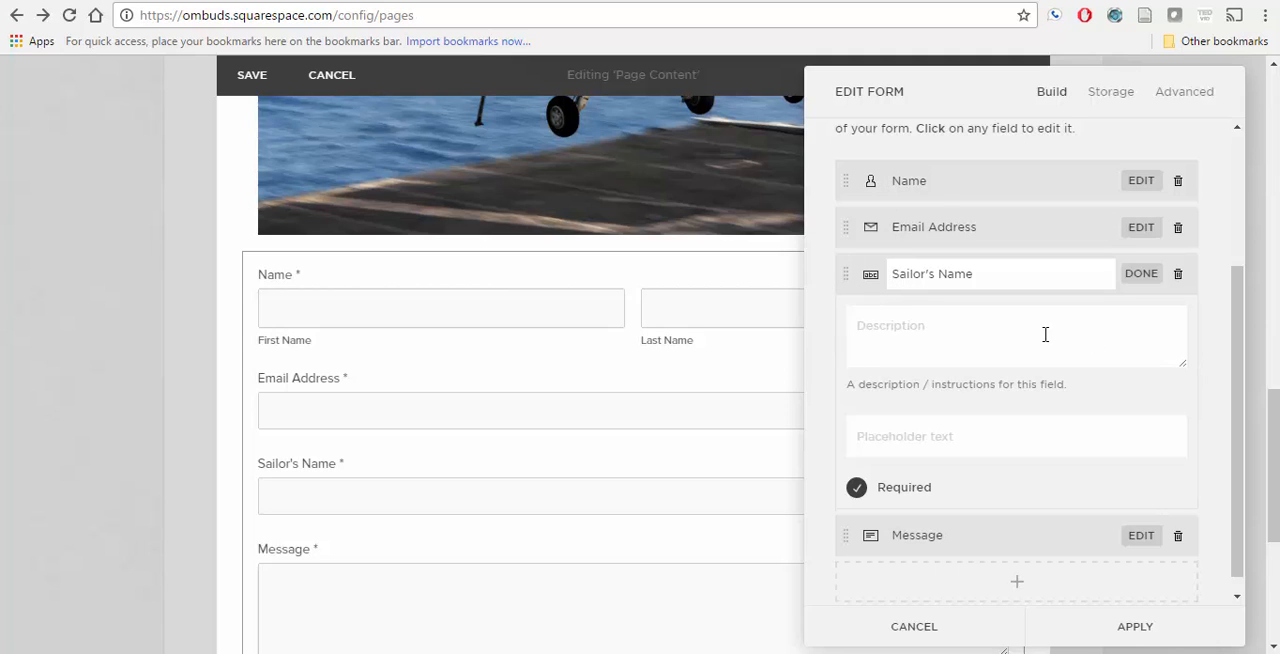
{"action": "scroll", "coordinate": [1045, 334], "scroll_direction": "down", "scroll_amount": 1}
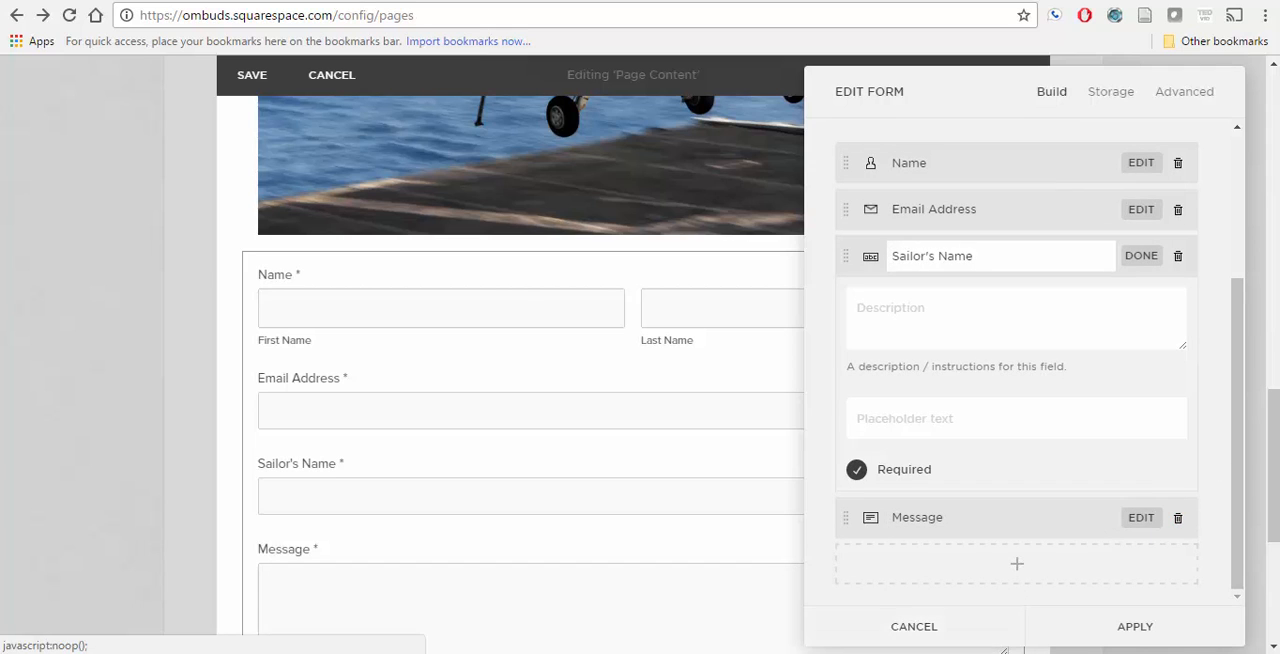
Step: Compare the form with the Notepad field list and remove the Message field
{"action": "left_click", "coordinate": [341, 652]}
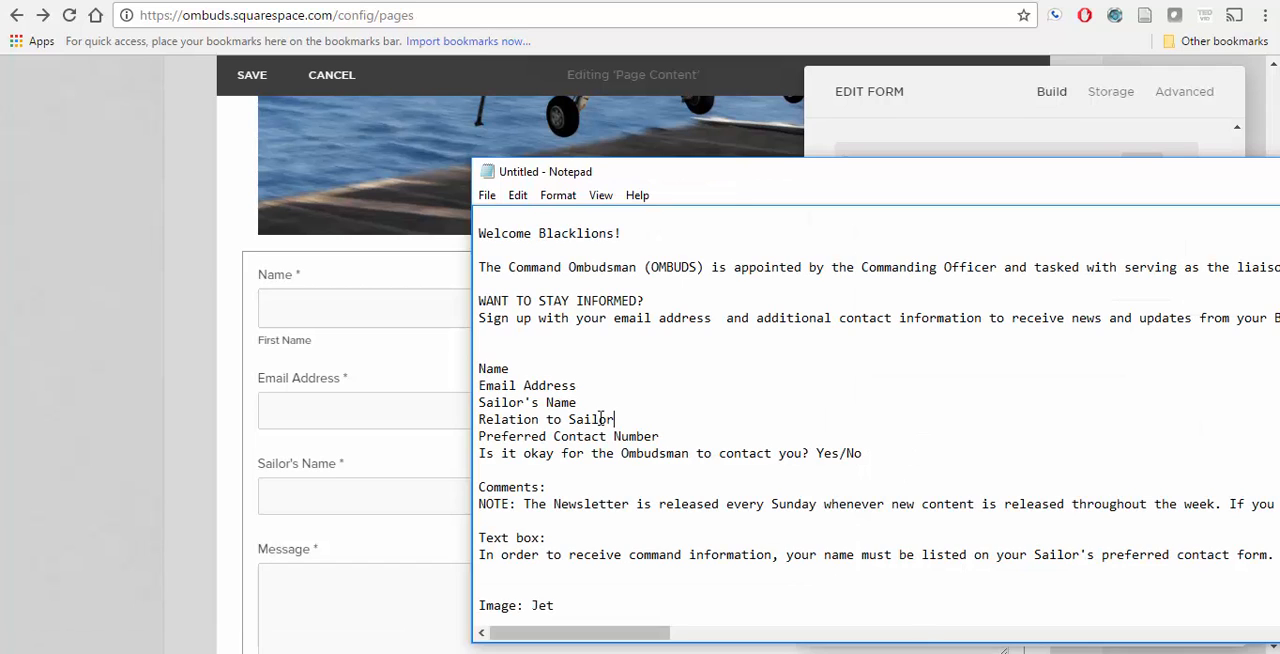
{"action": "left_click", "coordinate": [448, 457]}
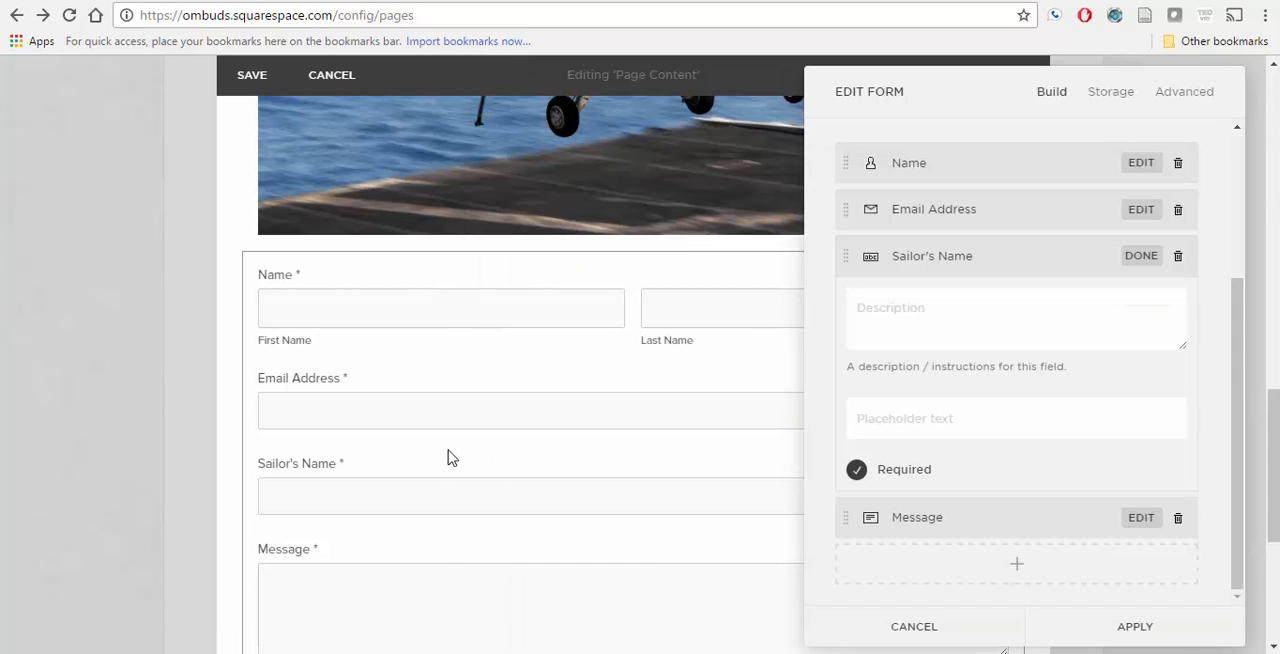
{"action": "left_click", "coordinate": [1178, 520]}
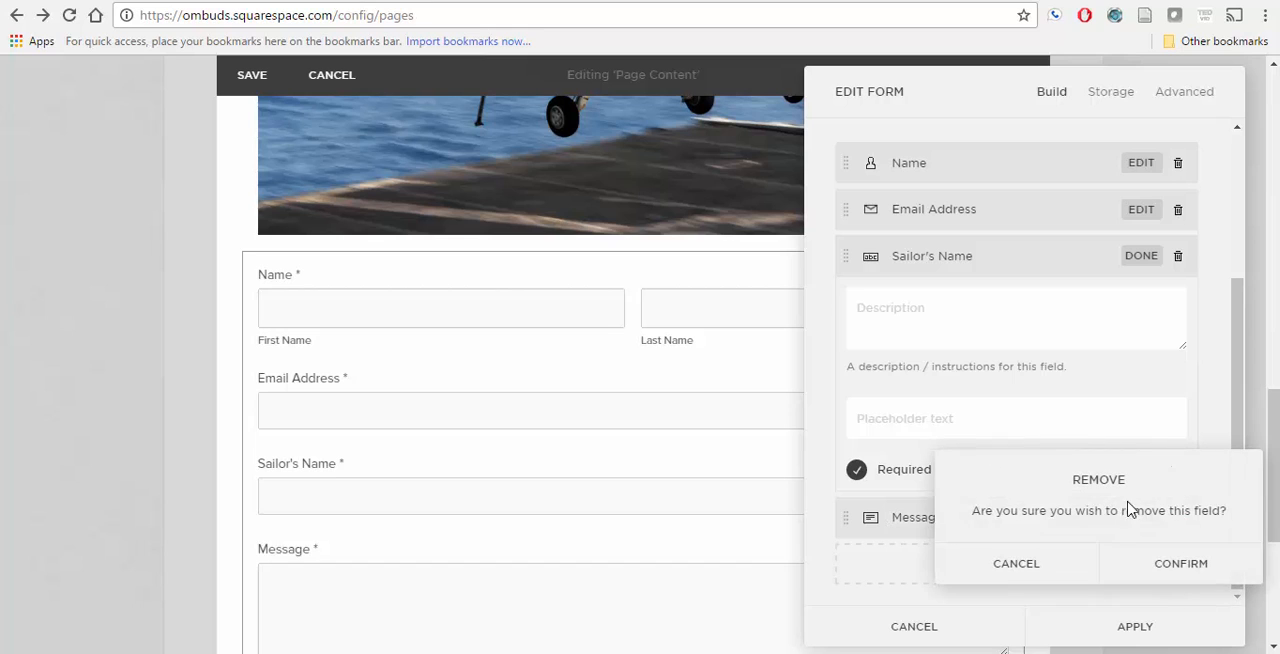
{"action": "left_click", "coordinate": [1160, 586]}
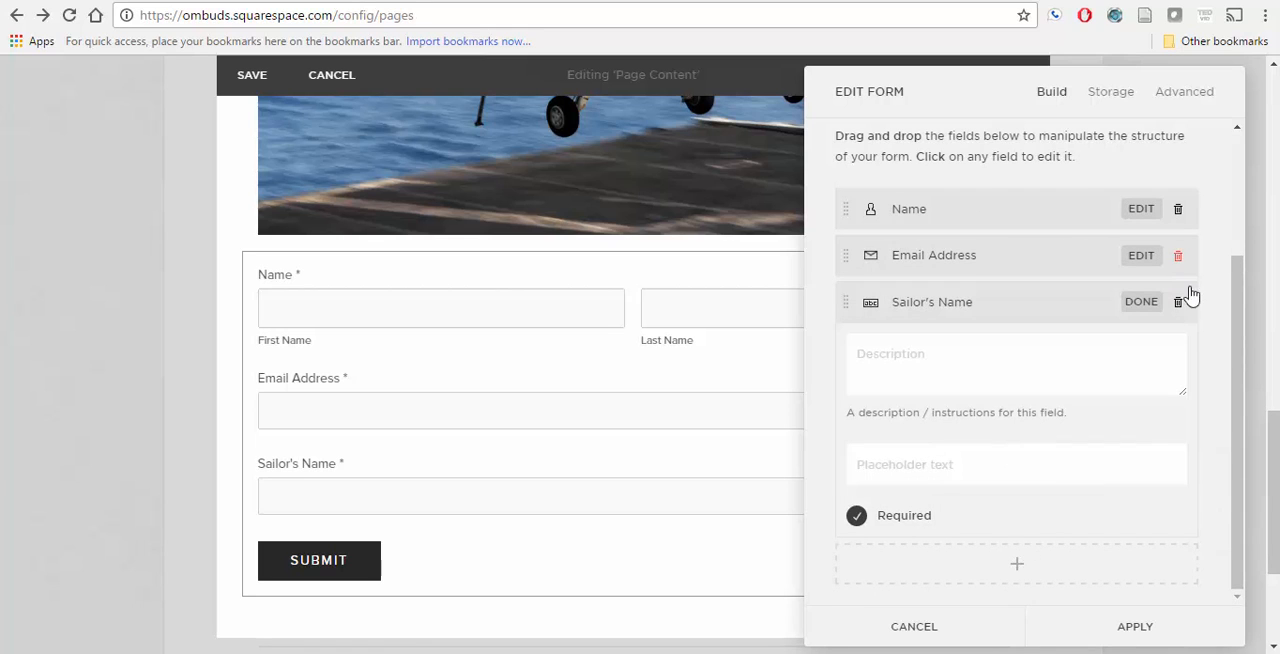
Step: Add a text field labelled "Relation to Sailor" below the Sailor's Name field
{"action": "left_click", "coordinate": [1012, 577]}
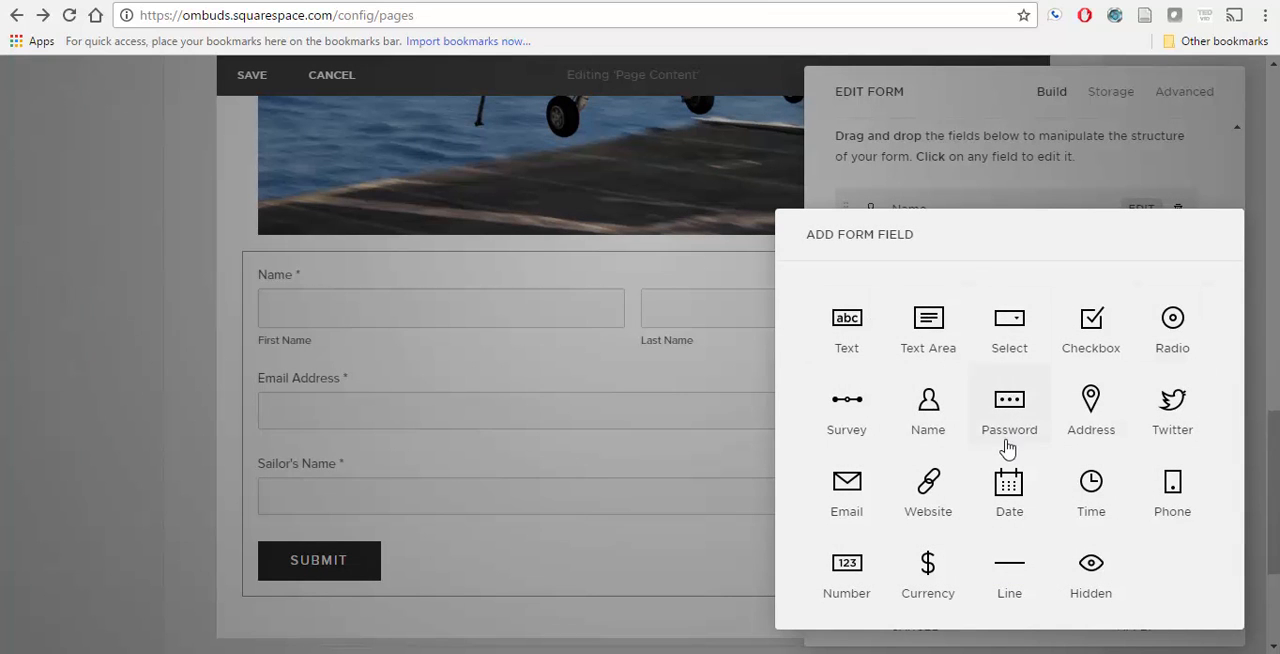
{"action": "left_click", "coordinate": [972, 653]}
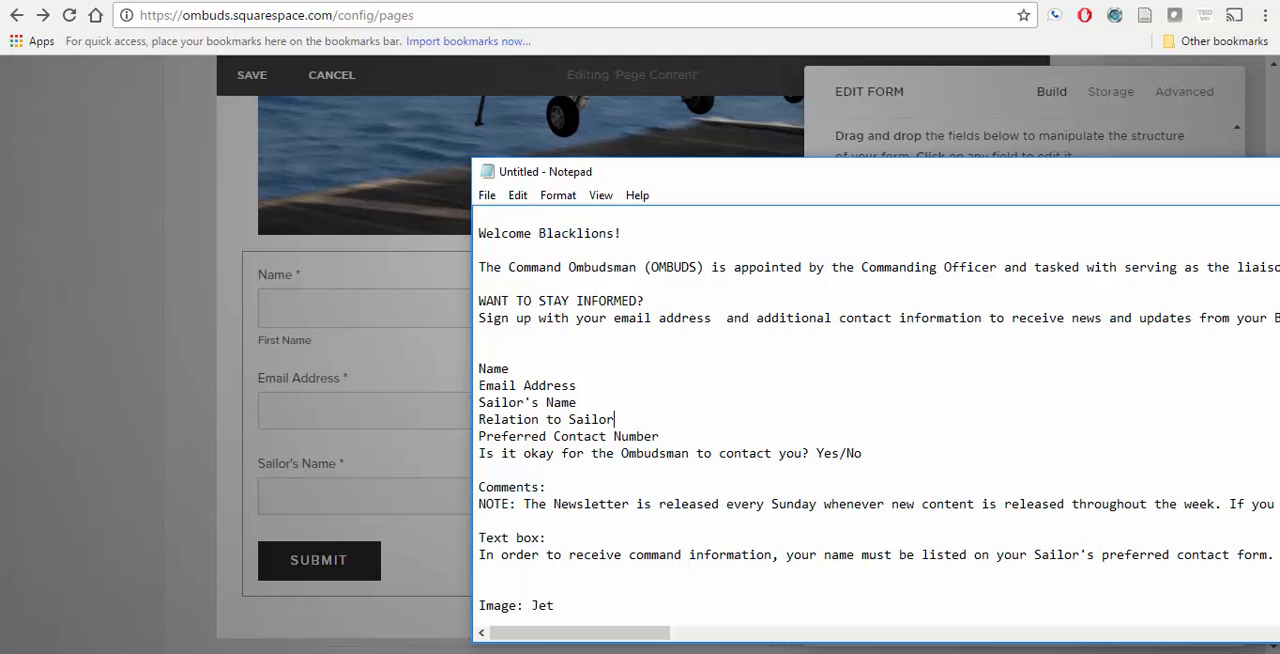
{"action": "left_click", "coordinate": [972, 653]}
{"action": "left_click", "coordinate": [847, 325]}
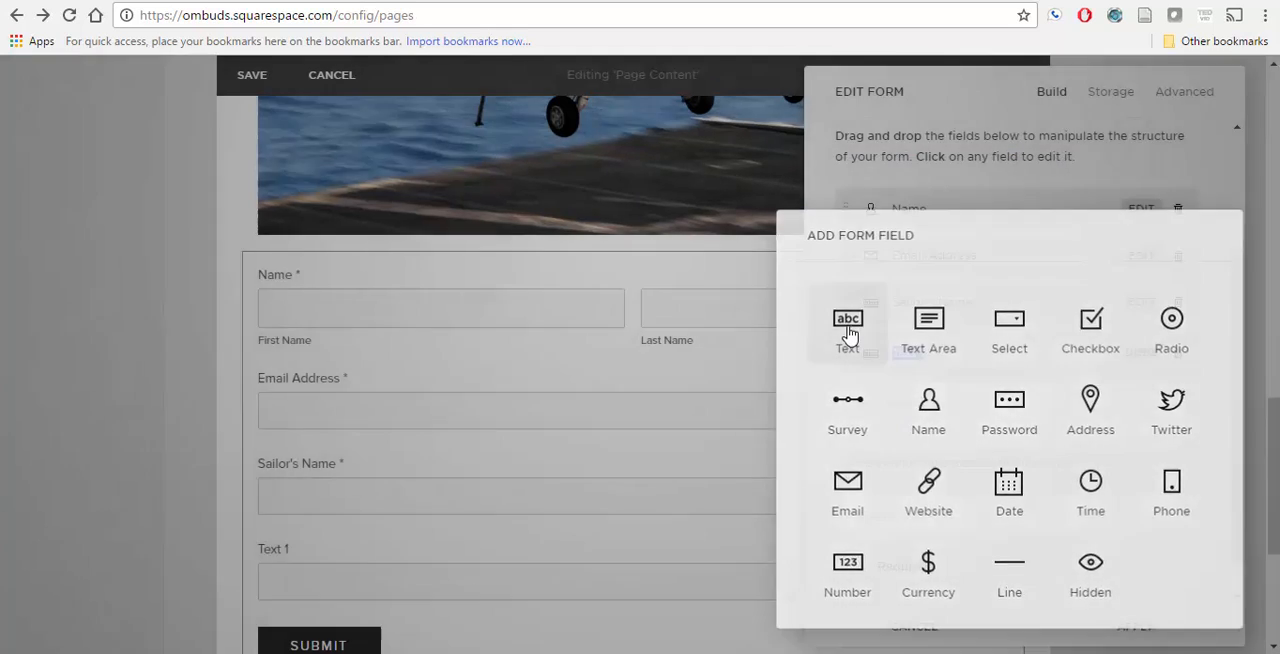
{"action": "type", "text": "Relato"}
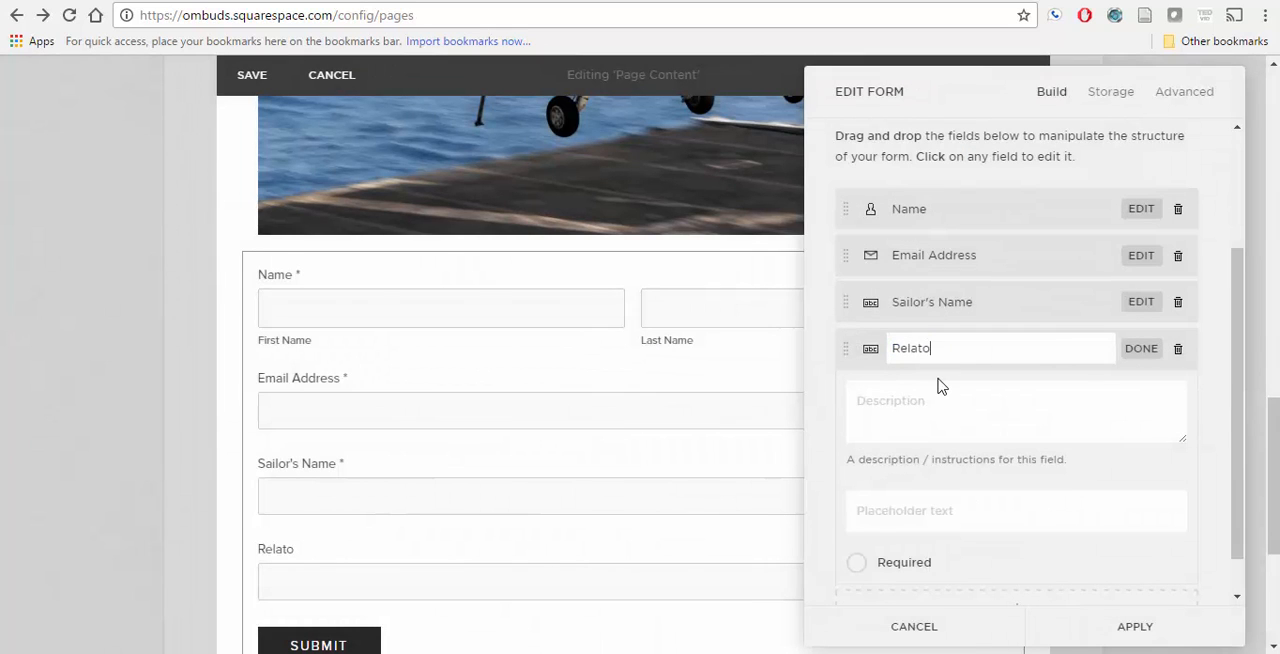
{"action": "key", "text": "BackSpace"}
{"action": "type", "text": "ion to Sailor"}
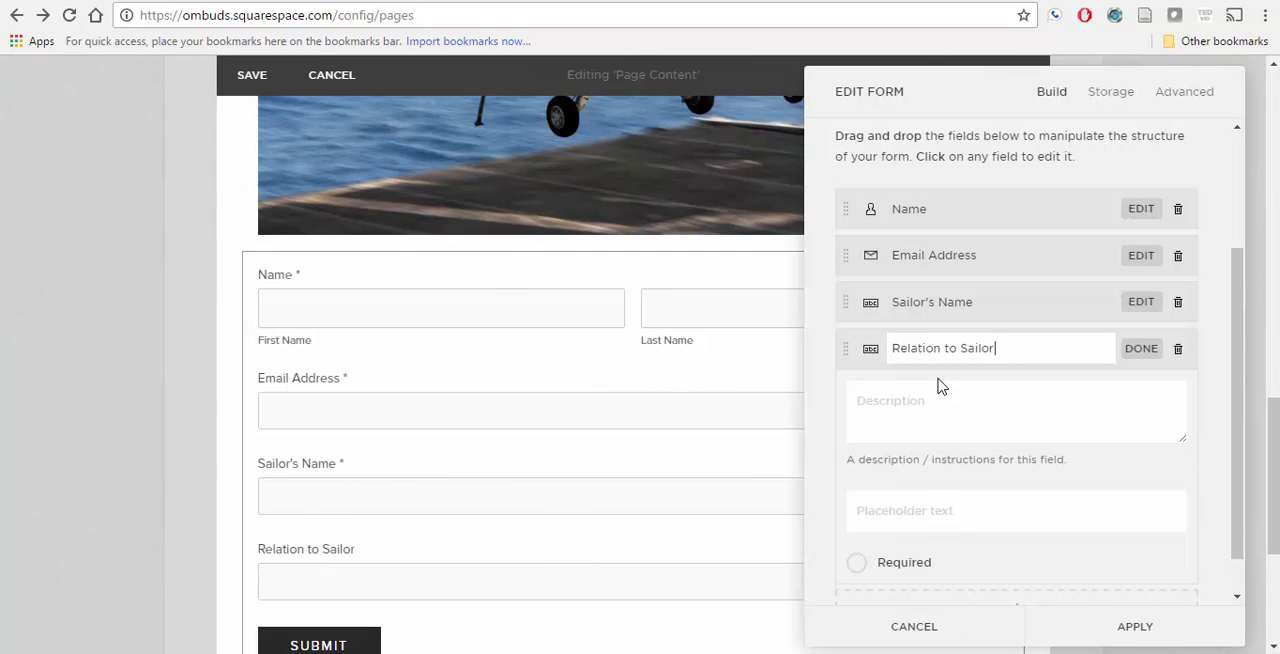
Step: Check the Notepad field list again and make the Relation to Sailor field required
{"action": "left_click", "coordinate": [960, 653]}
{"action": "left_click", "coordinate": [955, 653]}
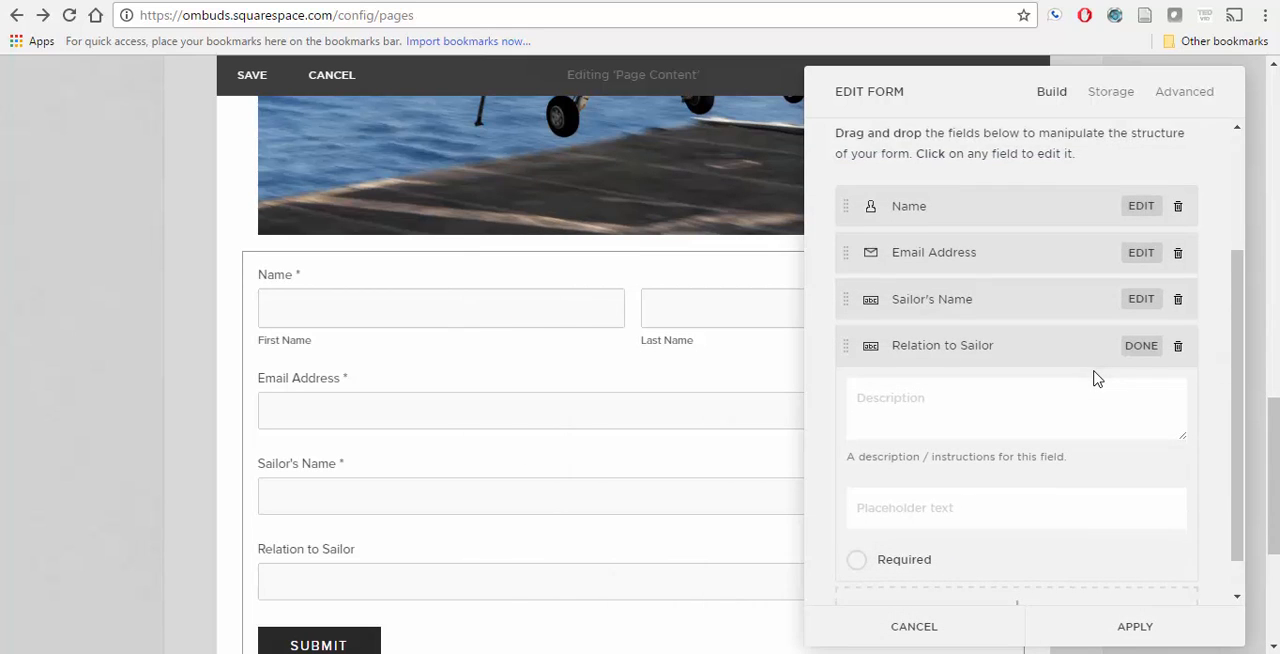
{"action": "scroll", "coordinate": [1094, 374], "scroll_direction": "down", "scroll_amount": 1}
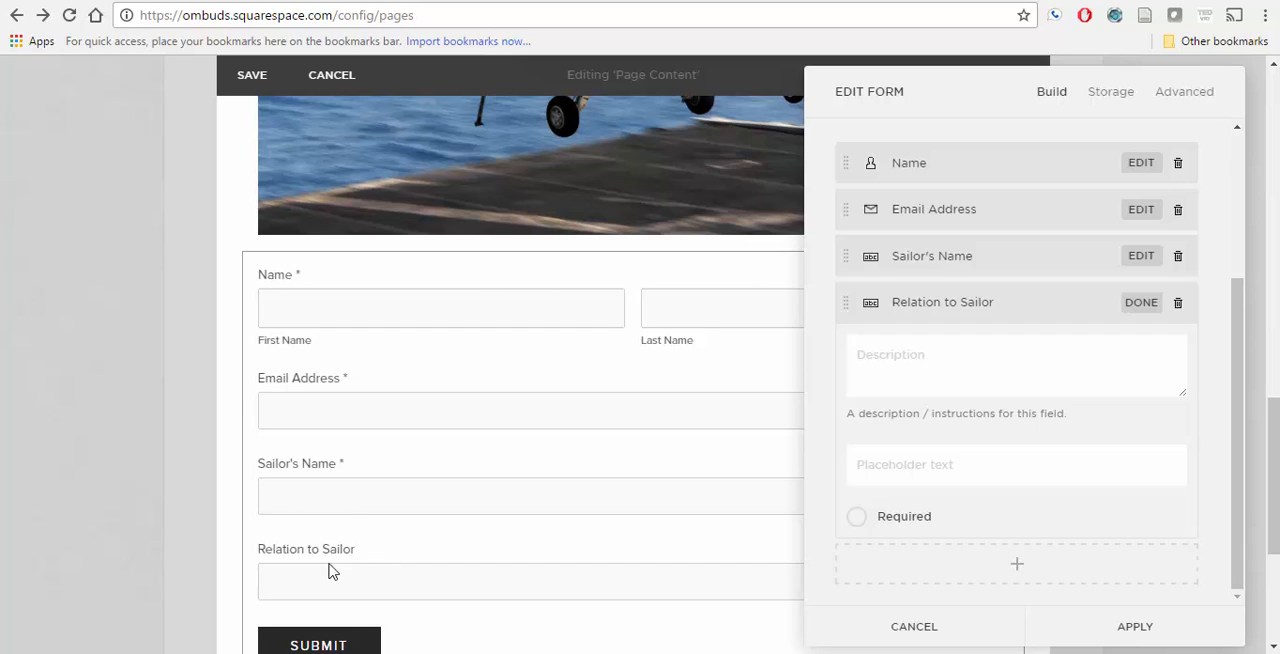
{"action": "left_click", "coordinate": [857, 517]}
Step: Add a phone field labelled "Preferred Contact Number" below the Relation to Sailor field and make it required
{"action": "left_click", "coordinate": [1027, 566]}
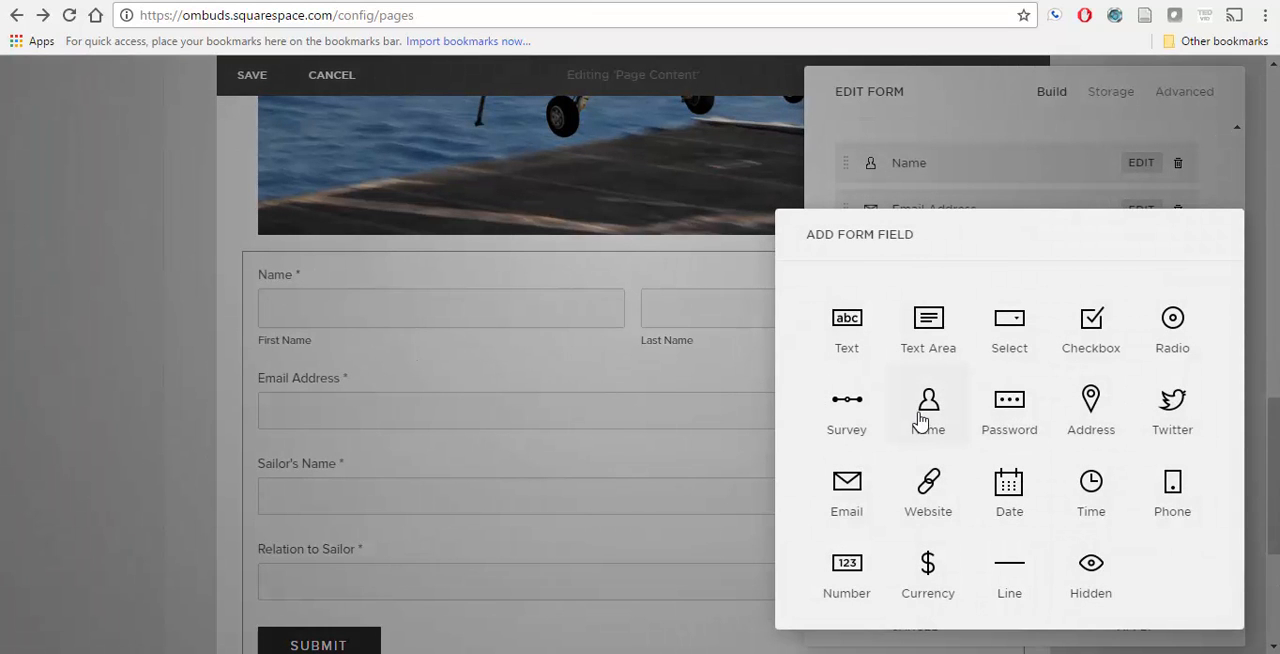
{"action": "left_click", "coordinate": [1178, 494]}
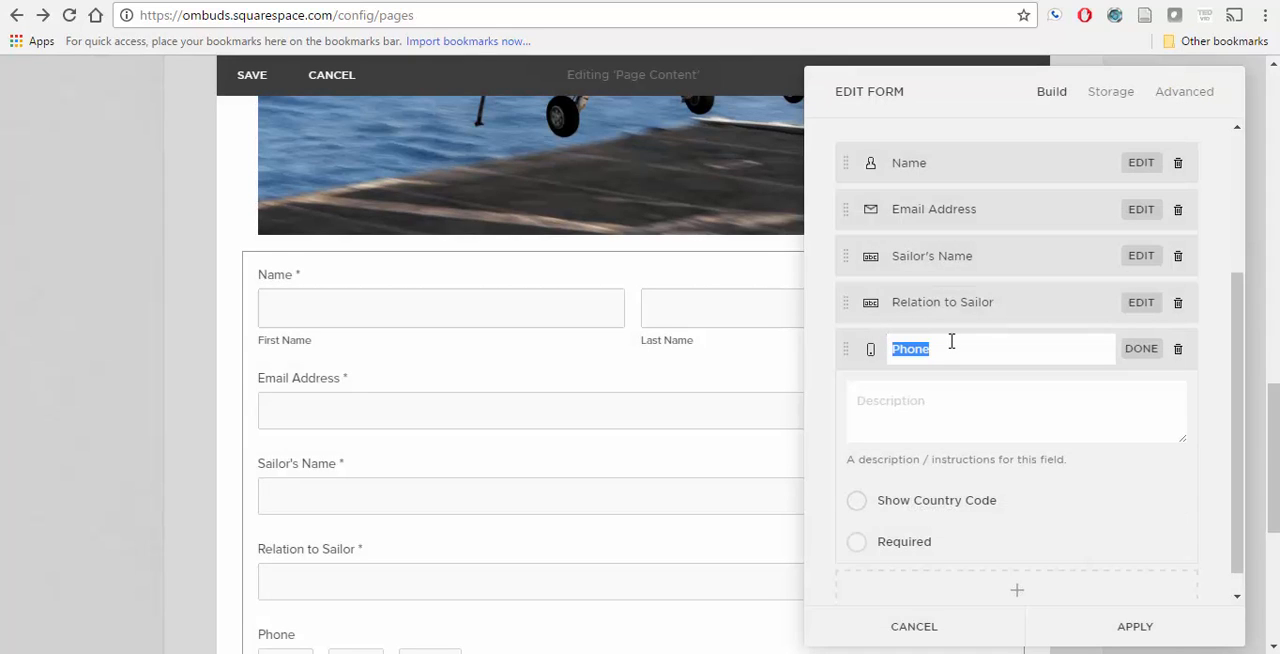
{"action": "type", "text": "Preferred Cont"}
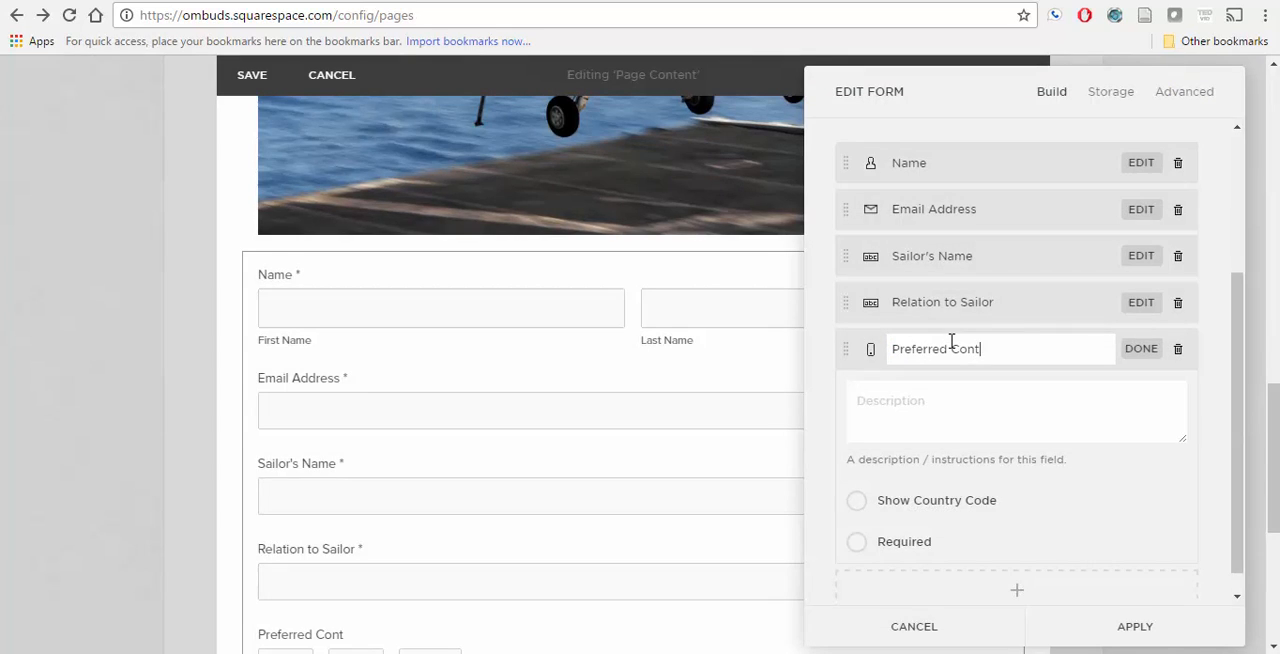
{"action": "type", "text": "act Number"}
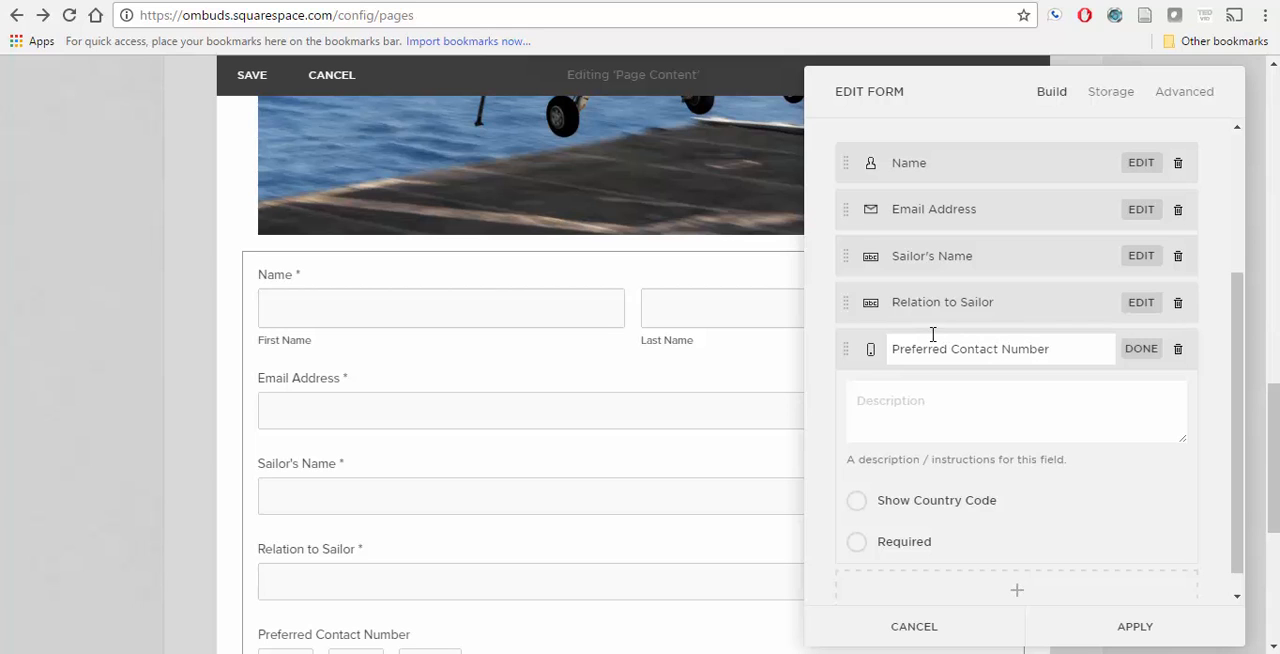
{"action": "scroll", "coordinate": [463, 363], "scroll_direction": "down", "scroll_amount": 3}
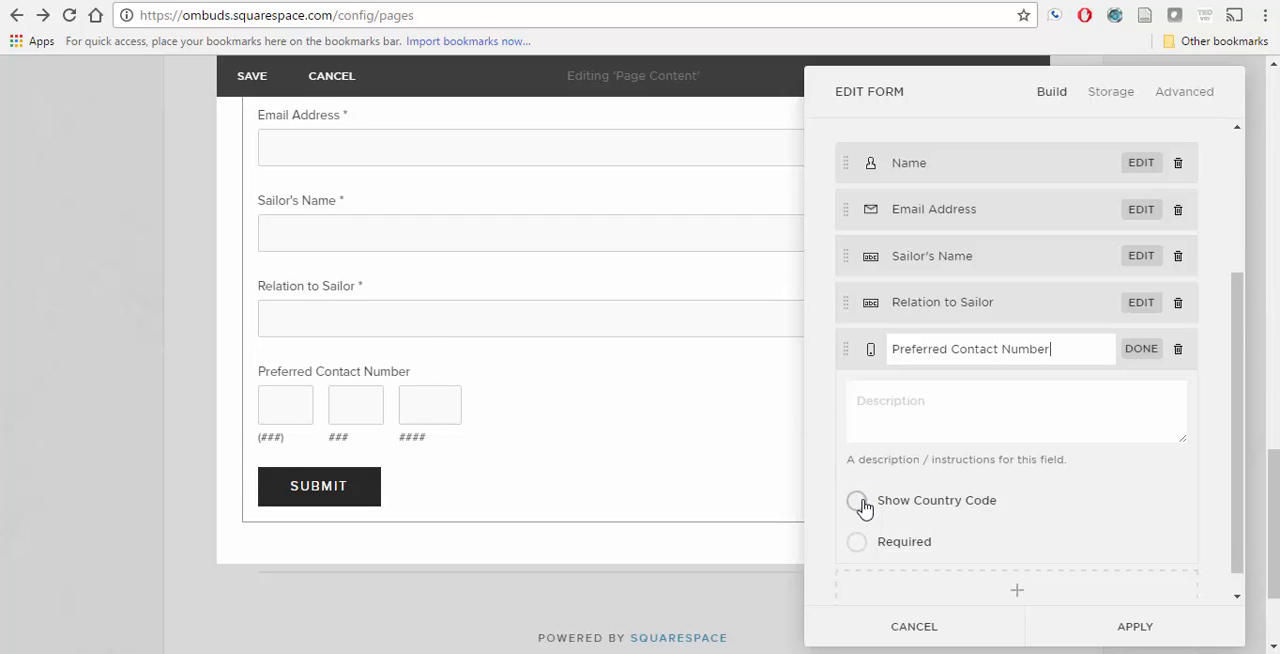
{"action": "left_click", "coordinate": [857, 543]}
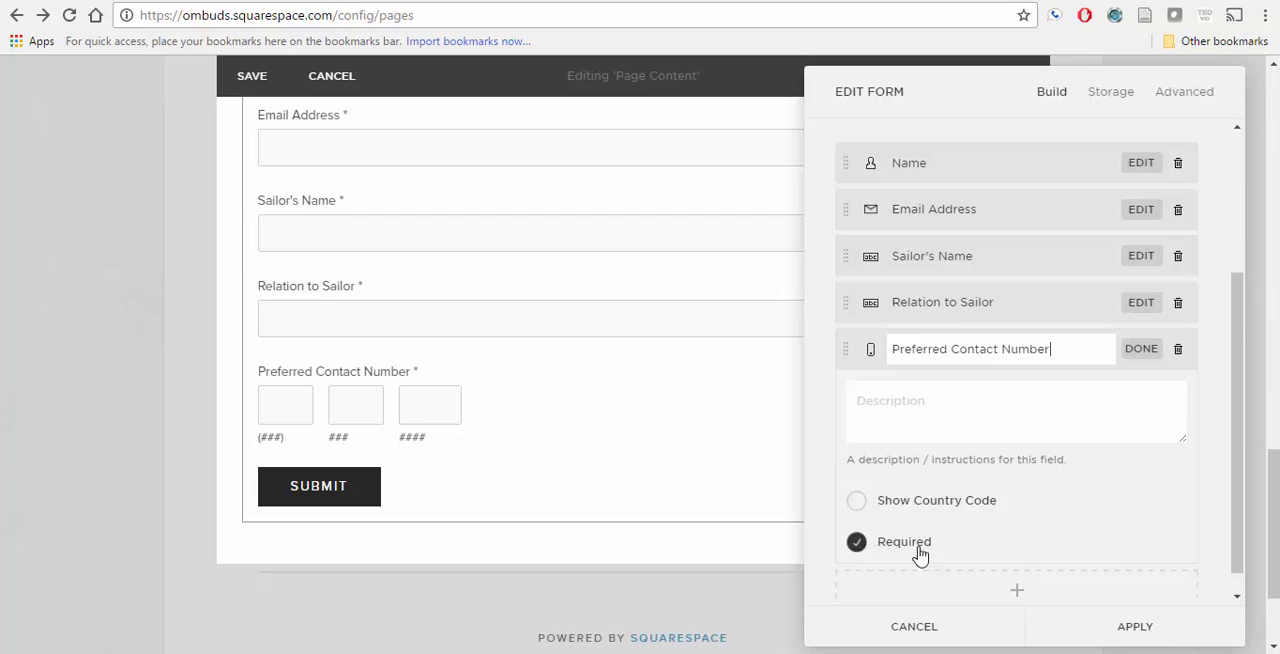
{"action": "left_click", "coordinate": [972, 593]}
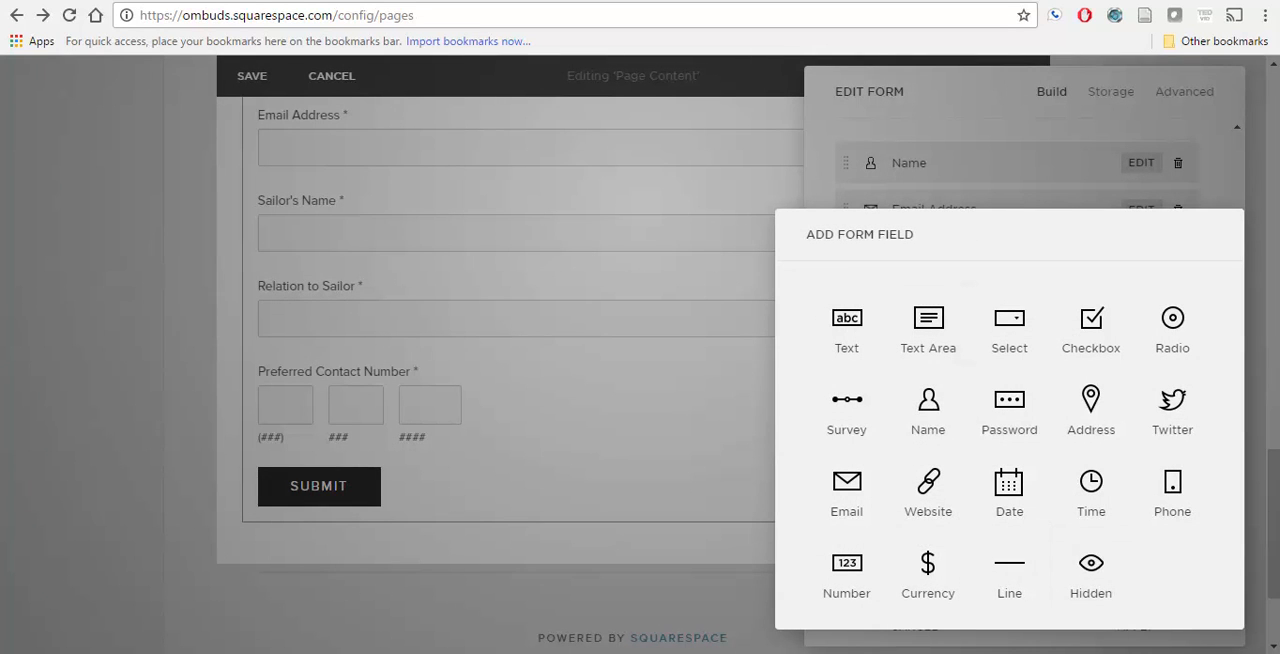
{"action": "key", "text": "alt+Tab"}
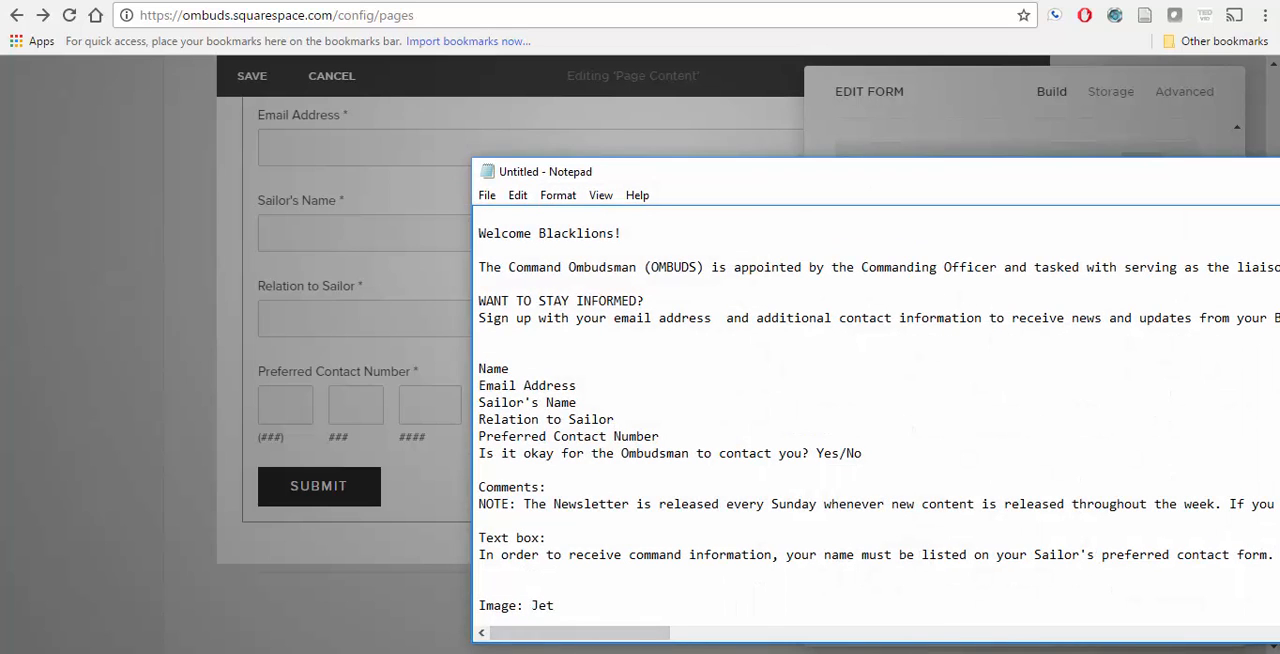
{"action": "key", "text": "alt+Tab"}
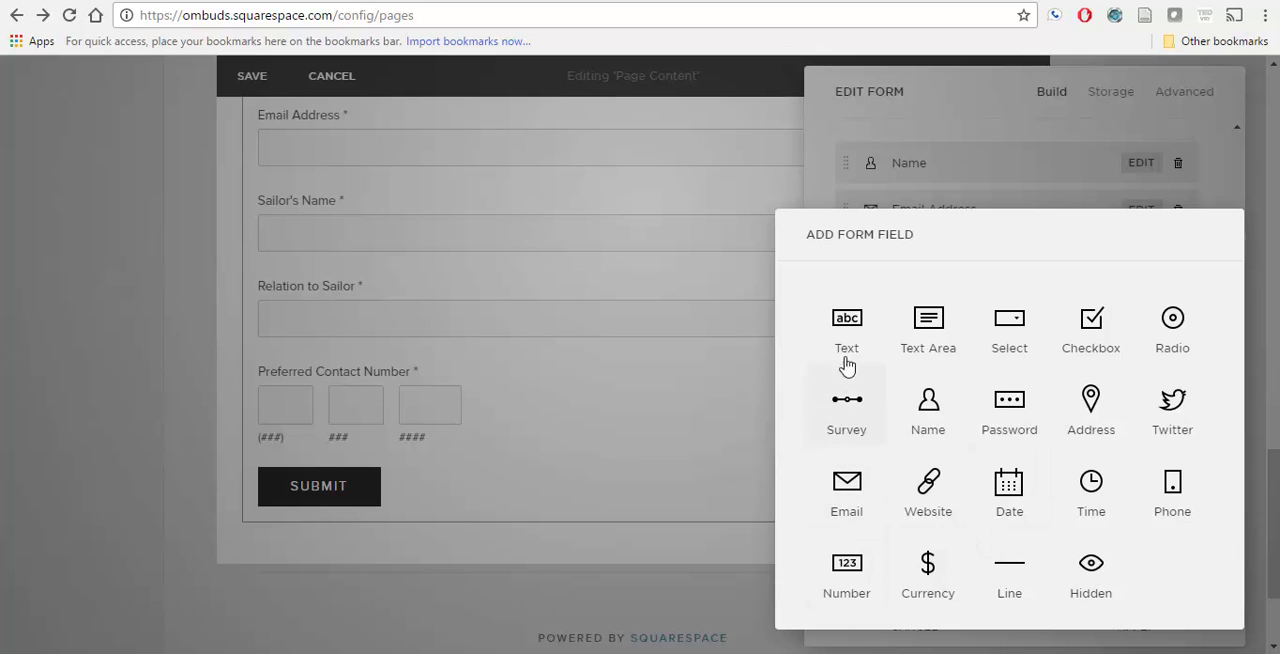
{"action": "left_click", "coordinate": [844, 418]}
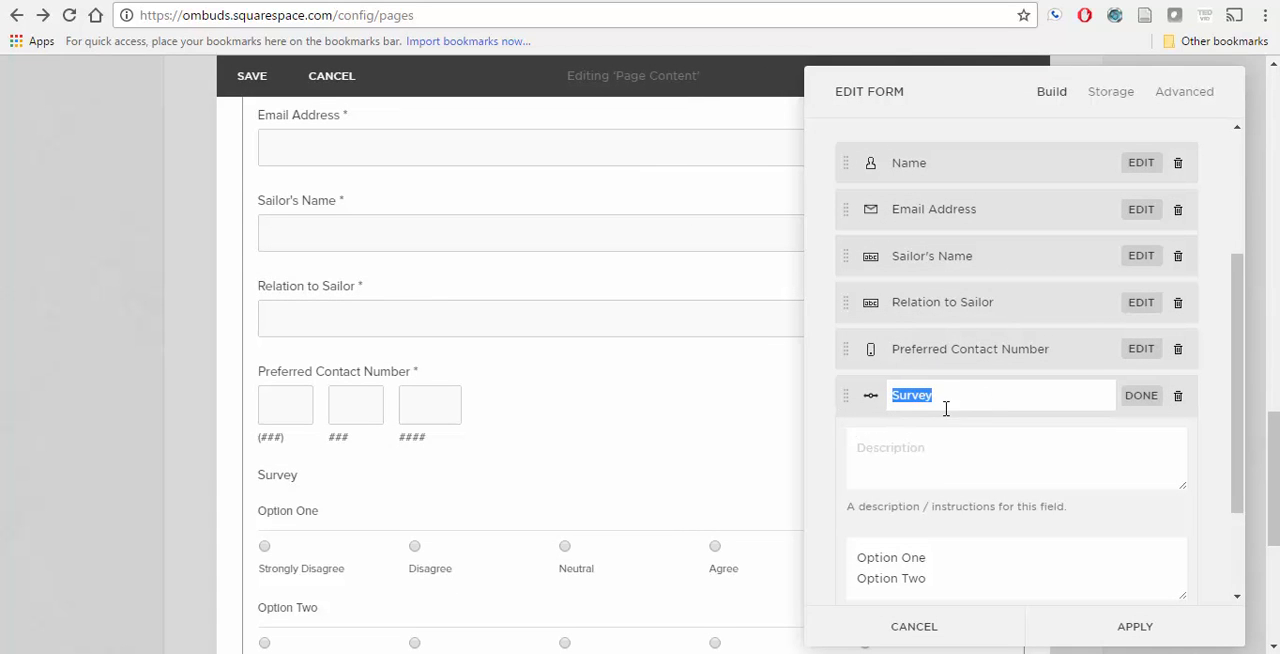
{"action": "scroll", "coordinate": [923, 531], "scroll_direction": "down", "scroll_amount": 2}
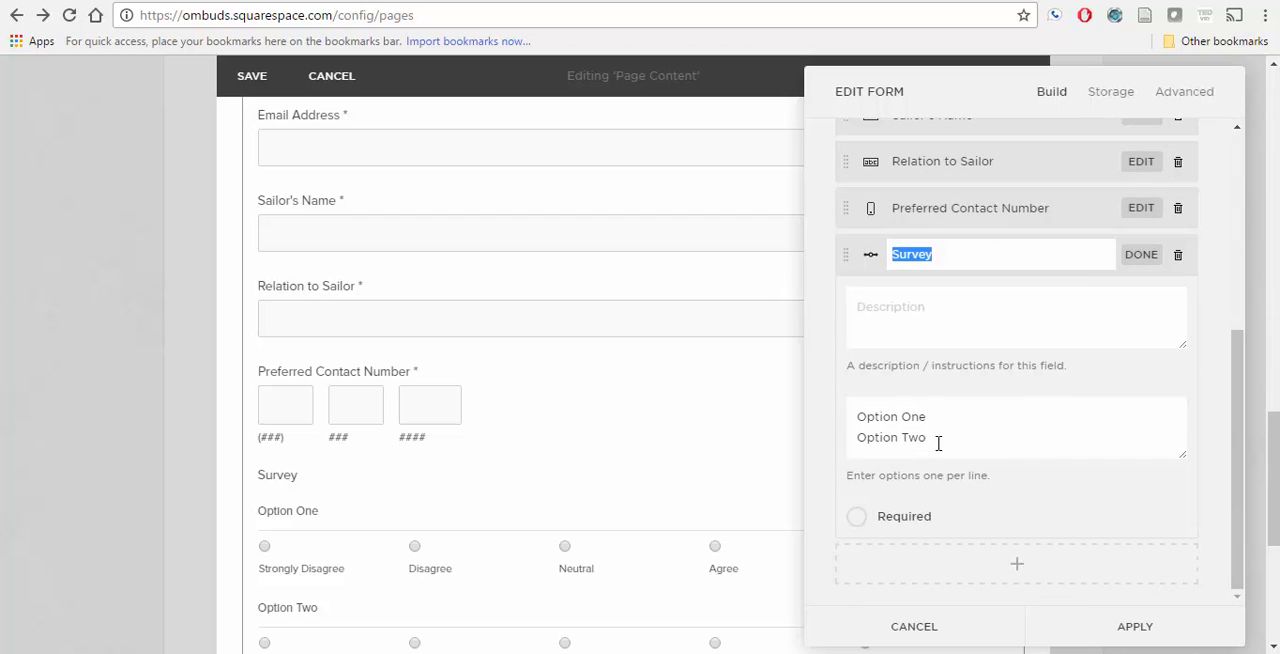
{"action": "left_click", "coordinate": [1178, 255]}
{"action": "left_click", "coordinate": [1086, 308]}
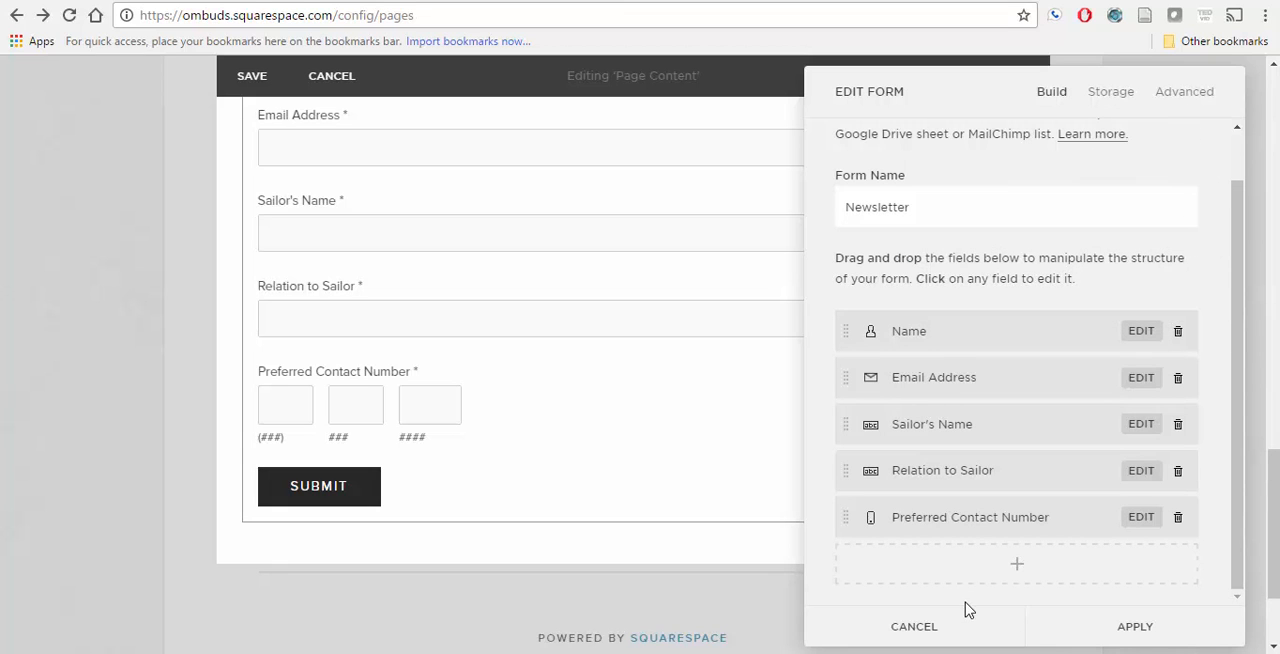
Step: Add a checkbox field labelled "Is it okay for the Ombudsman to contact you by phone?" below the Preferred Contact Number field
{"action": "left_click", "coordinate": [1028, 576]}
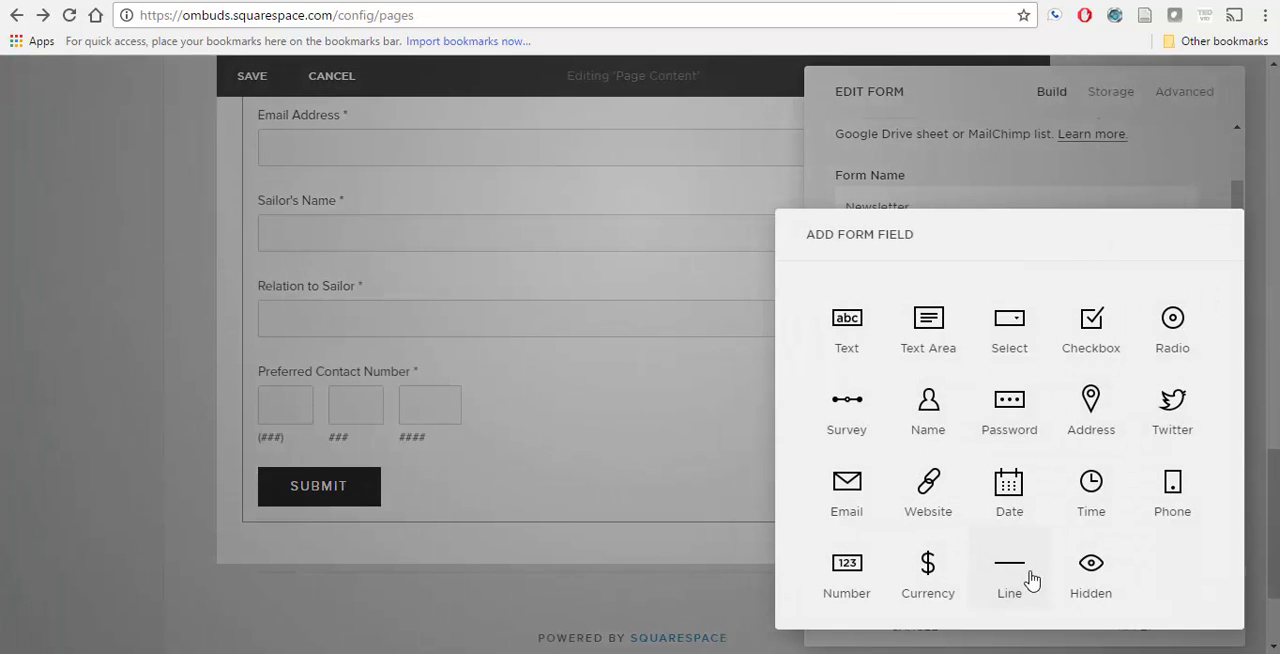
{"action": "left_click", "coordinate": [1094, 332]}
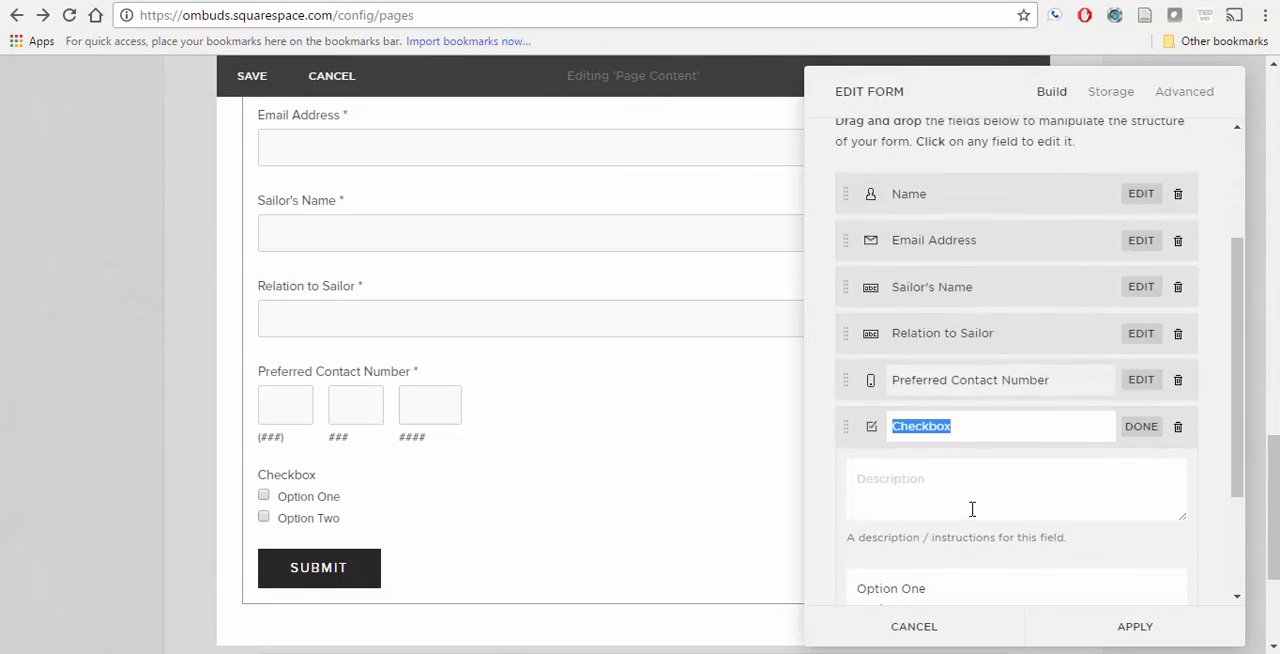
{"action": "type", "text": "Is i"}
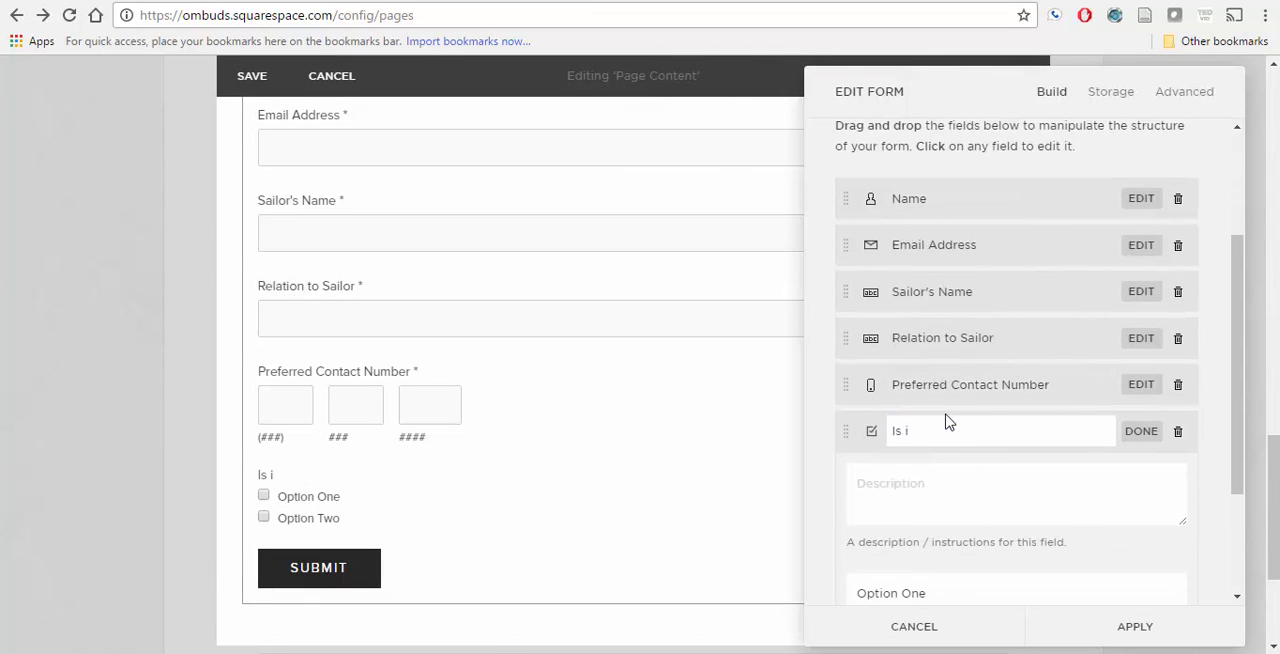
{"action": "type", "text": "t okay for the OMbuds"}
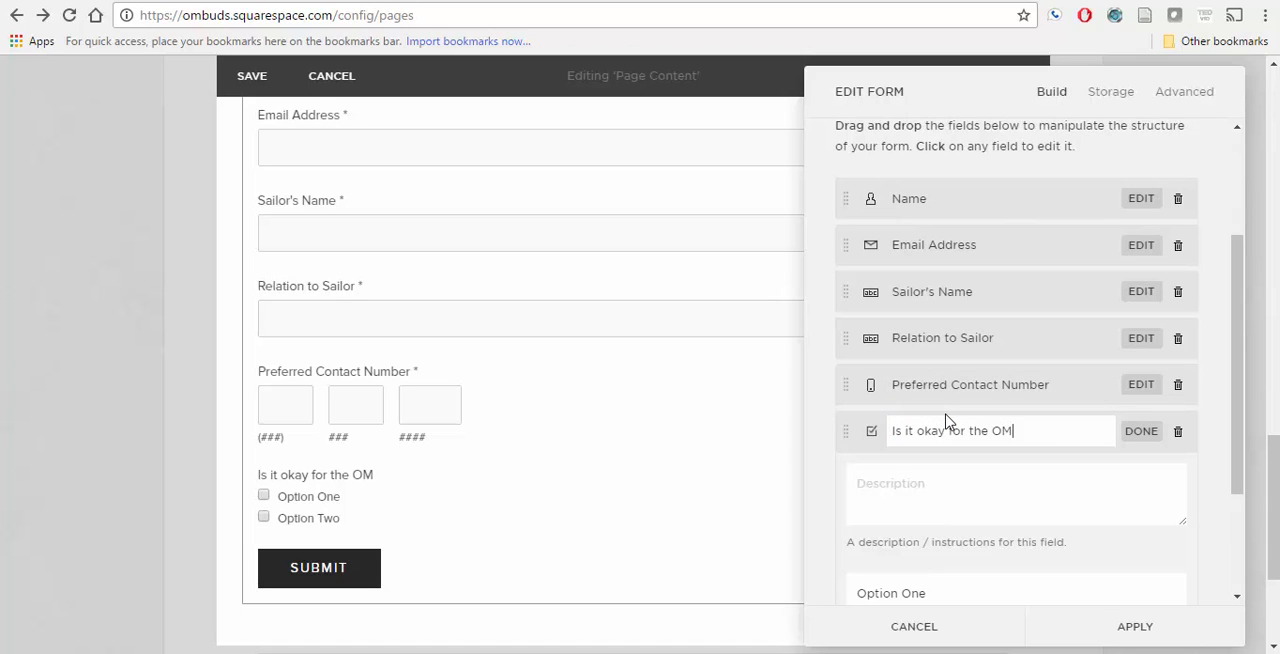
{"action": "key", "text": "BackSpace"}
{"action": "key", "text": "BackSpace"}
{"action": "key", "text": "BackSpace"}
{"action": "key", "text": "BackSpace"}
{"action": "type", "text": "mbudsman to contact "}
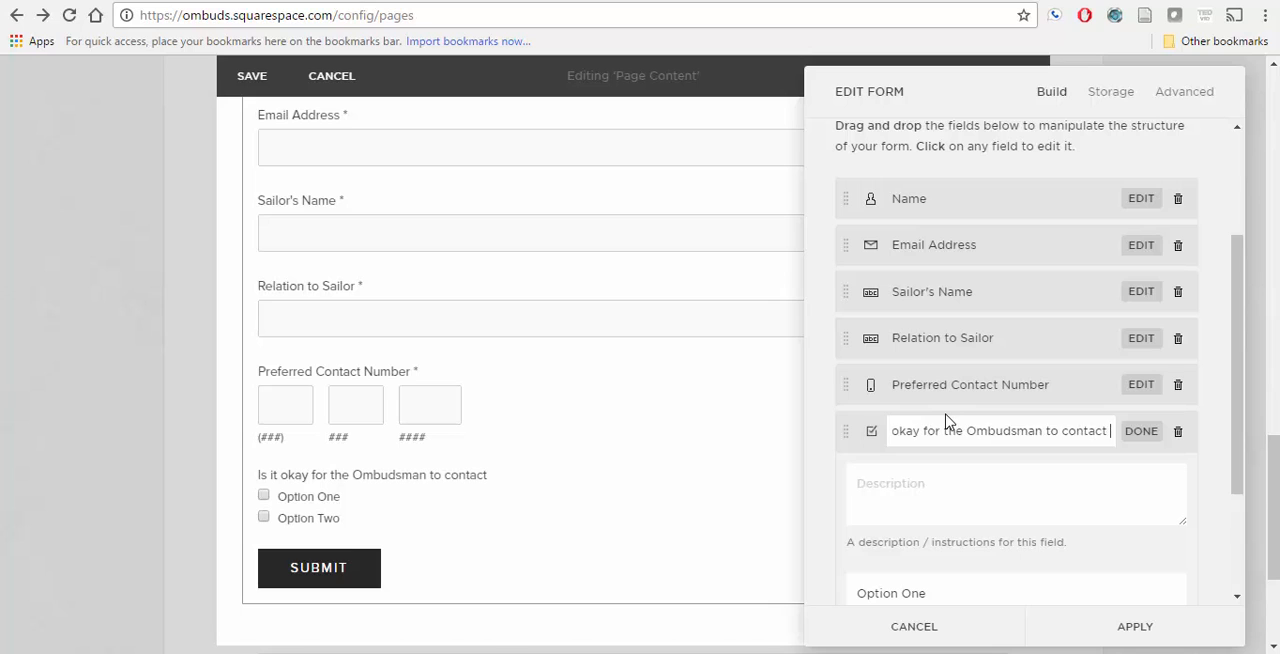
{"action": "type", "text": "you by phone?"}
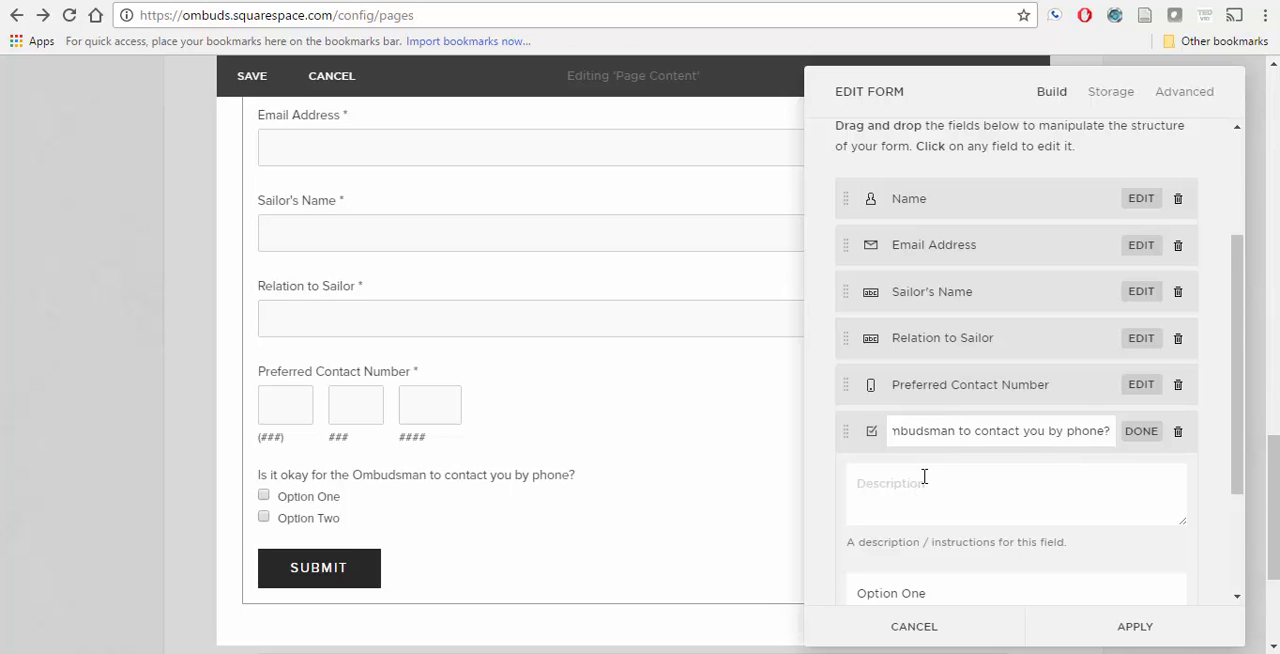
Step: Replace the checkbox field's two default options with "Yes" and "No"
{"action": "scroll", "coordinate": [920, 477], "scroll_direction": "down", "scroll_amount": 3}
{"action": "left_click_drag", "start_coordinate": [936, 416], "coordinate": [797, 420]}
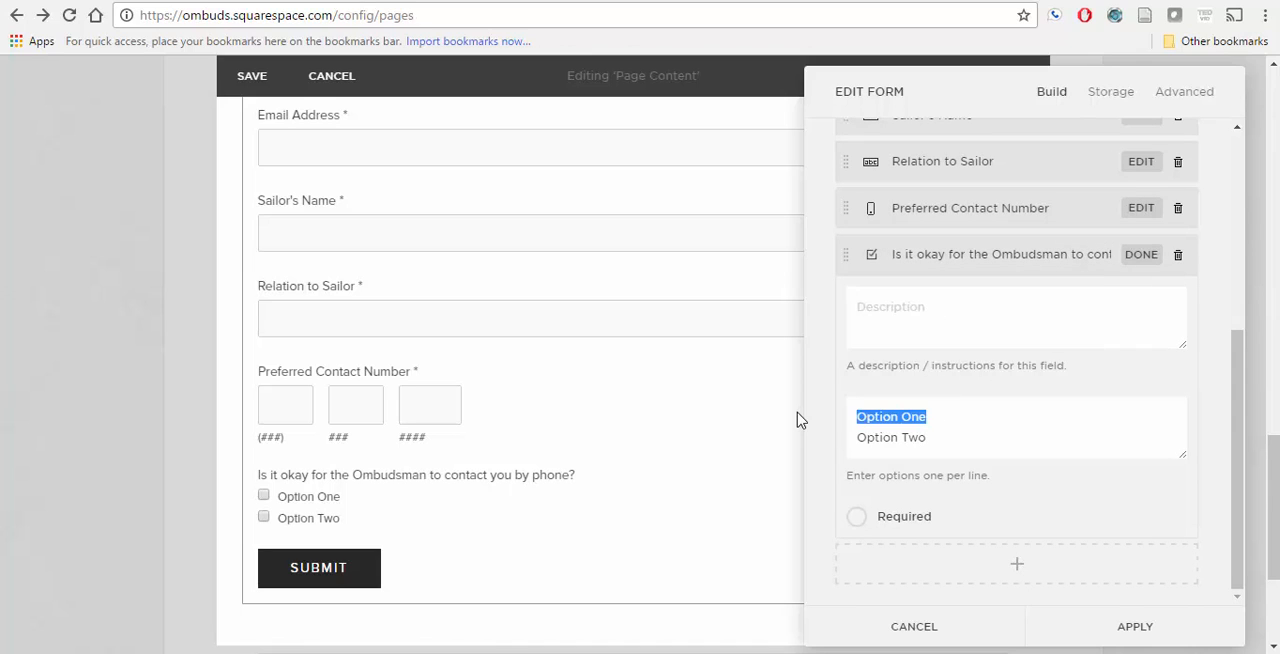
{"action": "type", "text": "Yes"}
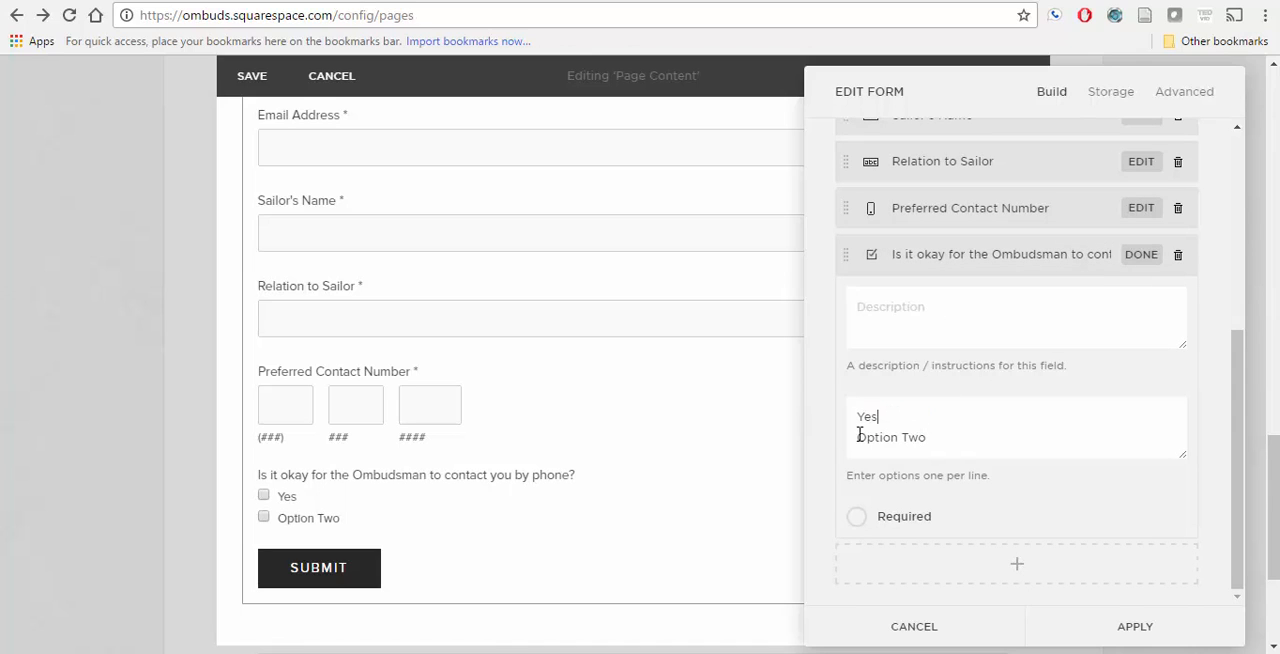
{"action": "left_click_drag", "start_coordinate": [946, 437], "coordinate": [846, 440]}
{"action": "type", "text": "No"}
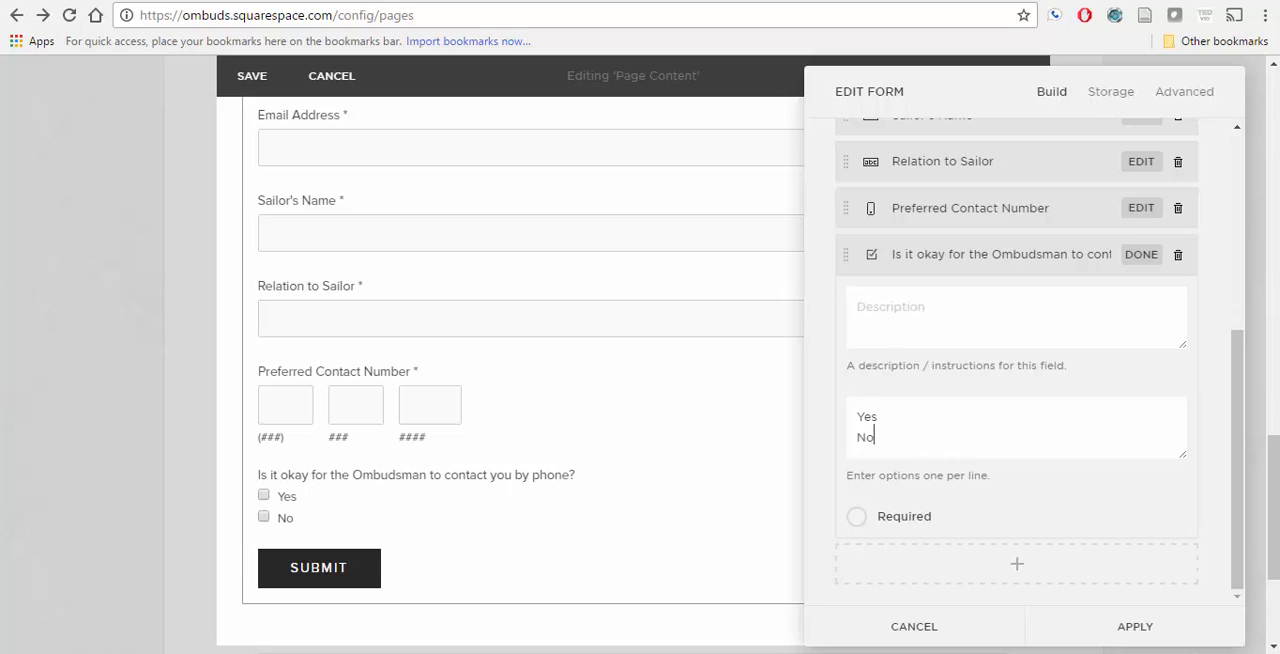
Step: Check the Notepad list and the live vfa213.com form, and paste Notepad's newsletter NOTE into the checkbox field's description
{"action": "key", "text": "alt+Tab"}
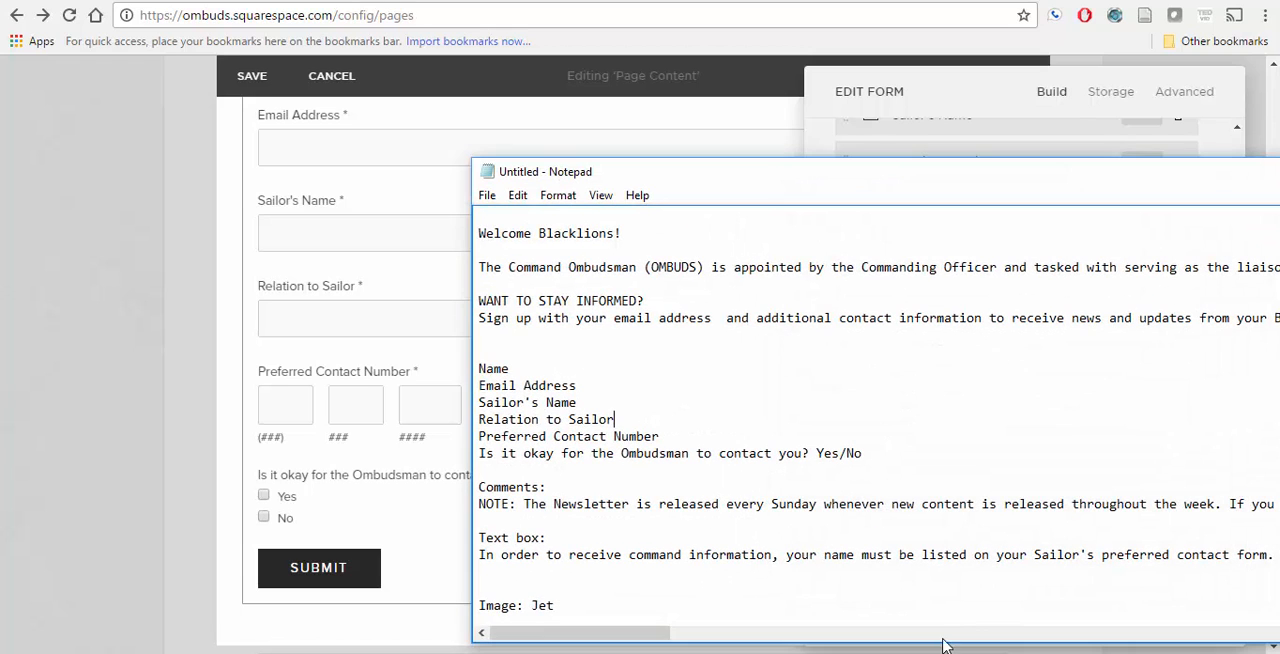
{"action": "left_click", "coordinate": [481, 496]}
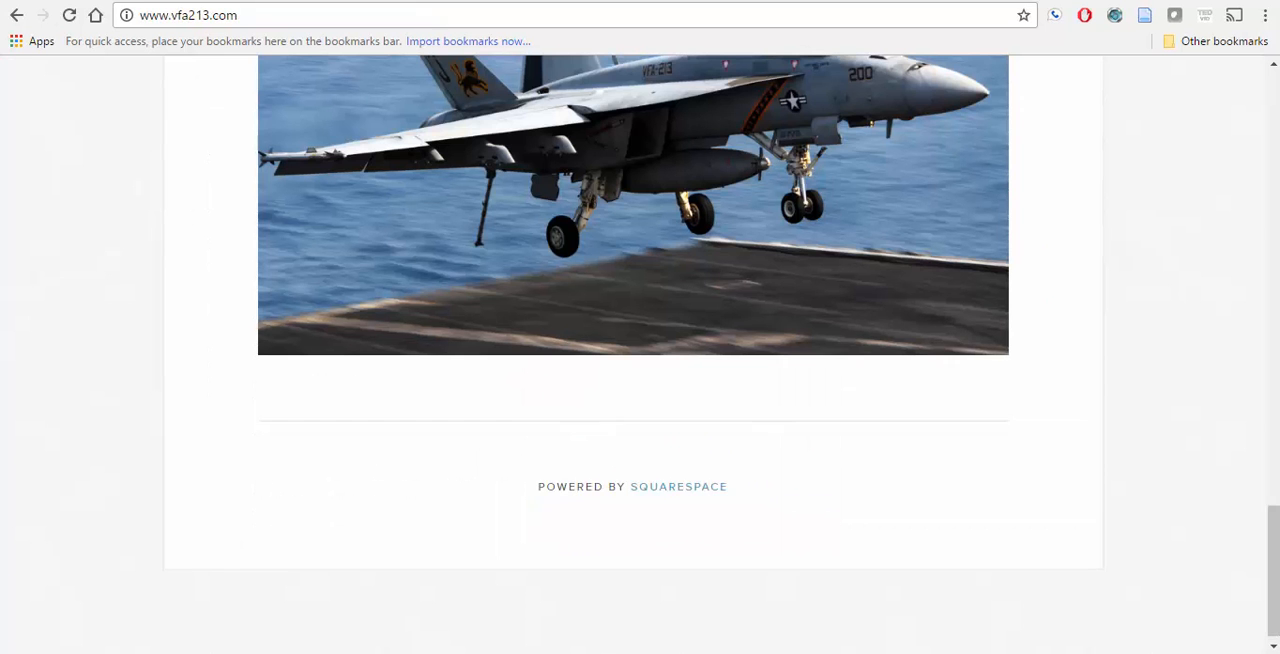
{"action": "scroll", "coordinate": [443, 333], "scroll_direction": "up", "scroll_amount": 7}
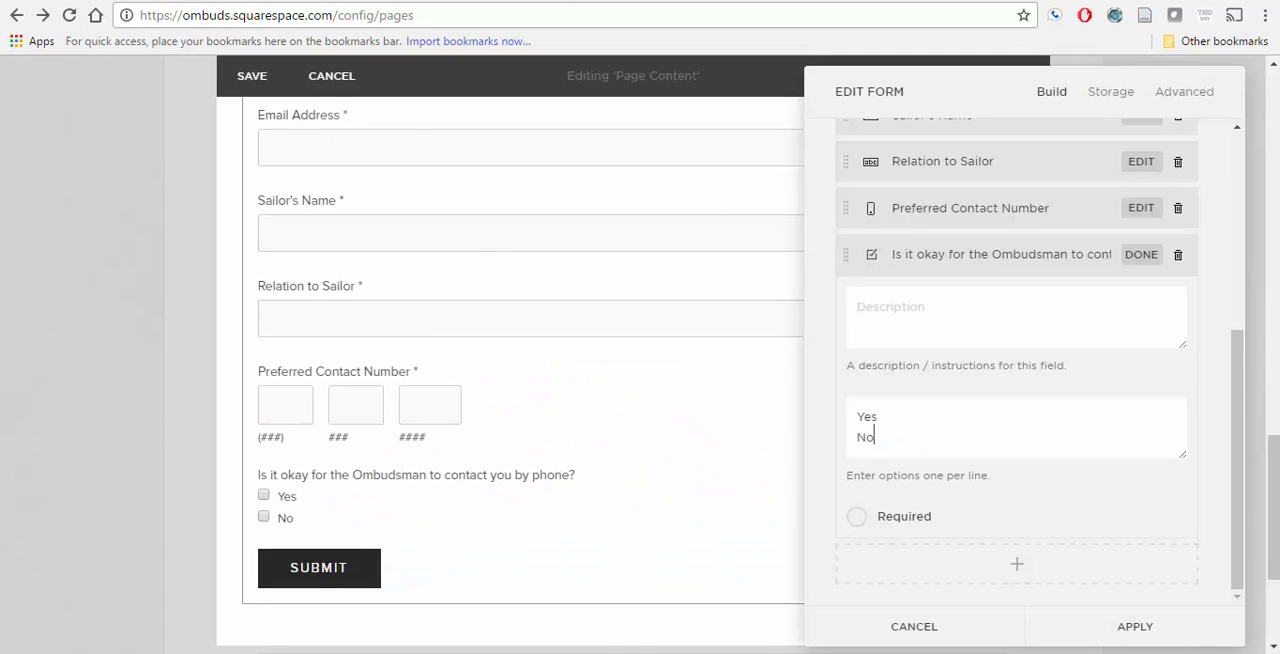
{"action": "key", "text": "alt+Tab"}
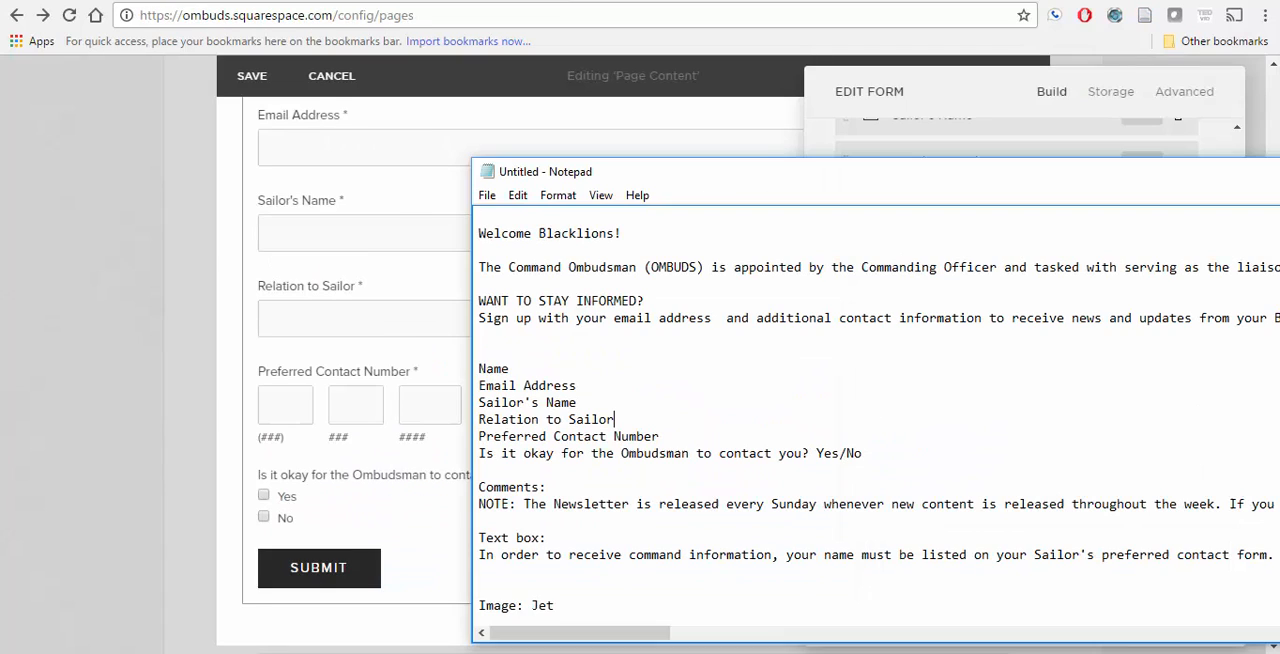
{"action": "left_click_drag", "start_coordinate": [480, 503], "coordinate": [1274, 520]}
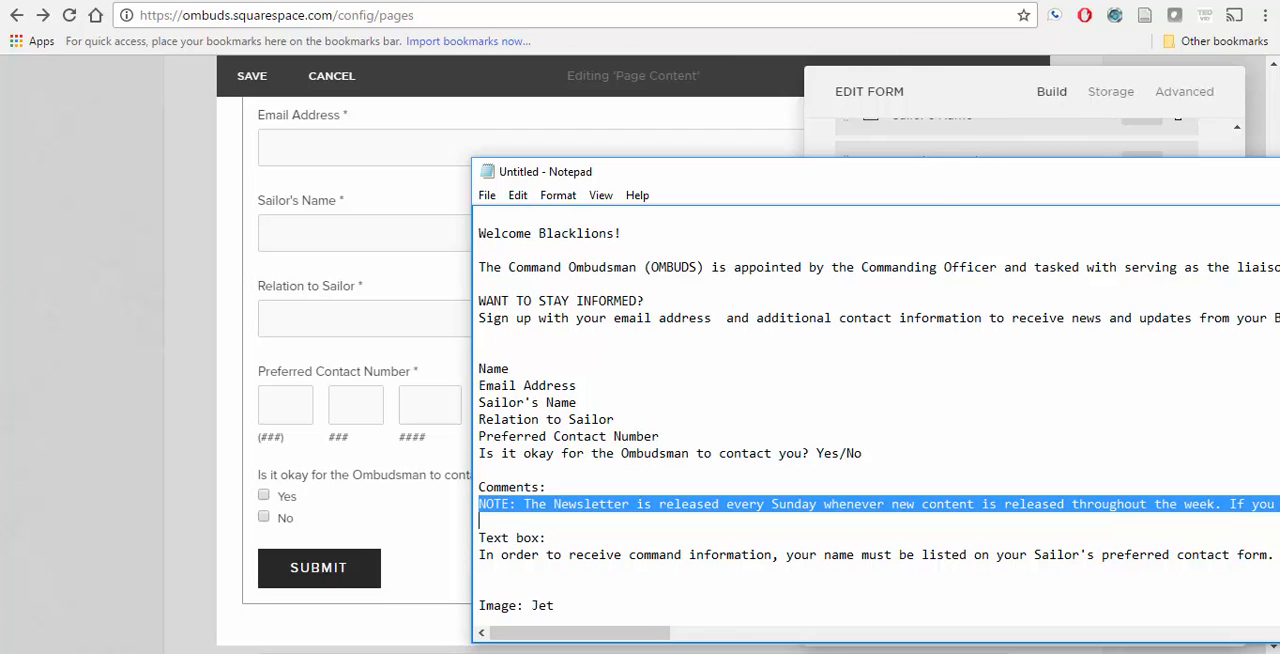
{"action": "key", "text": "alt+Tab"}
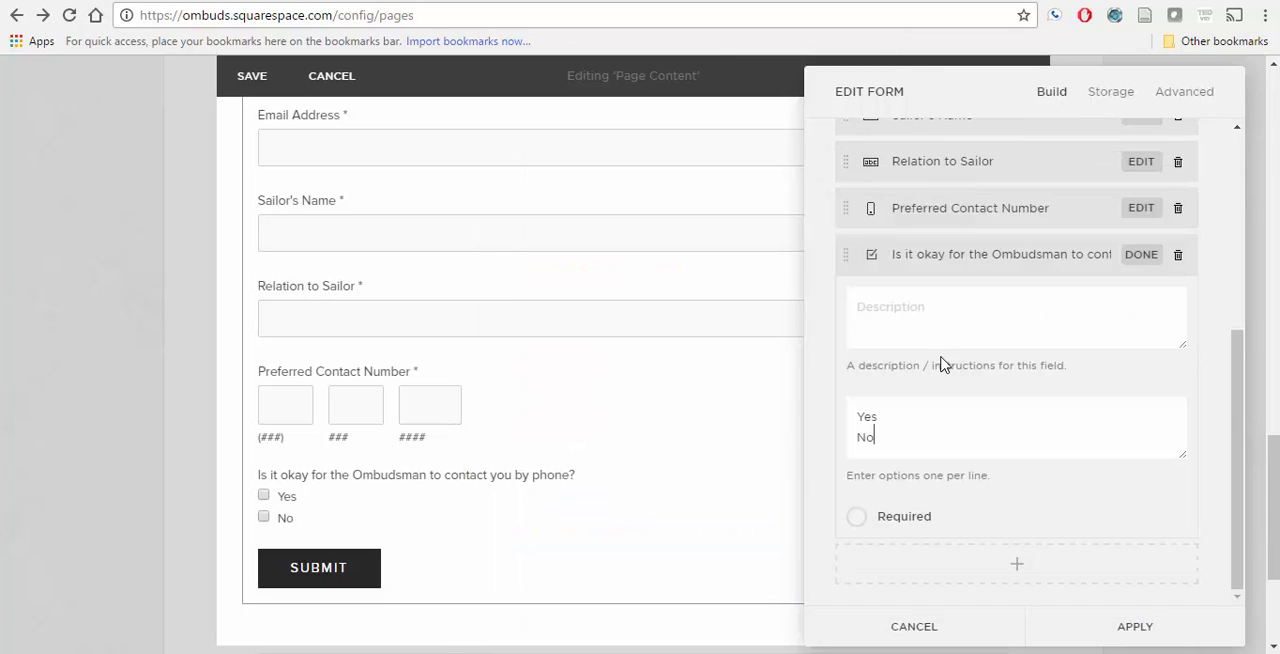
{"action": "left_click", "coordinate": [887, 320]}
{"action": "type", "text": "NOTE: The Newsletter is released every Sunday whenever new content is released throughout the week. If you have not received your newsletter, be sure to check your Spam folder."}
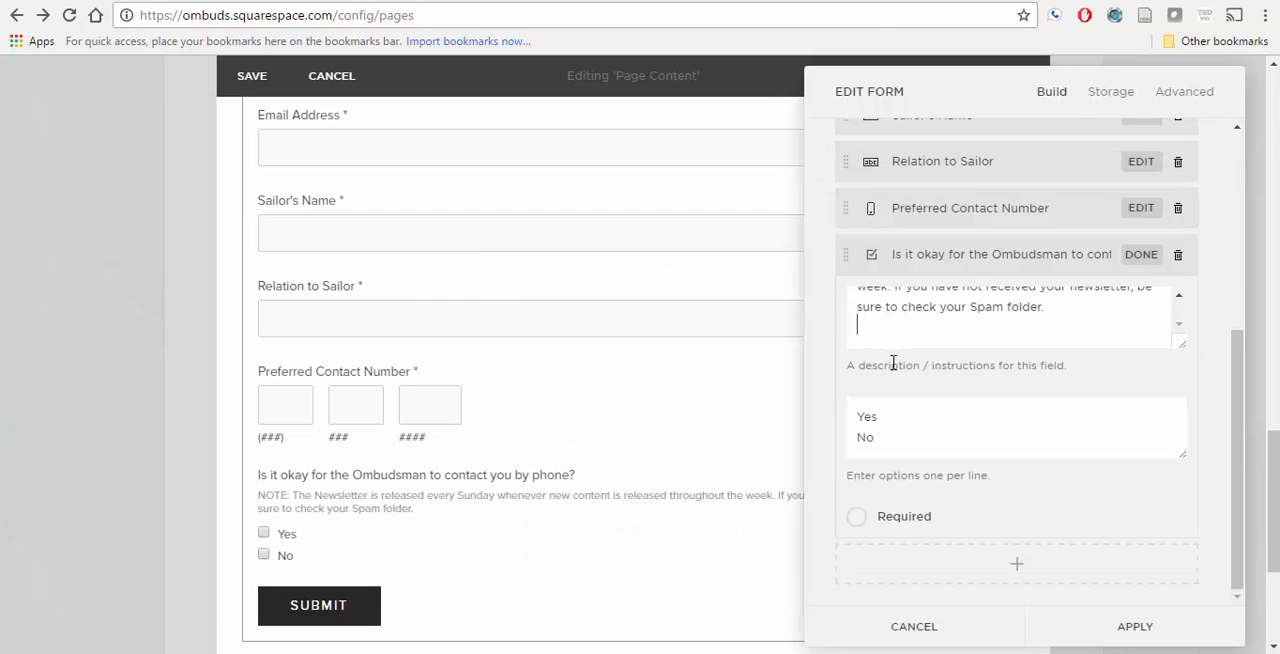
{"action": "scroll", "coordinate": [931, 362], "scroll_direction": "up", "scroll_amount": 3}
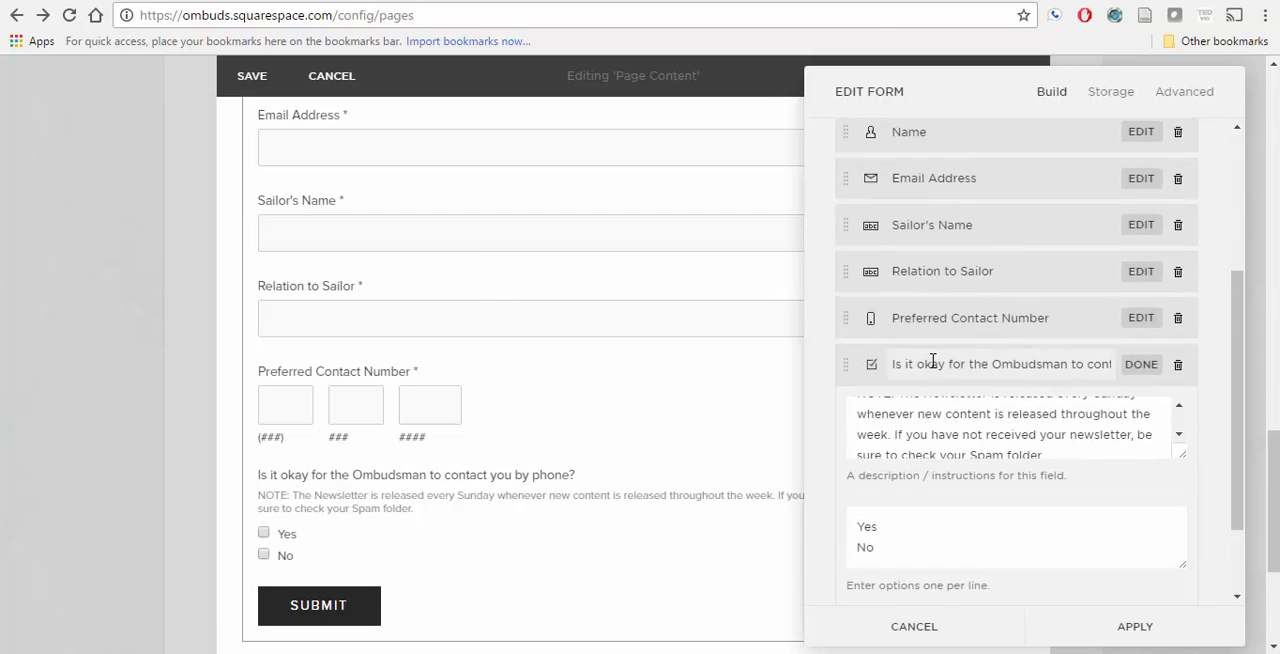
{"action": "scroll", "coordinate": [931, 362], "scroll_direction": "down", "scroll_amount": 2}
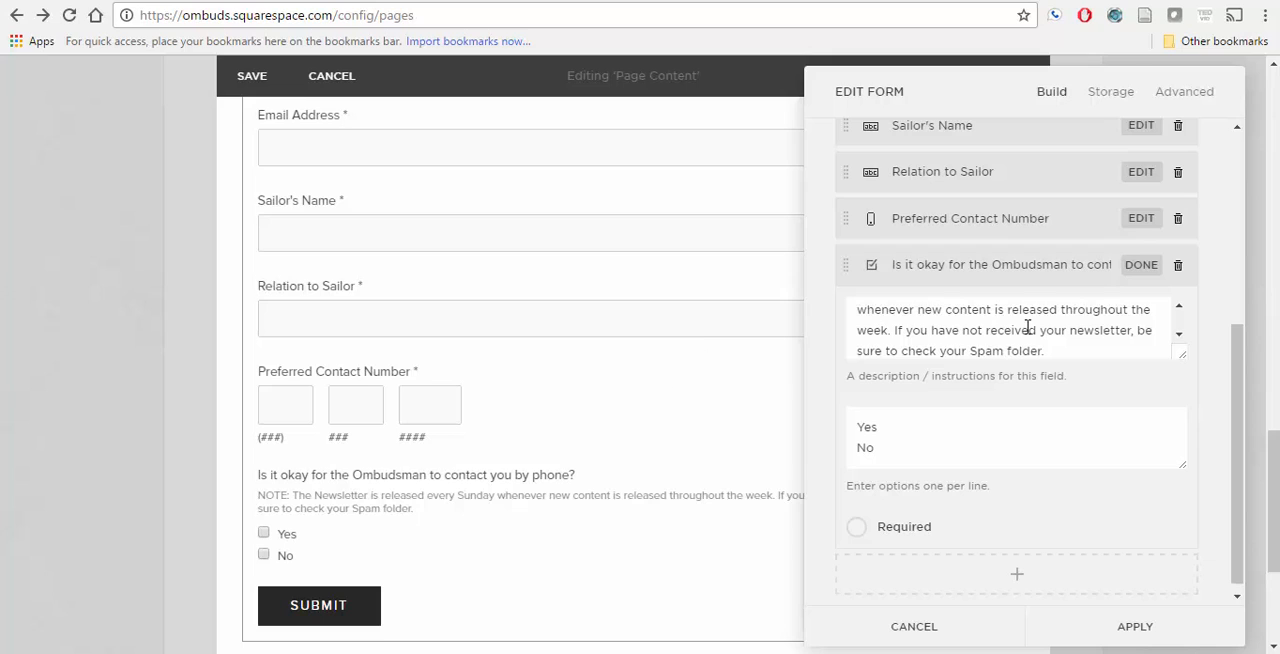
Step: Make the phone-contact checkbox field required, recheck the Notepad list and apply the form changes
{"action": "left_click", "coordinate": [864, 533]}
{"action": "key", "text": "alt+Tab"}
{"action": "key", "text": "alt+Tab"}
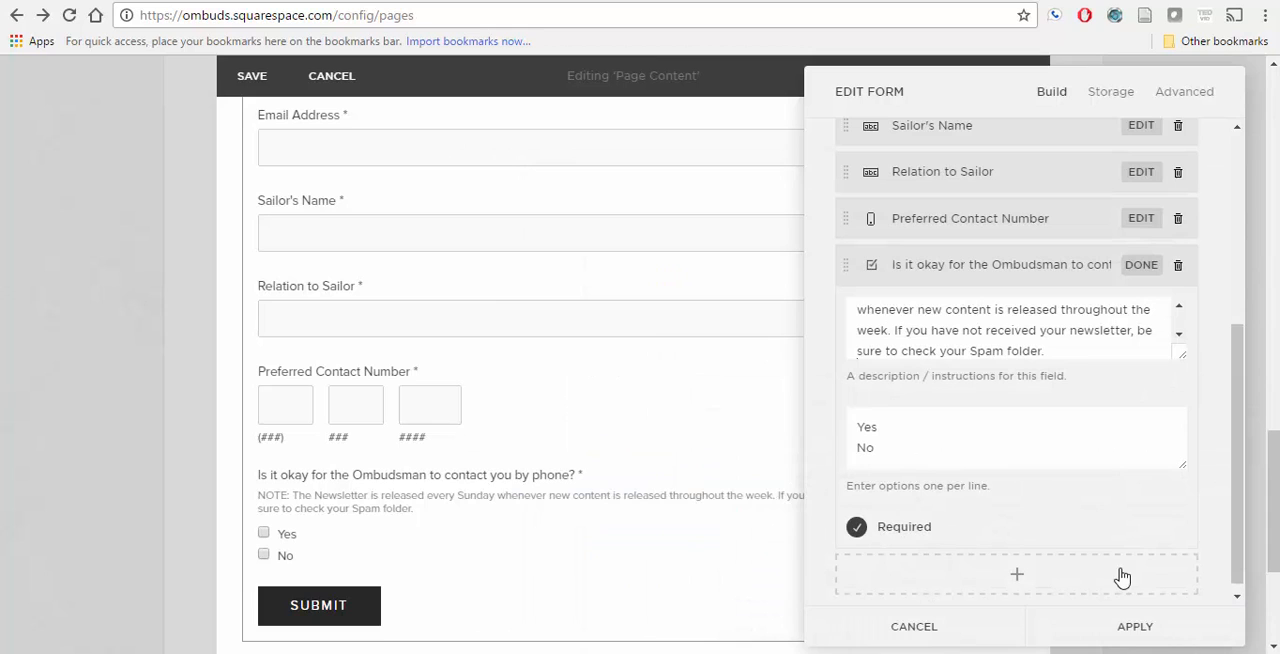
{"action": "left_click", "coordinate": [1133, 628]}
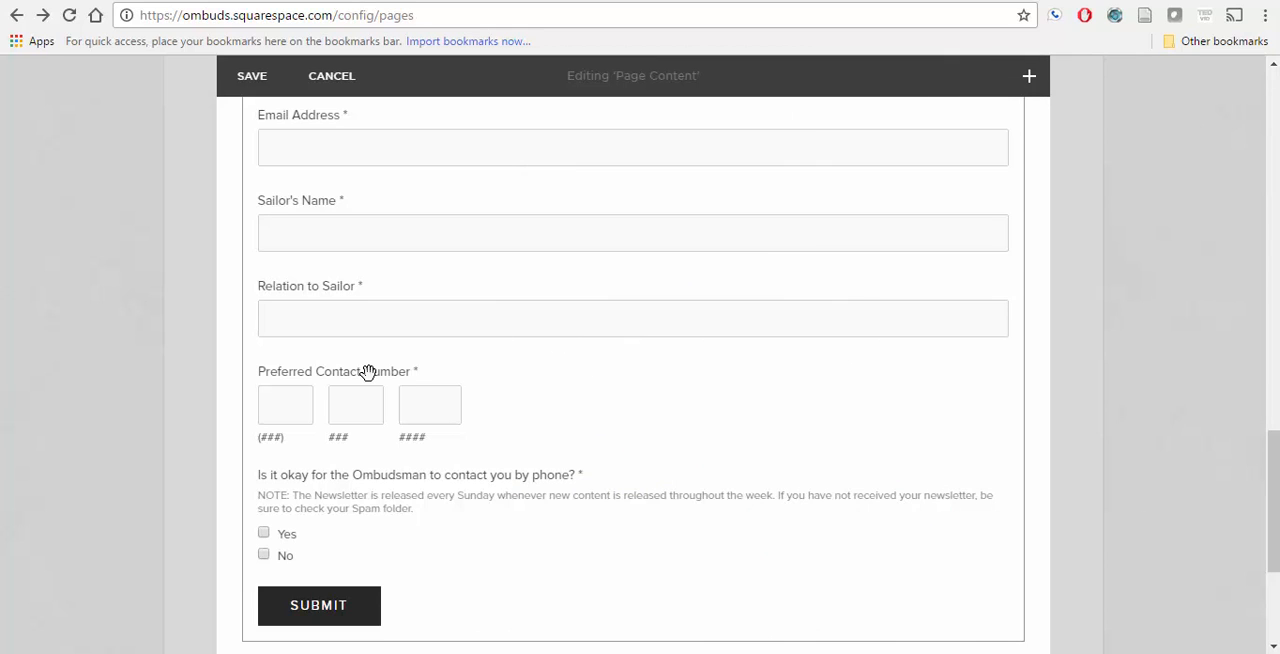
Step: Move the form block above the jet photo, directly below the "WANT TO STAY INFORMED?" text
{"action": "scroll", "coordinate": [366, 372], "scroll_direction": "down", "scroll_amount": 3}
{"action": "scroll", "coordinate": [366, 372], "scroll_direction": "up", "scroll_amount": 5}
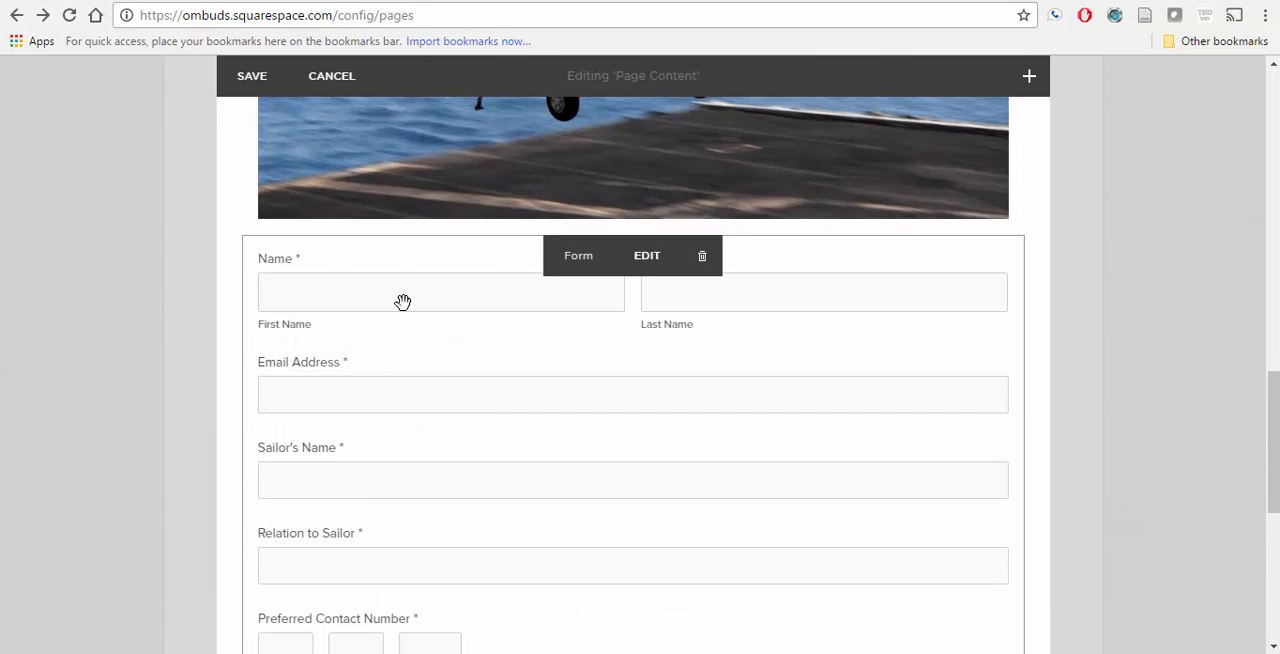
{"action": "left_click_drag", "start_coordinate": [495, 151], "coordinate": [517, 417]}
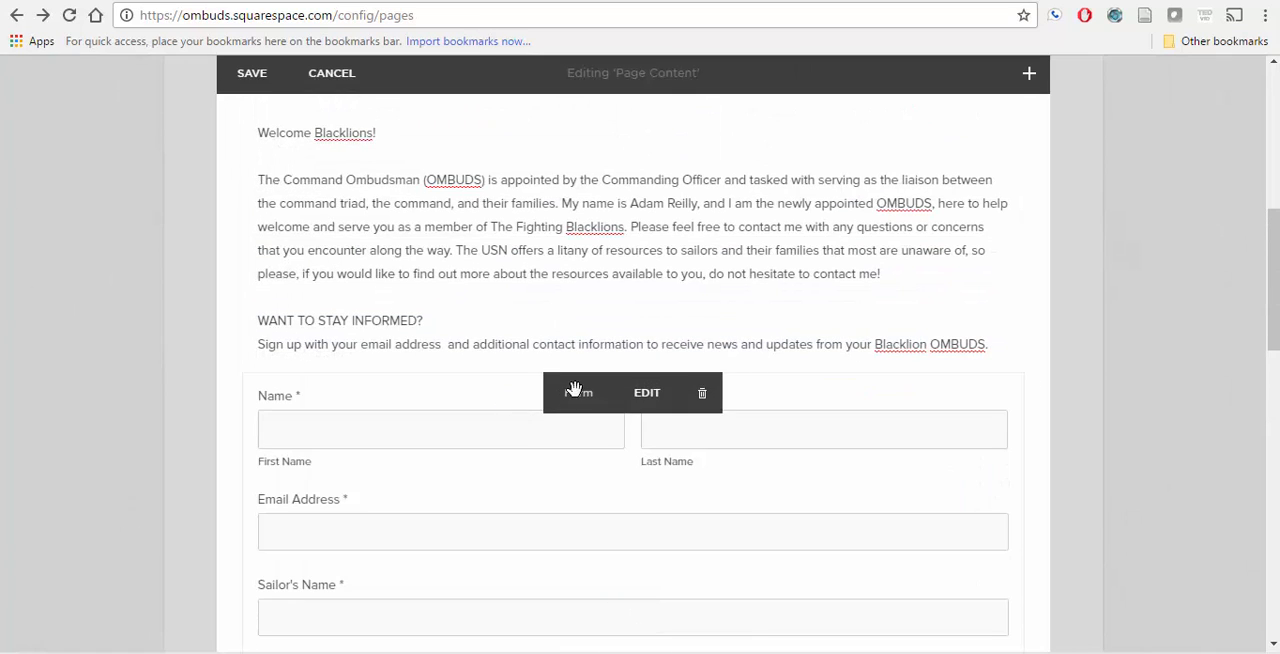
Step: Centre the "WANT TO STAY INFORMED?" line above the form by padding it with leading spaces
{"action": "scroll", "coordinate": [574, 389], "scroll_direction": "down", "scroll_amount": 3}
{"action": "scroll", "coordinate": [574, 389], "scroll_direction": "up", "scroll_amount": 2}
{"action": "left_click", "coordinate": [262, 222]}
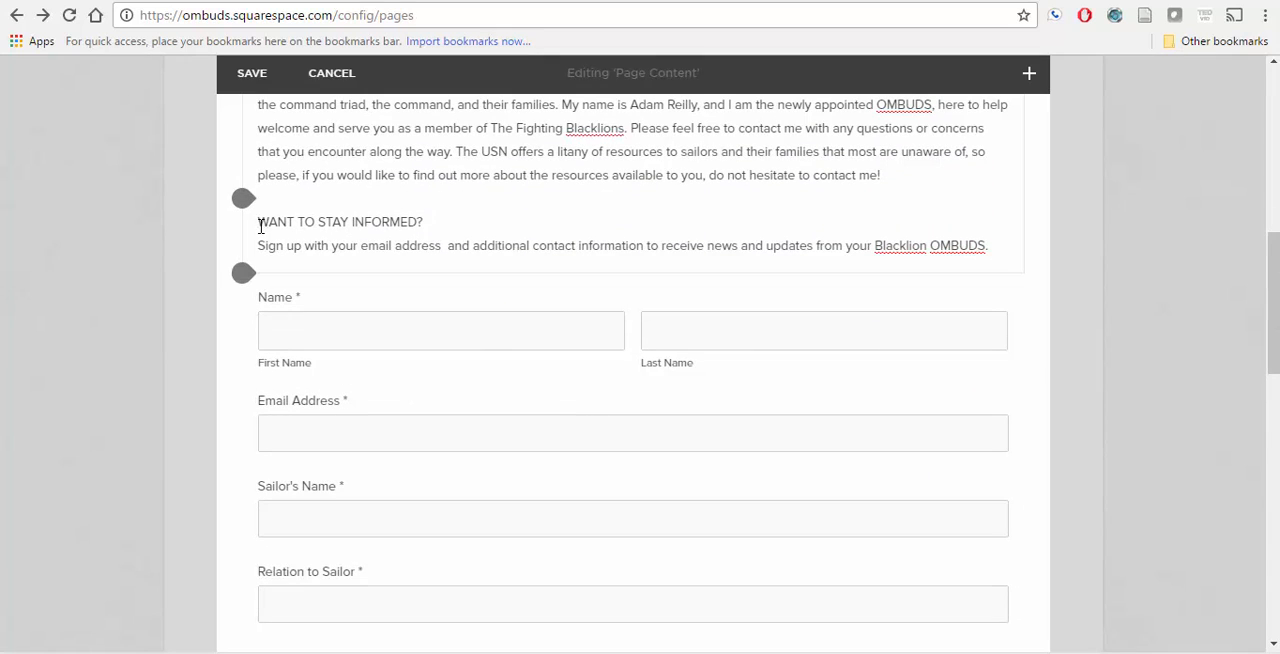
{"action": "key", "text": "Tab"}
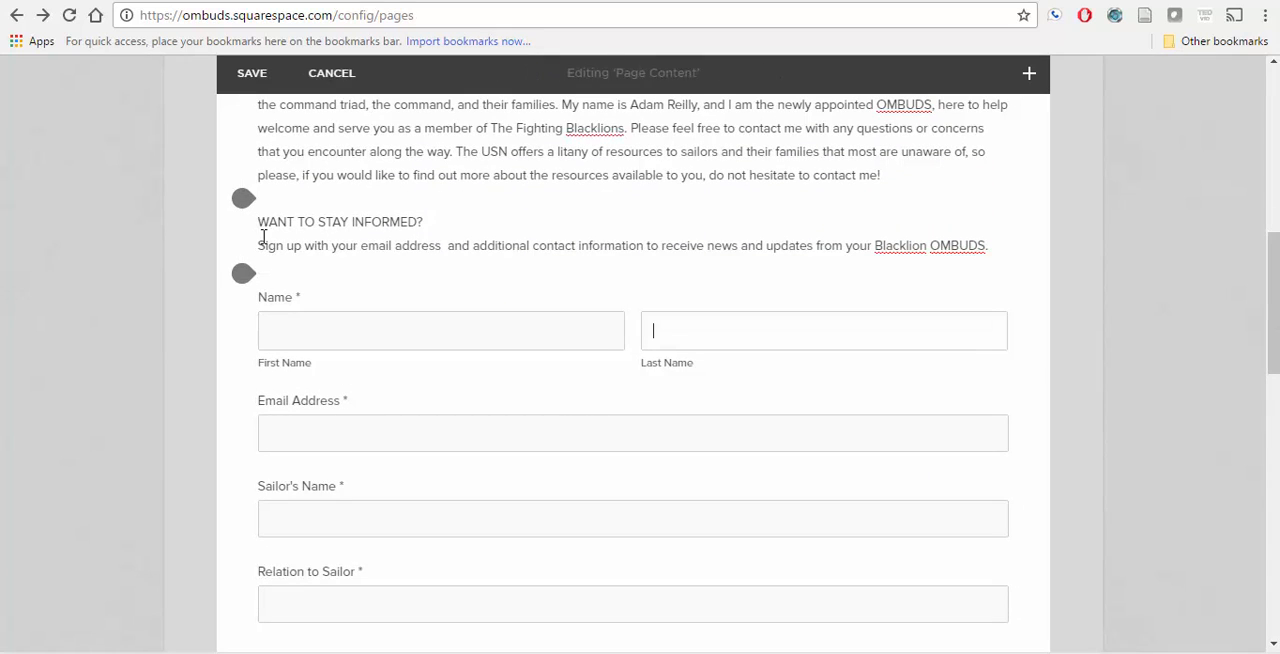
{"action": "left_click", "coordinate": [263, 223]}
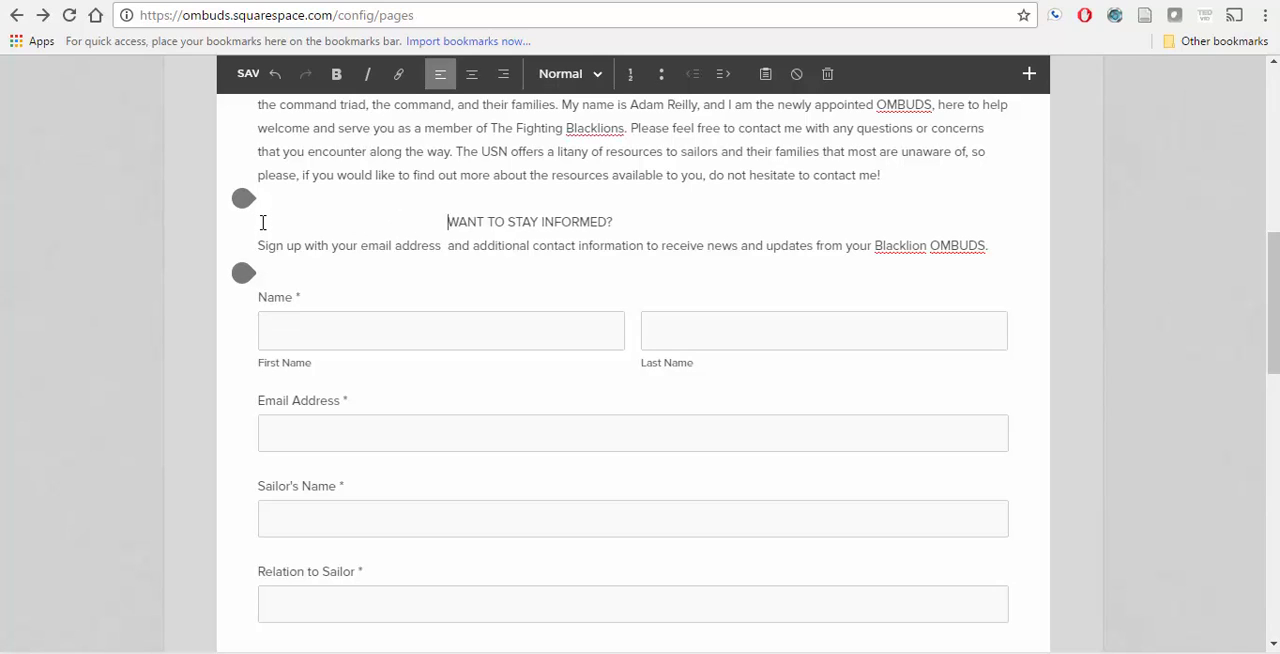
{"action": "key", "text": "BackSpace"}
{"action": "key", "text": "BackSpace"}
{"action": "key", "text": "BackSpace"}
{"action": "key", "text": "BackSpace"}
{"action": "key", "text": "BackSpace"}
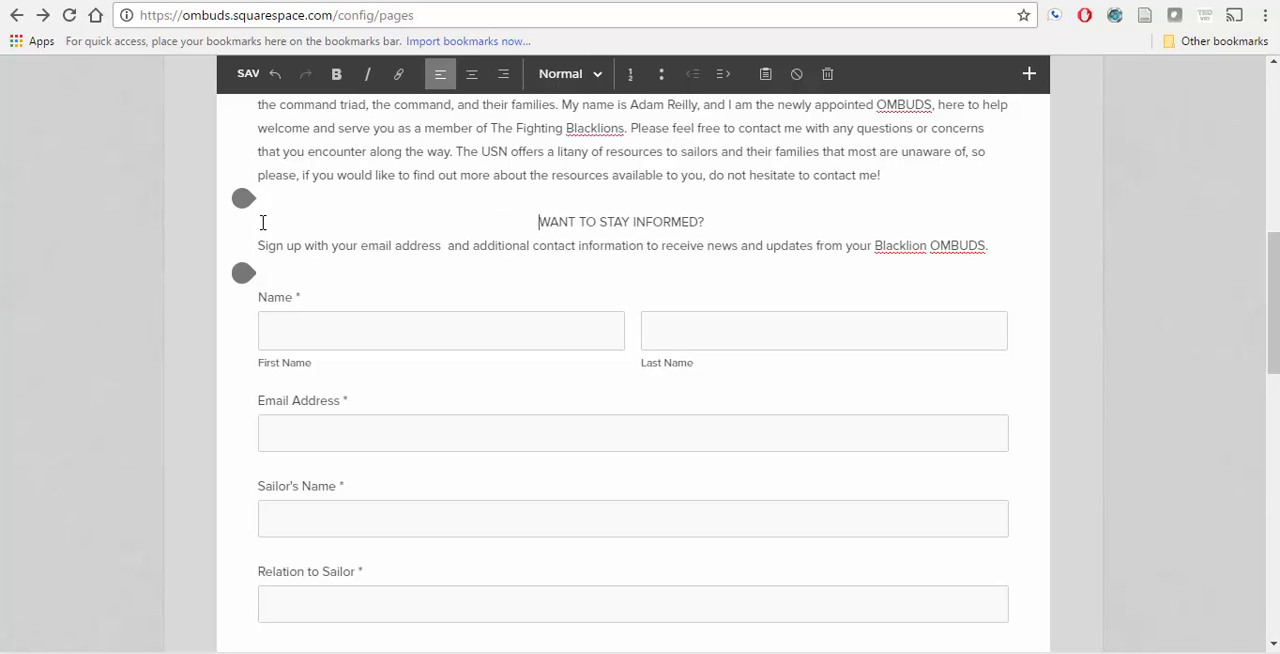
Step: Set the "WANT TO STAY INFORMED?" line to Heading 1 and re-centre it by removing surplus leading spaces
{"action": "left_click_drag", "start_coordinate": [519, 224], "coordinate": [715, 221]}
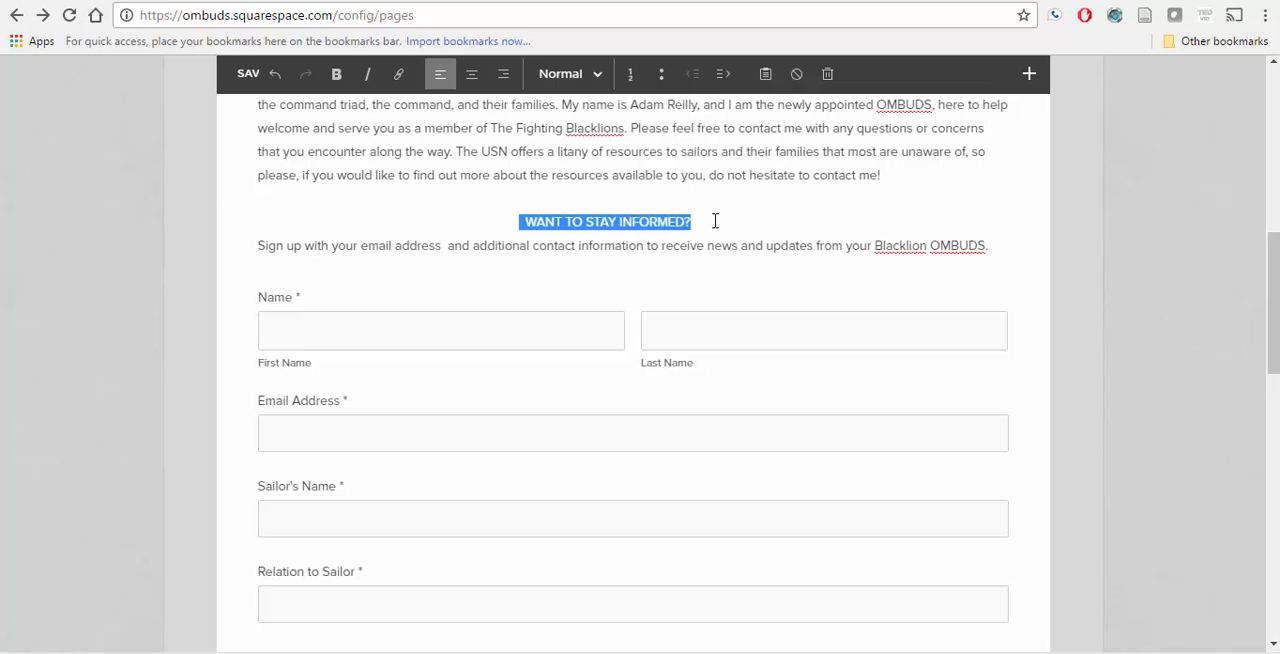
{"action": "left_click", "coordinate": [562, 76]}
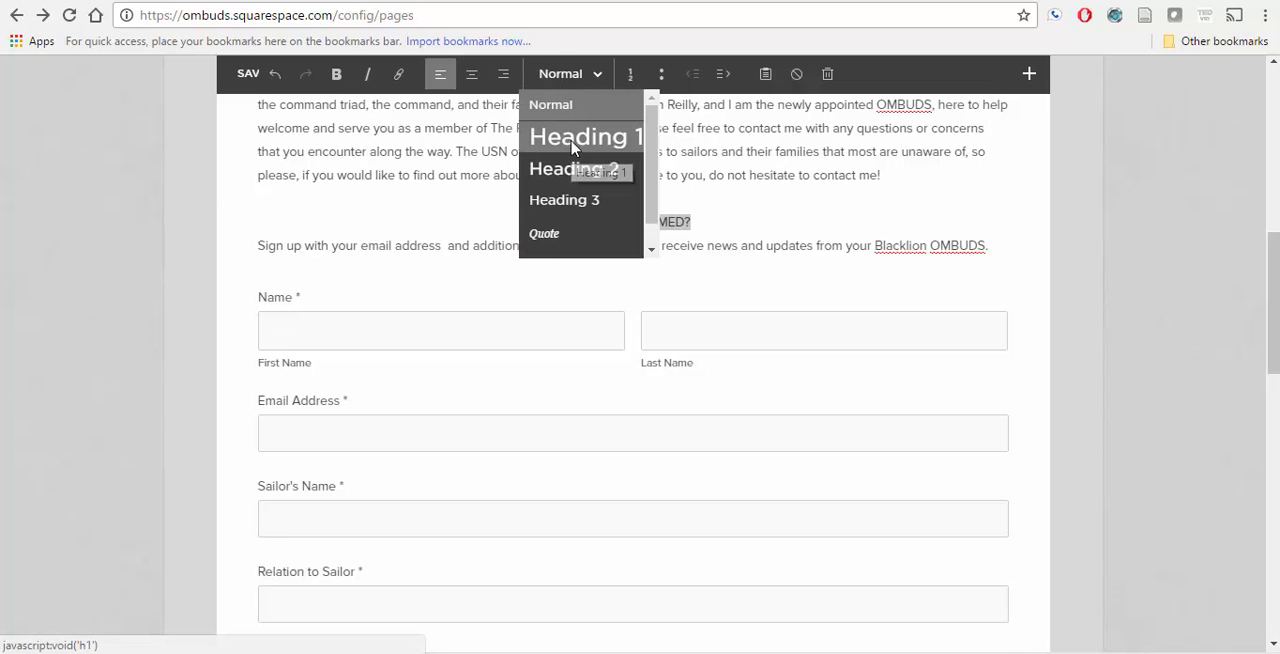
{"action": "left_click", "coordinate": [573, 142]}
{"action": "left_click", "coordinate": [735, 217]}
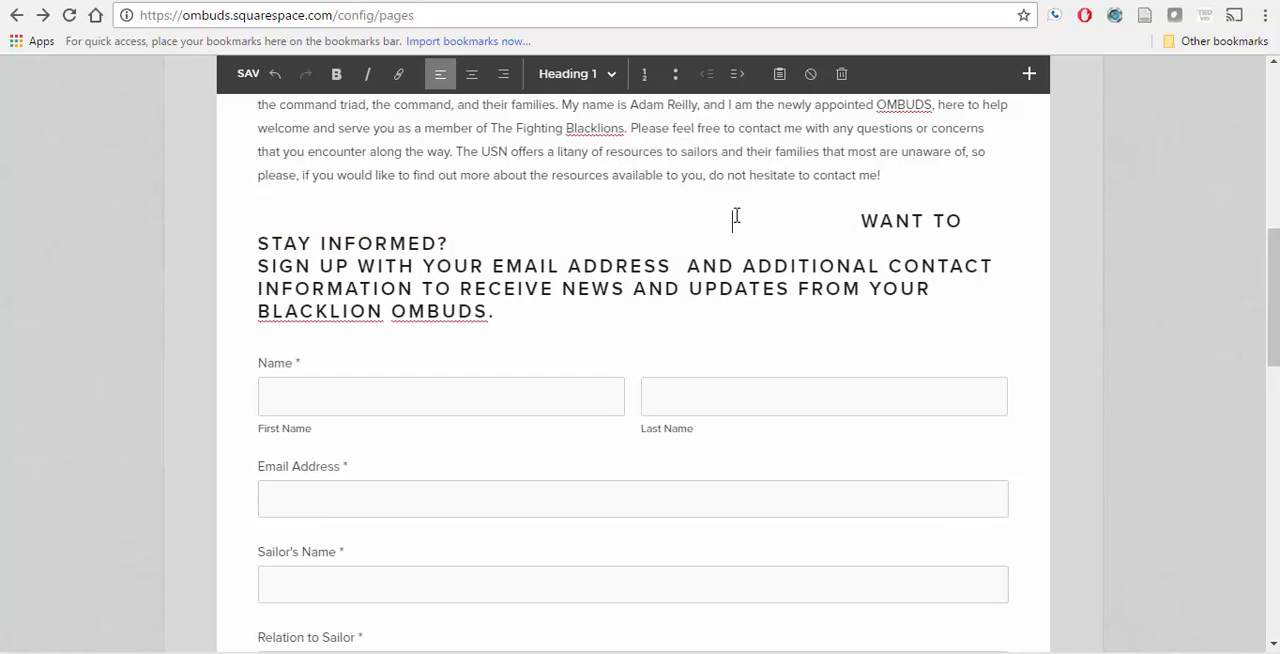
{"action": "key", "text": "BackSpace"}
{"action": "key", "text": "BackSpace"}
{"action": "key", "text": "BackSpace"}
{"action": "key", "text": "BackSpace"}
{"action": "key", "text": "BackSpace"}
{"action": "key", "text": "BackSpace"}
{"action": "key", "text": "BackSpace"}
{"action": "key", "text": "BackSpace"}
{"action": "key", "text": "BackSpace"}
{"action": "key", "text": "BackSpace"}
{"action": "key", "text": "BackSpace"}
{"action": "key", "text": "BackSpace"}
{"action": "key", "text": "BackSpace"}
{"action": "key", "text": "BackSpace"}
{"action": "key", "text": "BackSpace"}
{"action": "key", "text": "BackSpace"}
{"action": "key", "text": "BackSpace"}
{"action": "key", "text": "BackSpace"}
{"action": "key", "text": "BackSpace"}
{"action": "key", "text": "BackSpace"}
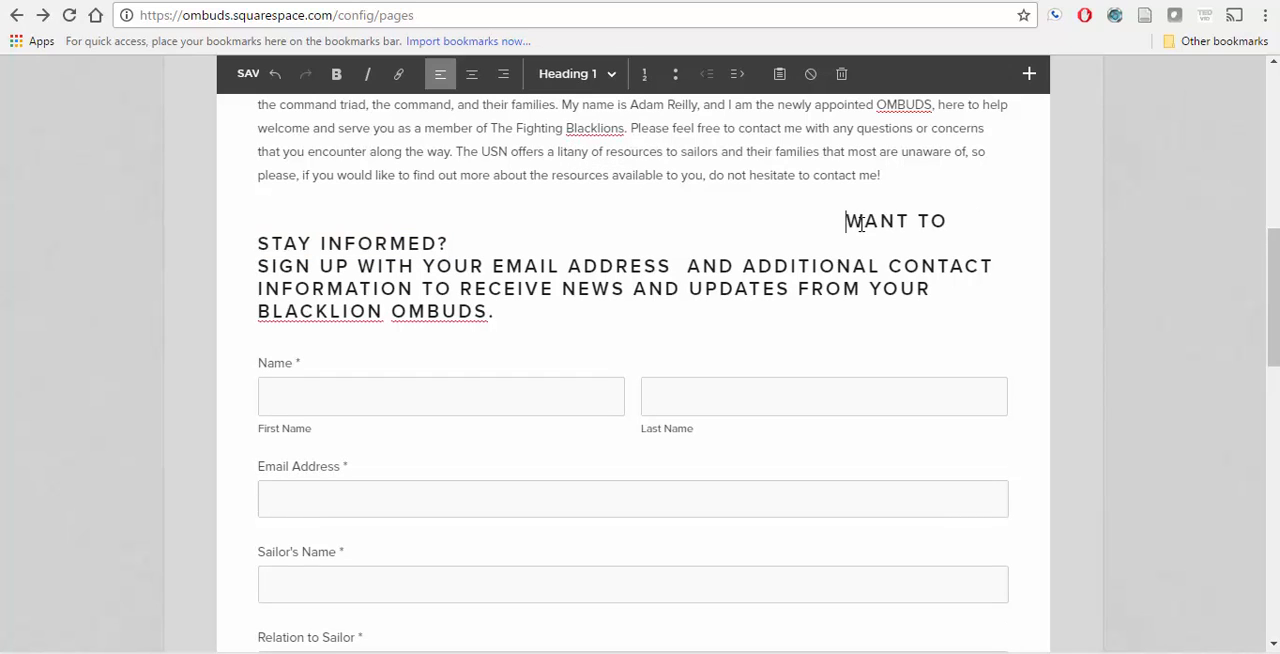
{"action": "key", "text": "BackSpace"}
{"action": "key", "text": "BackSpace"}
{"action": "key", "text": "BackSpace"}
{"action": "key", "text": "BackSpace"}
{"action": "key", "text": "BackSpace"}
{"action": "key", "text": "BackSpace"}
{"action": "key", "text": "BackSpace"}
{"action": "key", "text": "BackSpace"}
{"action": "key", "text": "BackSpace"}
{"action": "key", "text": "BackSpace"}
{"action": "key", "text": "BackSpace"}
{"action": "key", "text": "BackSpace"}
{"action": "key", "text": "BackSpace"}
{"action": "key", "text": "BackSpace"}
{"action": "key", "text": "BackSpace"}
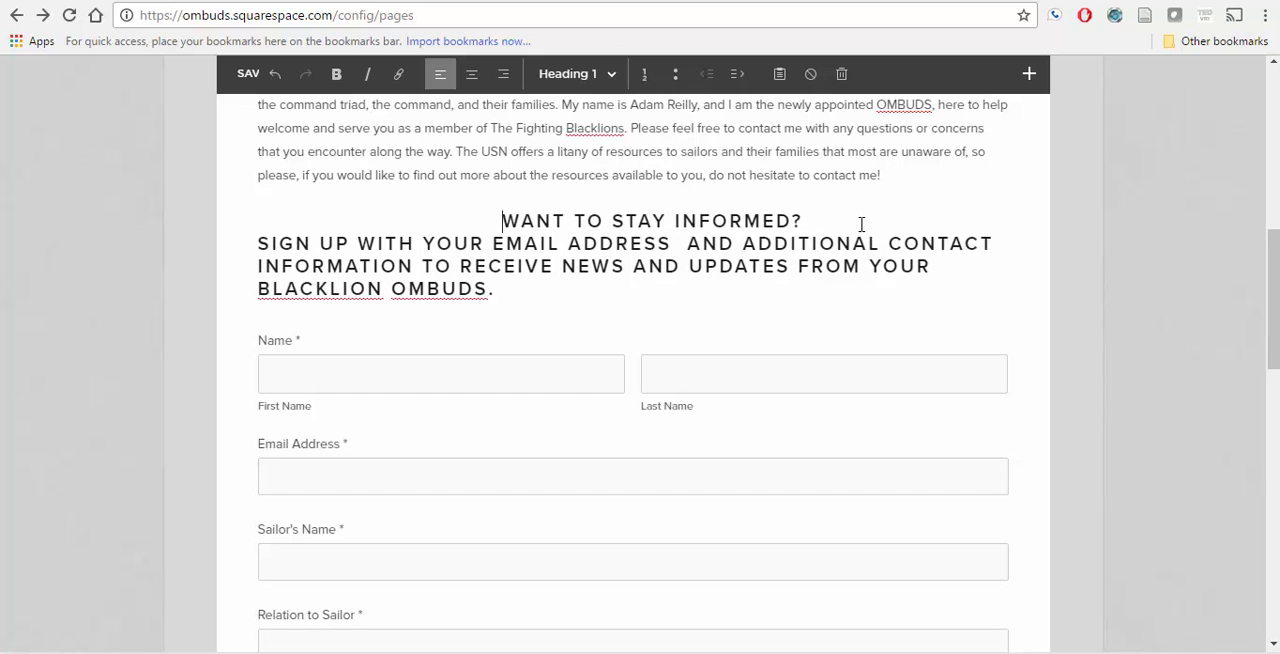
Step: Set the sign-up sentence to Heading 2 and re-centre the "WANT TO STAY INFORMED?" line with leading spaces
{"action": "left_click_drag", "start_coordinate": [534, 289], "coordinate": [213, 245]}
{"action": "left_click", "coordinate": [566, 76]}
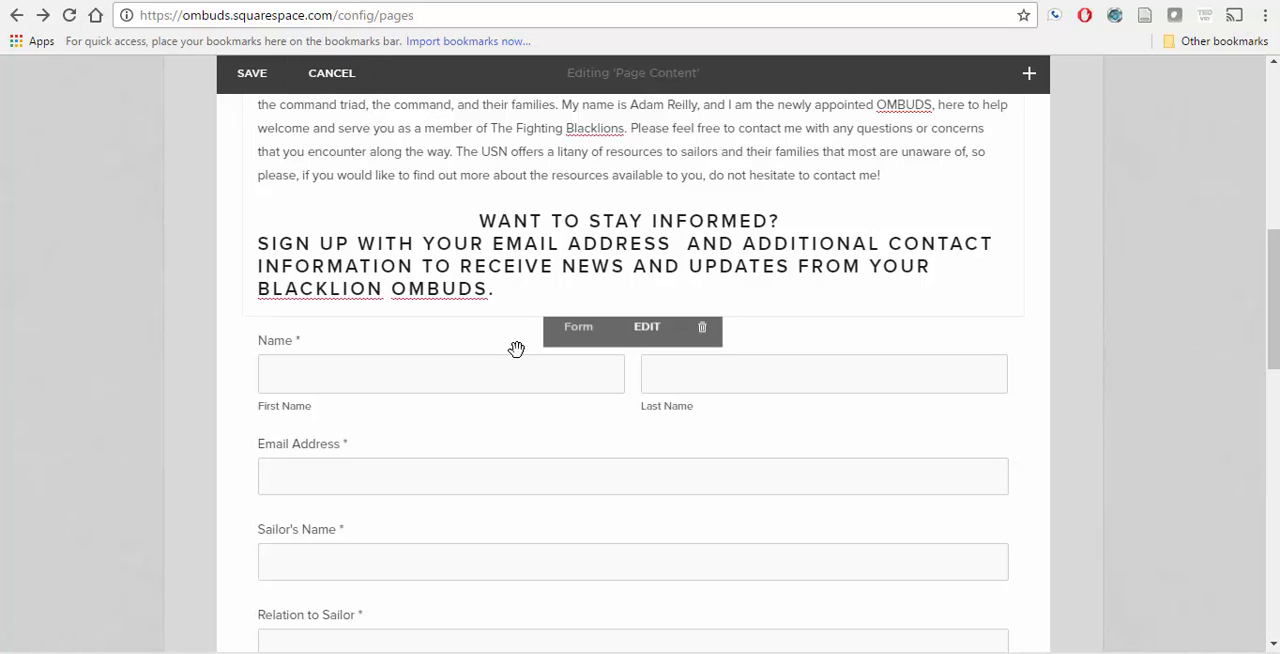
{"action": "left_click_drag", "start_coordinate": [500, 291], "coordinate": [252, 240]}
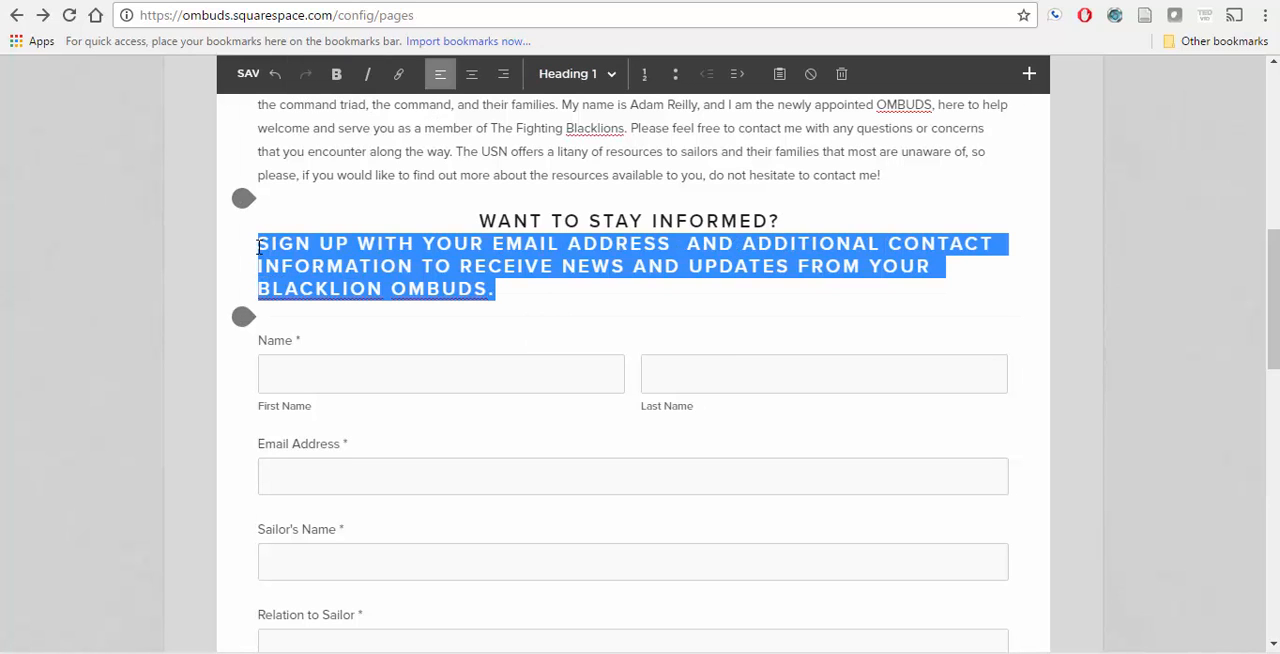
{"action": "left_click", "coordinate": [608, 76]}
{"action": "left_click", "coordinate": [601, 172]}
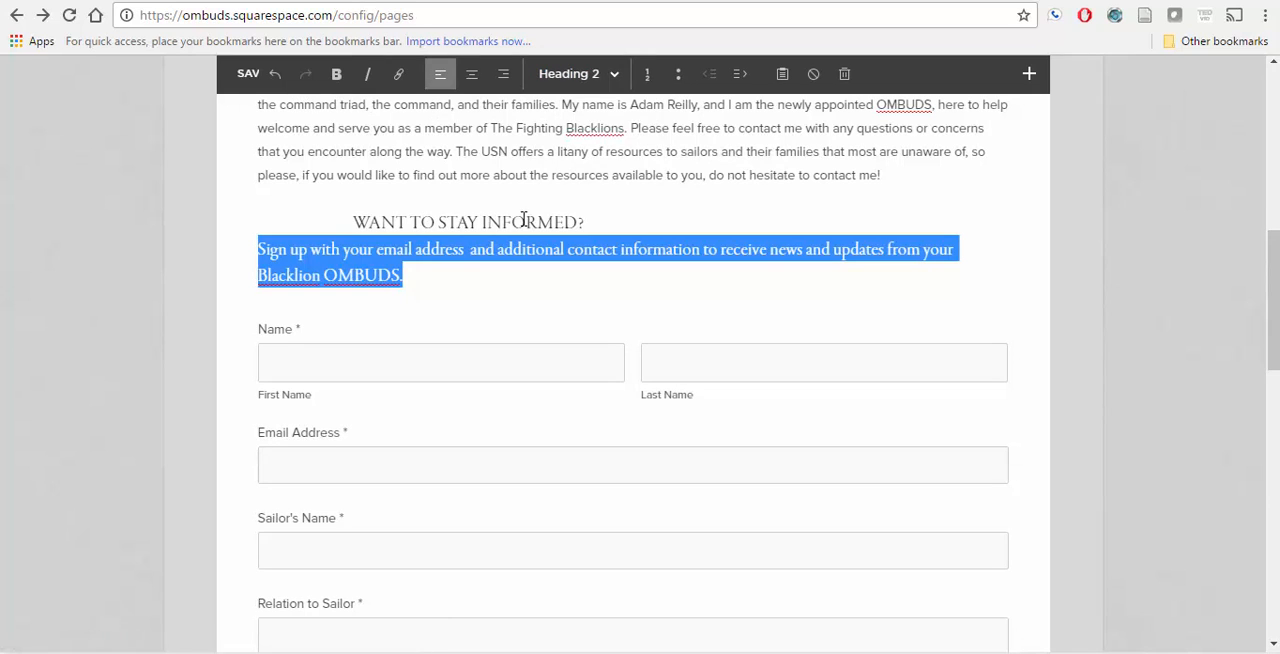
{"action": "left_click", "coordinate": [351, 228]}
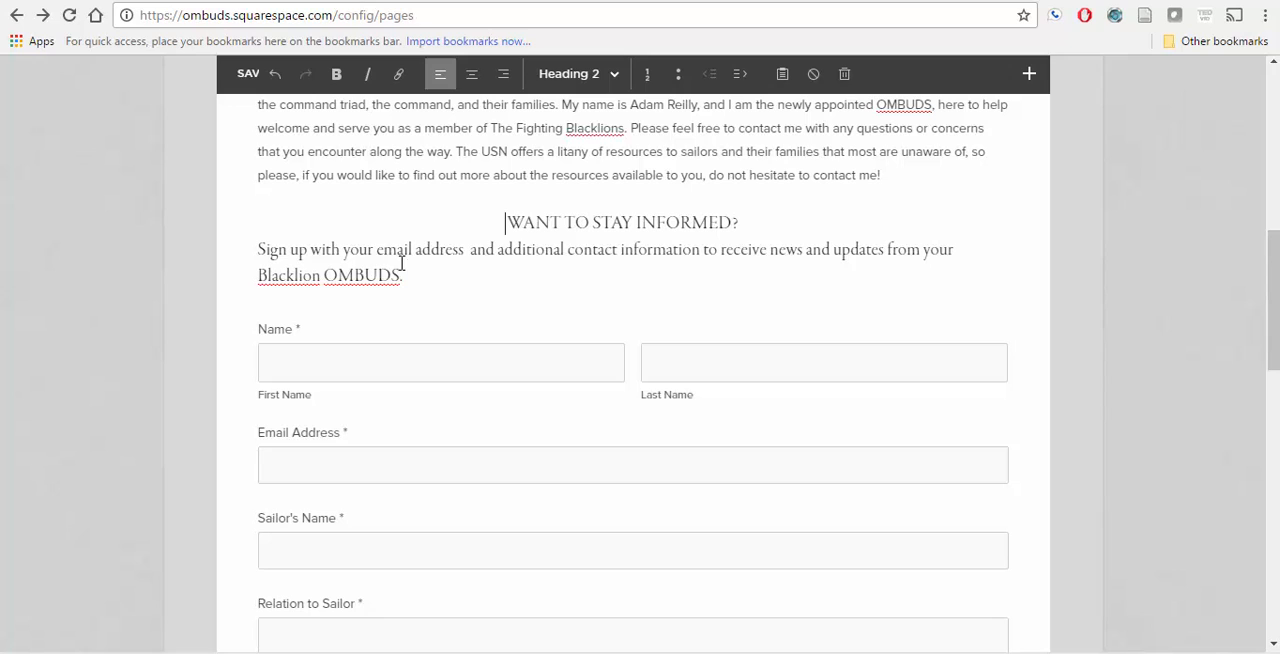
Step: Try indenting the sign-up sentence and padding its "Blacklion OMBUDS." line with leading spaces
{"action": "left_click_drag", "start_coordinate": [408, 274], "coordinate": [258, 250]}
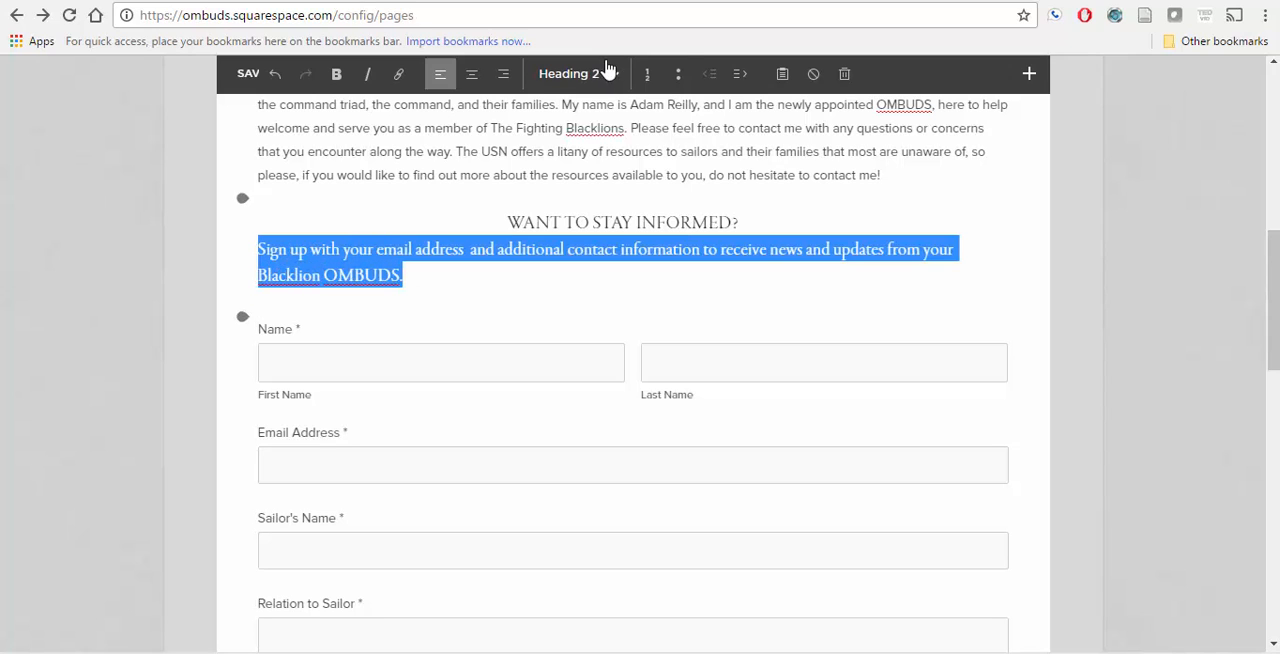
{"action": "left_click", "coordinate": [741, 80]}
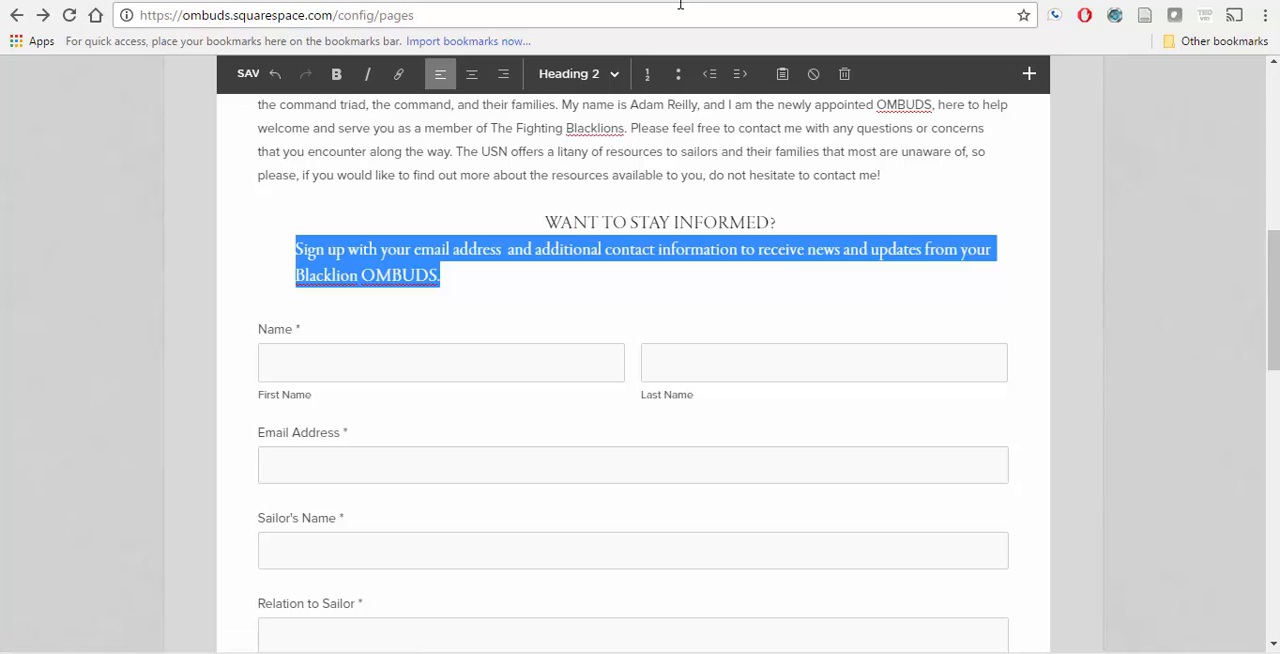
{"action": "left_click", "coordinate": [709, 75]}
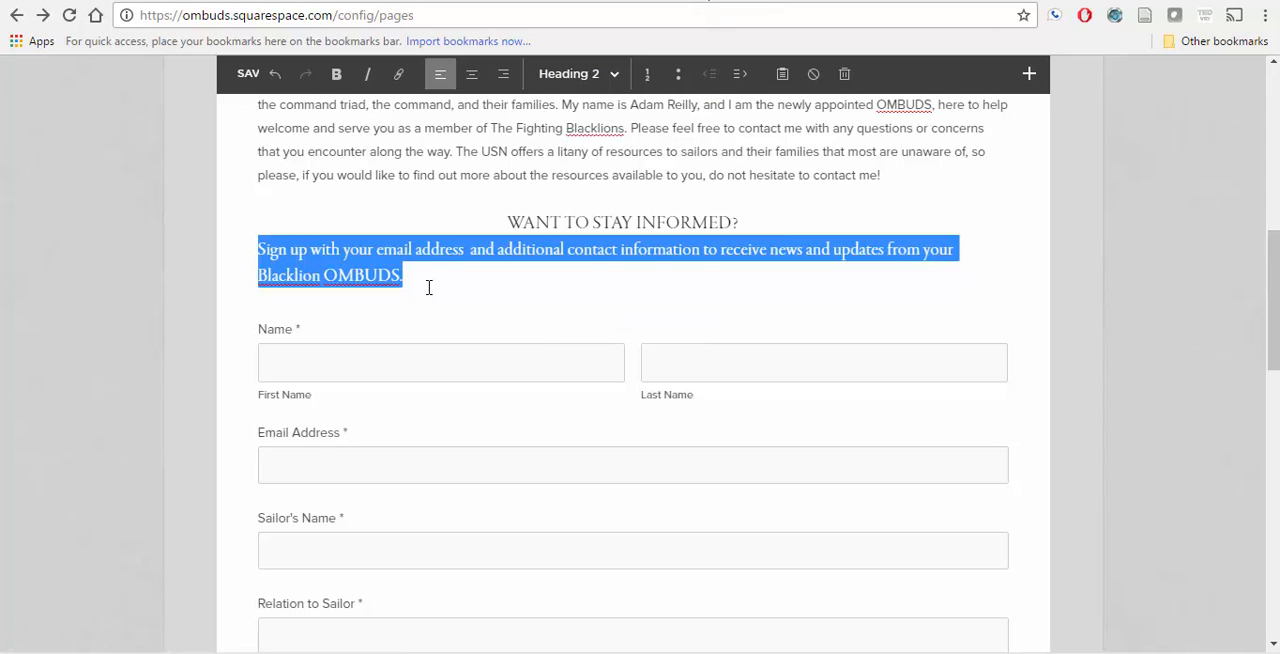
{"action": "left_click", "coordinate": [337, 276]}
{"action": "left_click", "coordinate": [259, 276]}
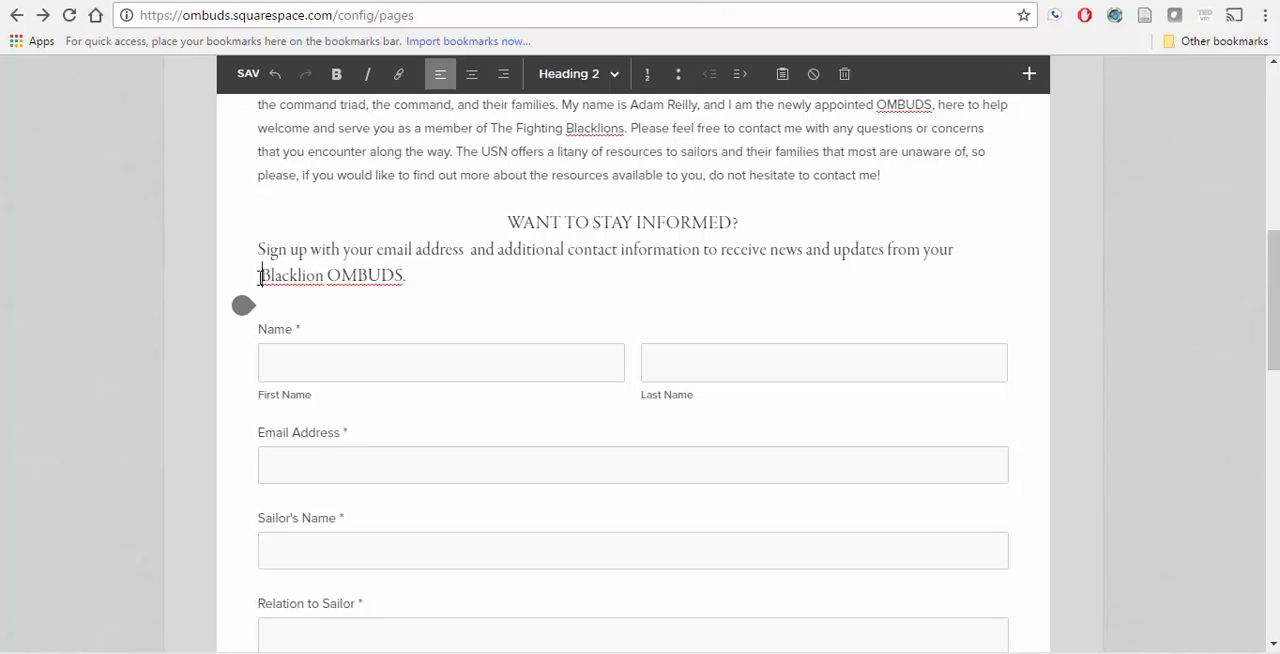
{"action": "left_click", "coordinate": [462, 270]}
{"action": "key", "text": "BackSpace"}
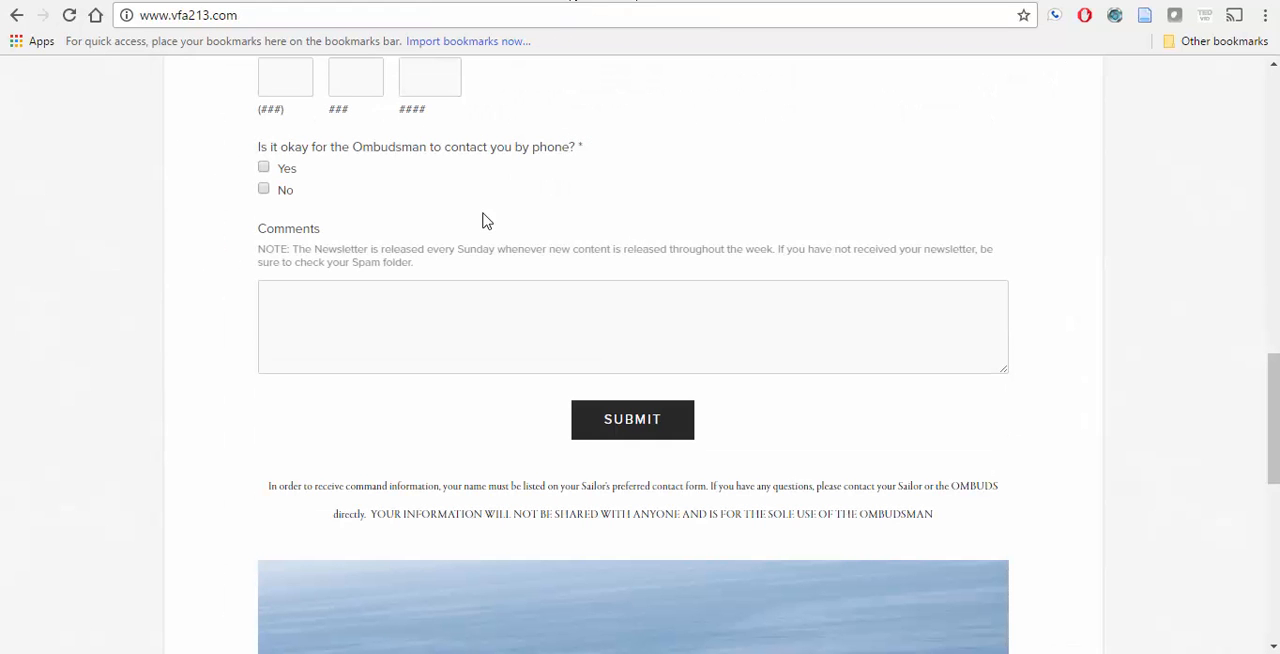
Step: Check the sign-up text on the live vfa213.com page, and try Heading 3 on the "WANT TO STAY INFORMED?" and sign-up lines
{"action": "scroll", "coordinate": [484, 224], "scroll_direction": "up", "scroll_amount": 2}
{"action": "scroll", "coordinate": [484, 222], "scroll_direction": "down", "scroll_amount": 6}
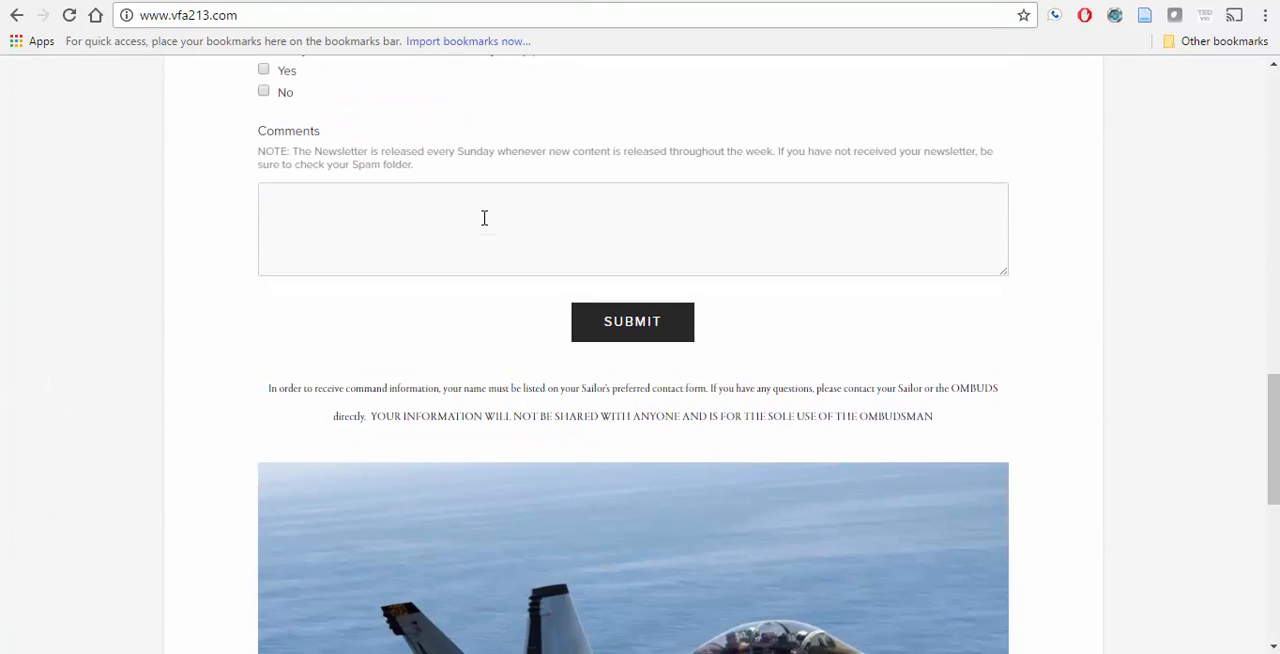
{"action": "scroll", "coordinate": [484, 220], "scroll_direction": "up", "scroll_amount": 9}
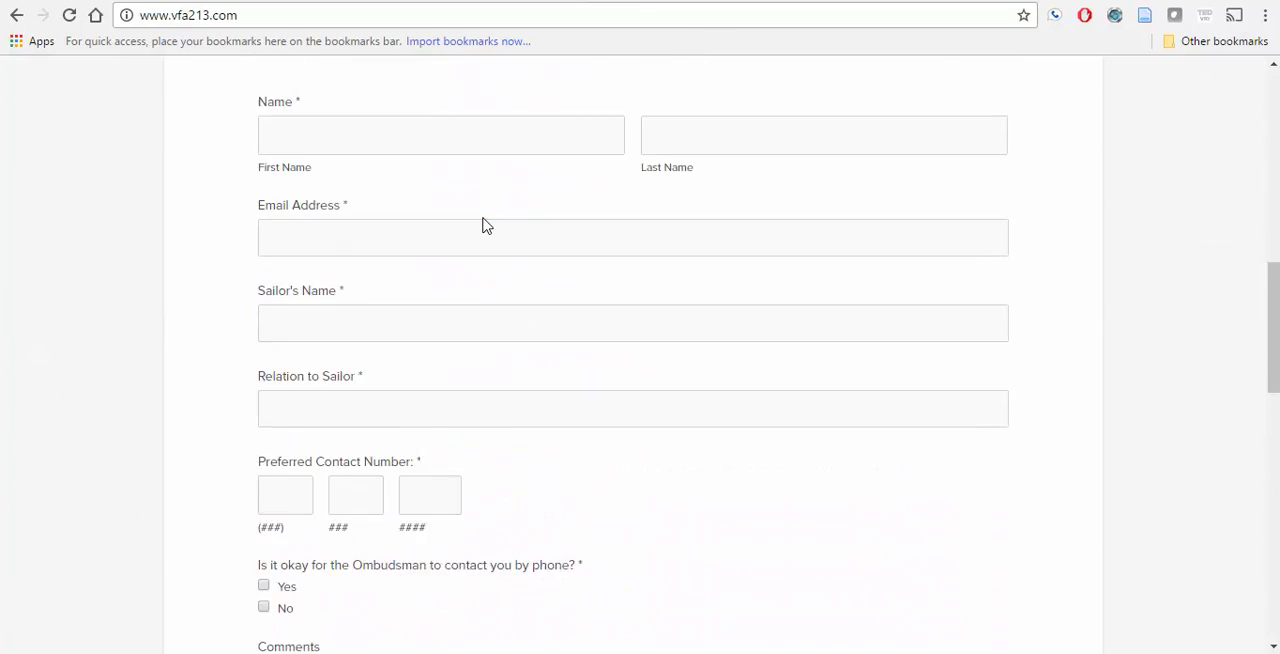
{"action": "scroll", "coordinate": [484, 224], "scroll_direction": "up", "scroll_amount": 1}
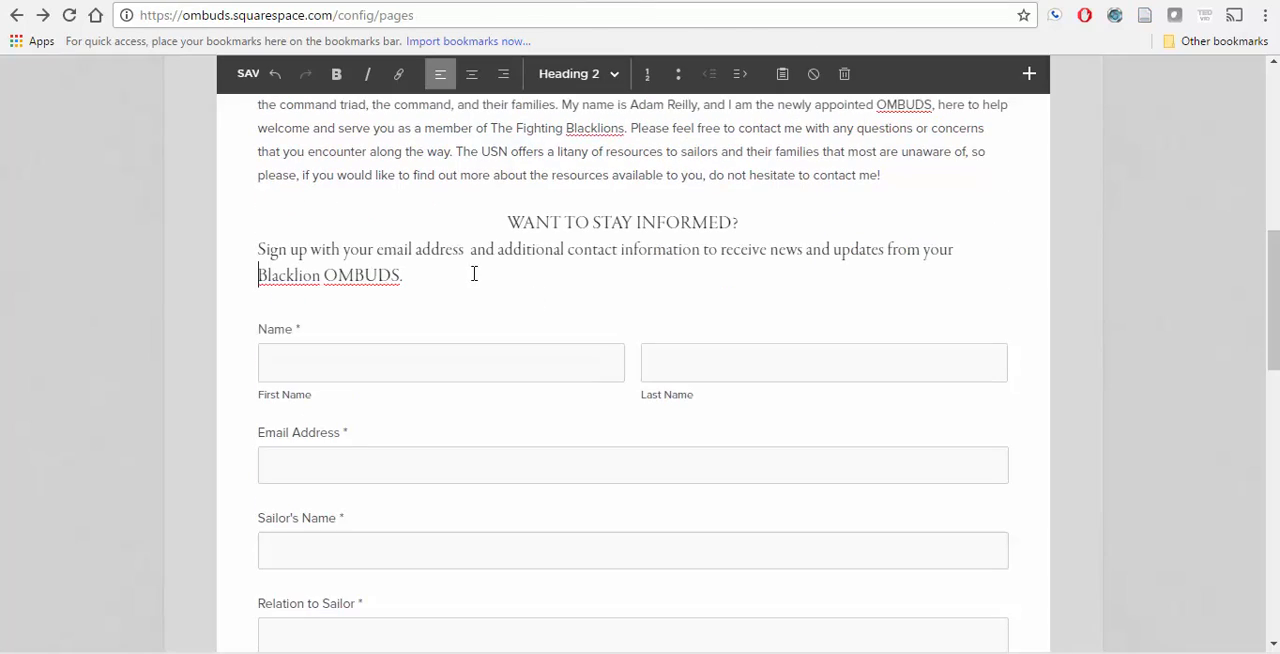
{"action": "left_click_drag", "start_coordinate": [474, 273], "coordinate": [508, 218]}
{"action": "left_click", "coordinate": [586, 74]}
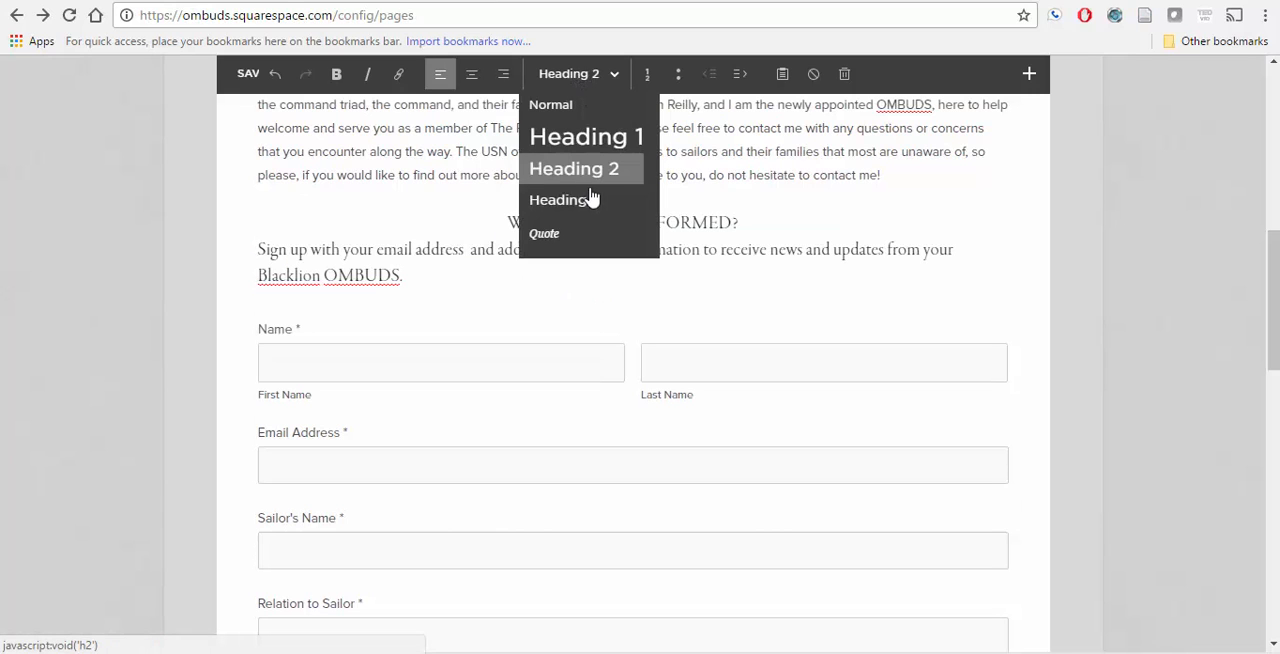
{"action": "left_click", "coordinate": [564, 200]}
Step: Try Heading 1 on the "WANT TO STAY INFORMED?" and sign-up lines, and set both back to Normal
{"action": "left_click", "coordinate": [585, 78]}
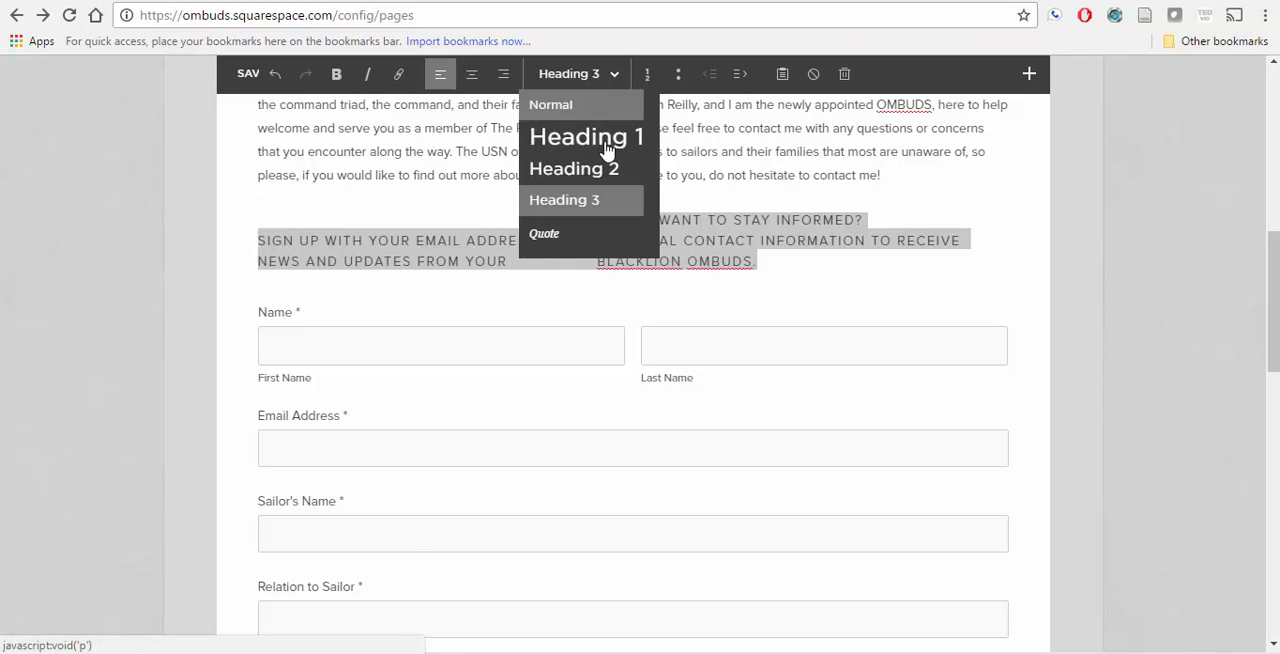
{"action": "left_click", "coordinate": [609, 157]}
{"action": "left_click", "coordinate": [570, 80]}
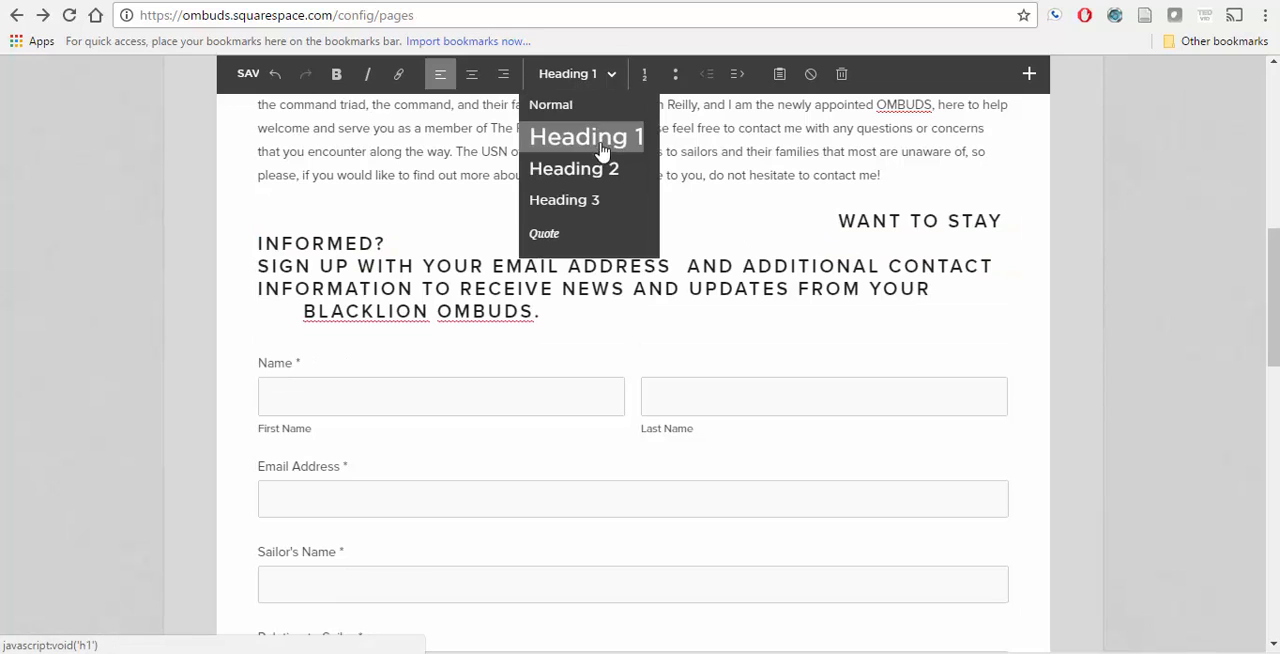
{"action": "left_click", "coordinate": [565, 130]}
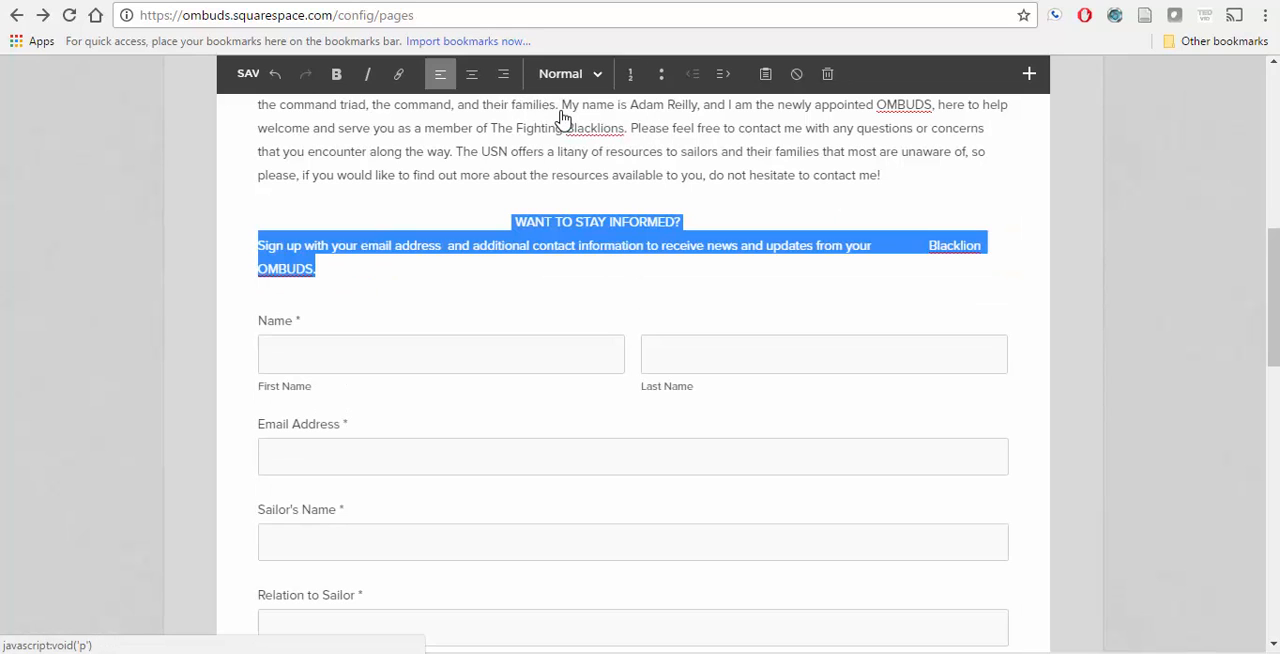
{"action": "left_click", "coordinate": [543, 272]}
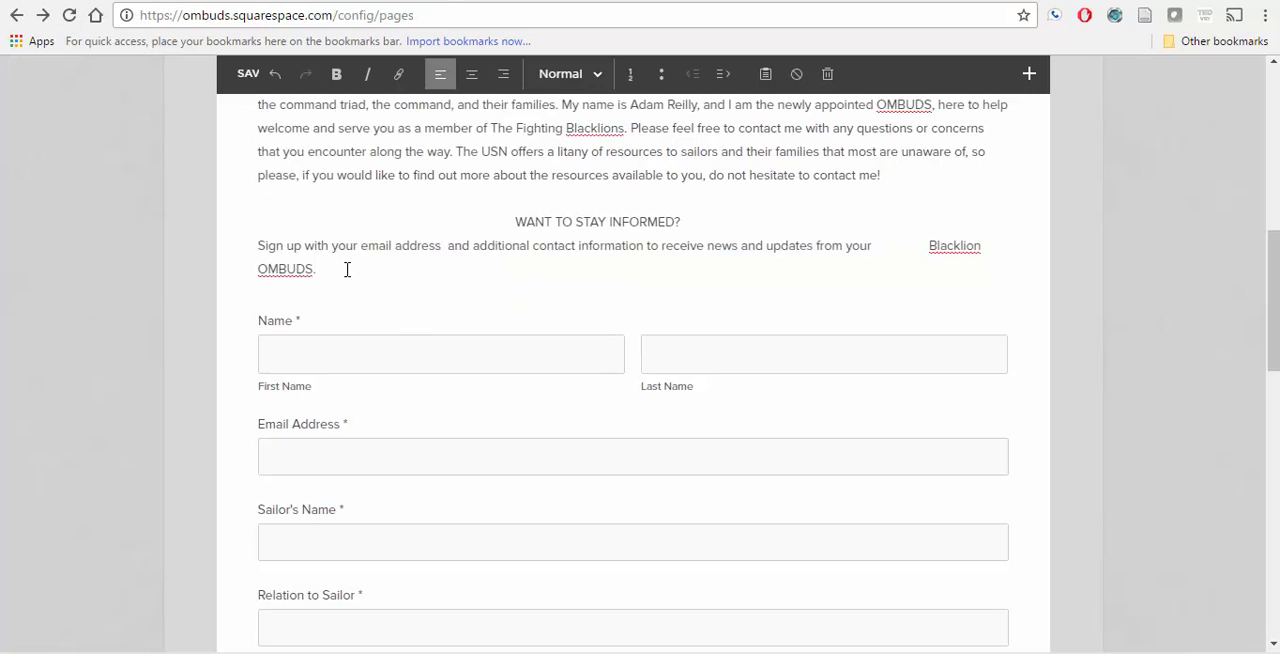
Step: Try a numbered list on the sign-up sentence, and turn it back into a plain paragraph of its own
{"action": "left_click_drag", "start_coordinate": [347, 269], "coordinate": [242, 254]}
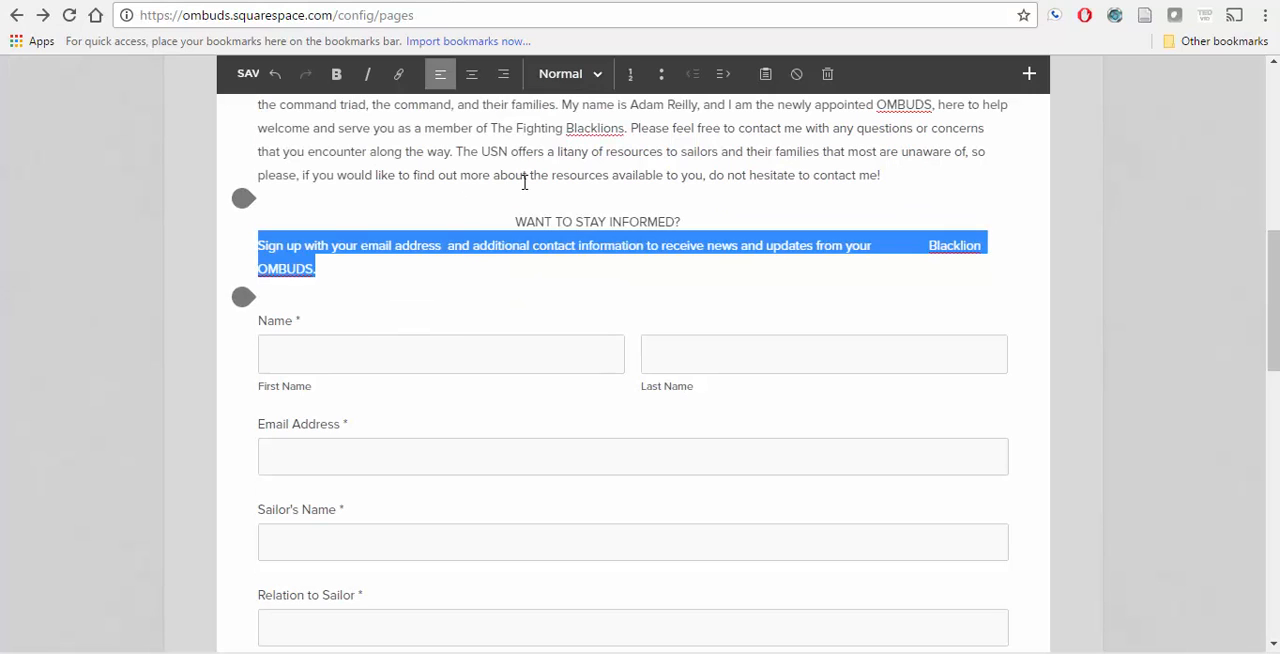
{"action": "left_click", "coordinate": [629, 78]}
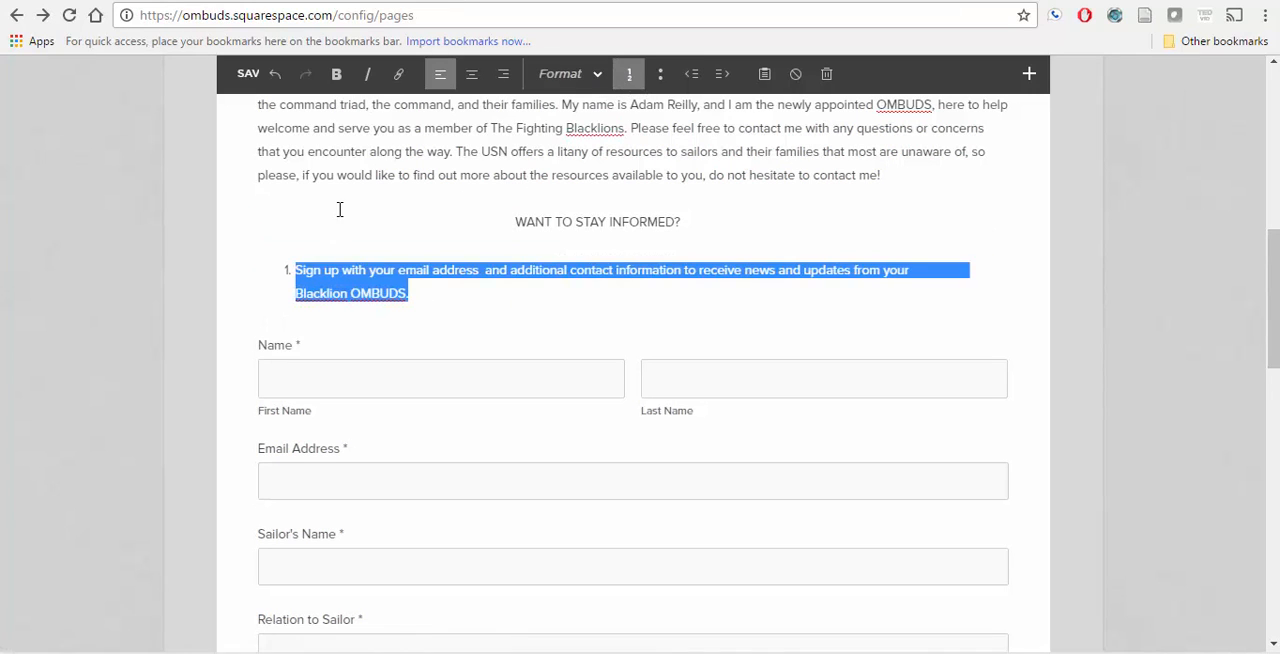
{"action": "key", "text": "BackSpace"}
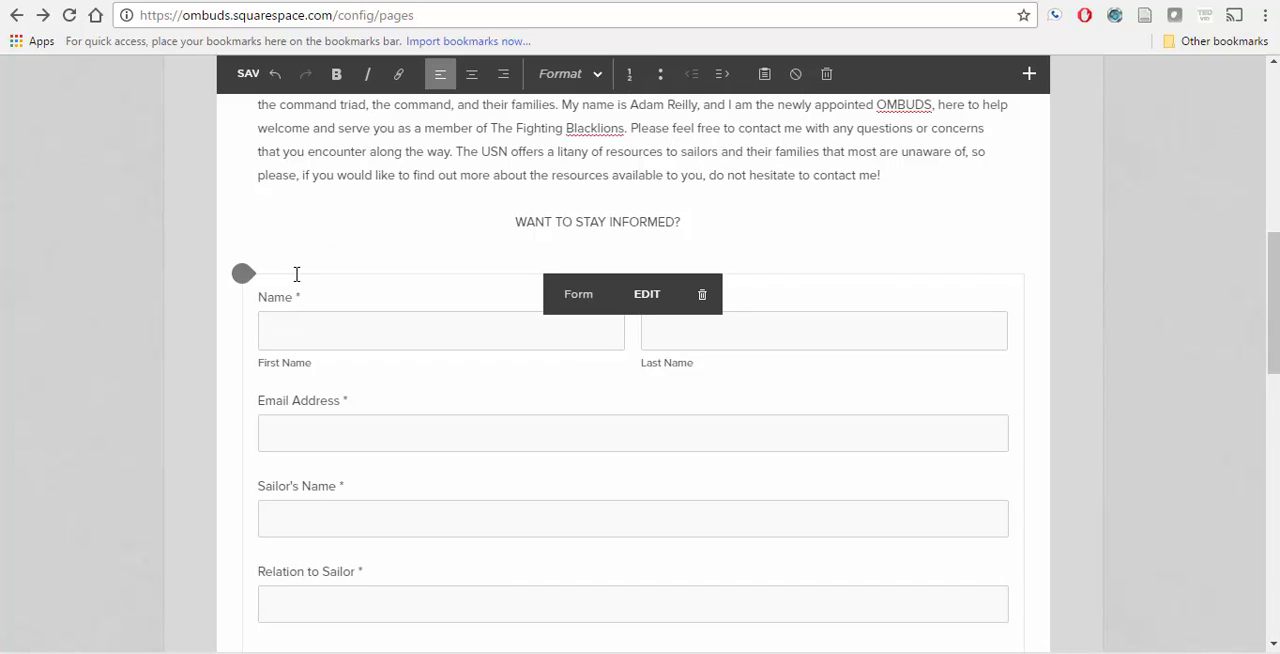
{"action": "key", "text": "ctrl+z"}
{"action": "key", "text": "ctrl+z"}
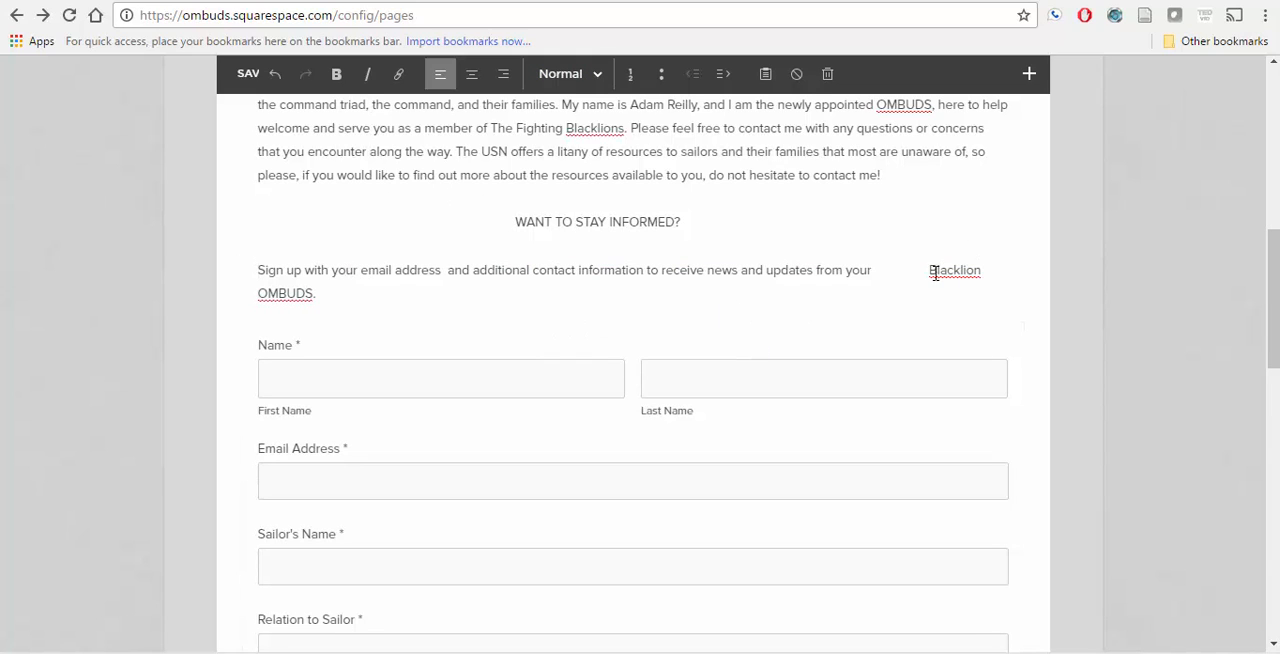
Step: Remove the extra spaces before "Blacklion OMBUDS." in the sign-up sentence
{"action": "key", "text": "BackSpace"}
{"action": "key", "text": "BackSpace"}
{"action": "key", "text": "BackSpace"}
{"action": "key", "text": "BackSpace"}
{"action": "key", "text": "BackSpace"}
{"action": "key", "text": "BackSpace"}
{"action": "key", "text": "BackSpace"}
{"action": "key", "text": "BackSpace"}
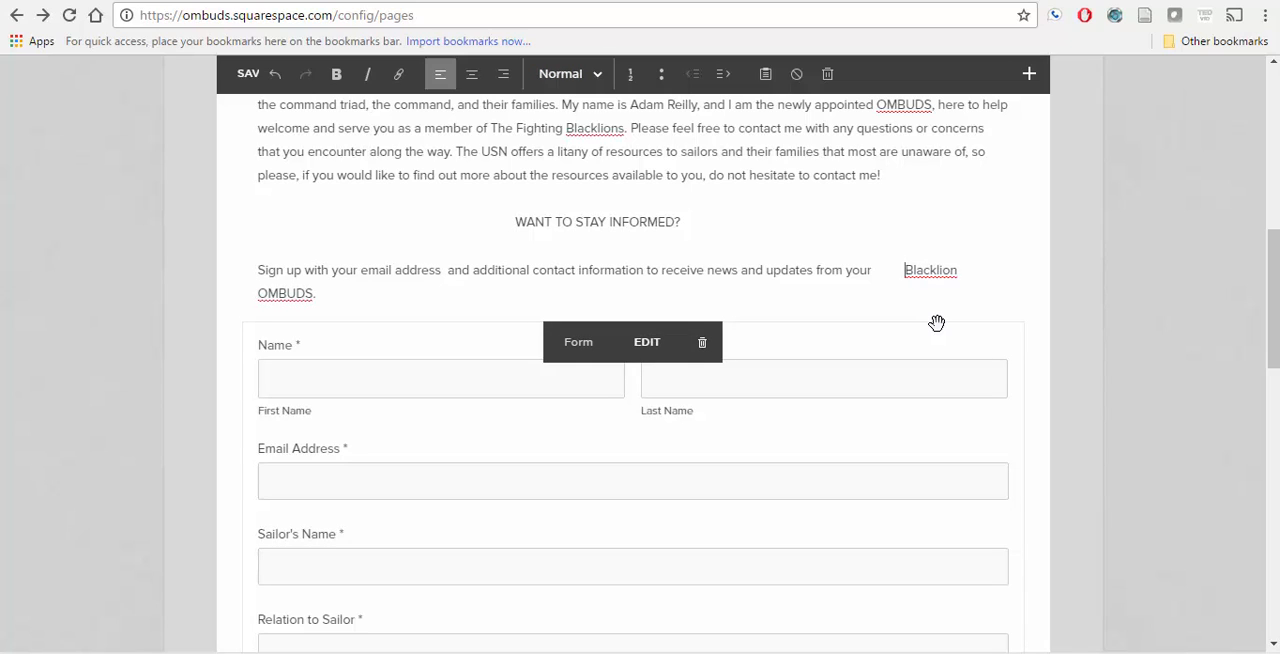
{"action": "key", "text": "BackSpace"}
{"action": "key", "text": "BackSpace"}
{"action": "key", "text": "BackSpace"}
{"action": "key", "text": "BackSpace"}
{"action": "key", "text": "BackSpace"}
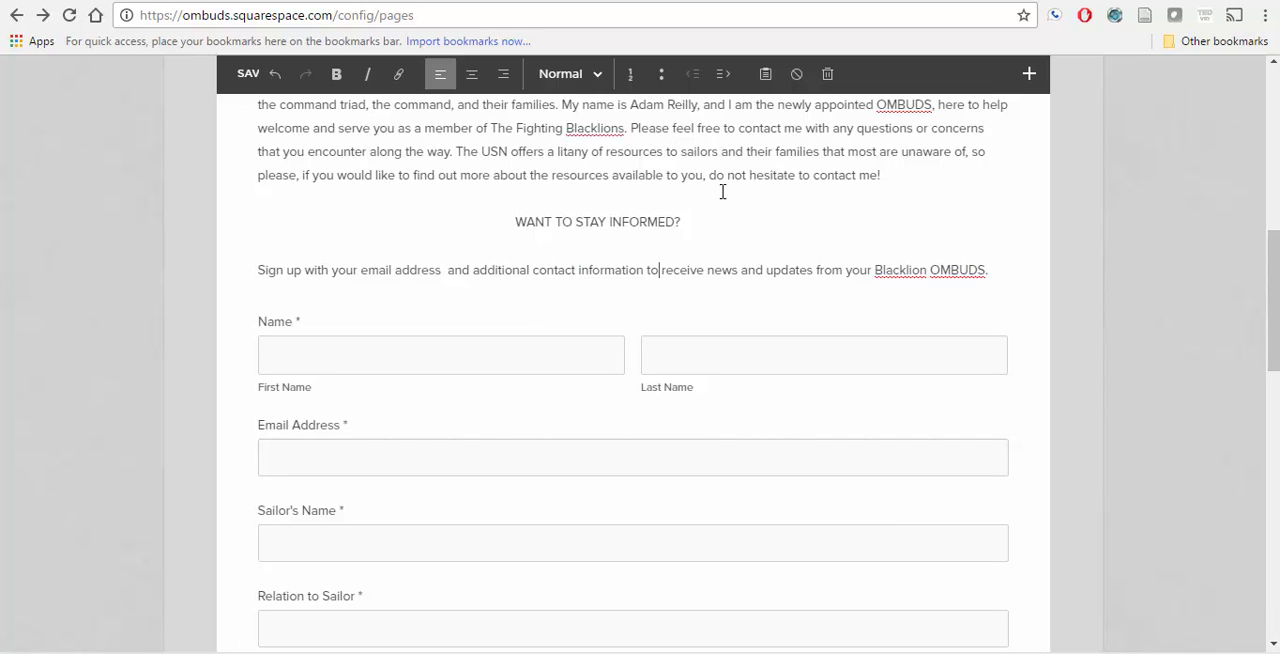
{"action": "key", "text": "BackSpace"}
{"action": "key", "text": "Return"}
Step: Review the lower form fields and the area between the submit button and the jet photo
{"action": "scroll", "coordinate": [506, 266], "scroll_direction": "down", "scroll_amount": 5}
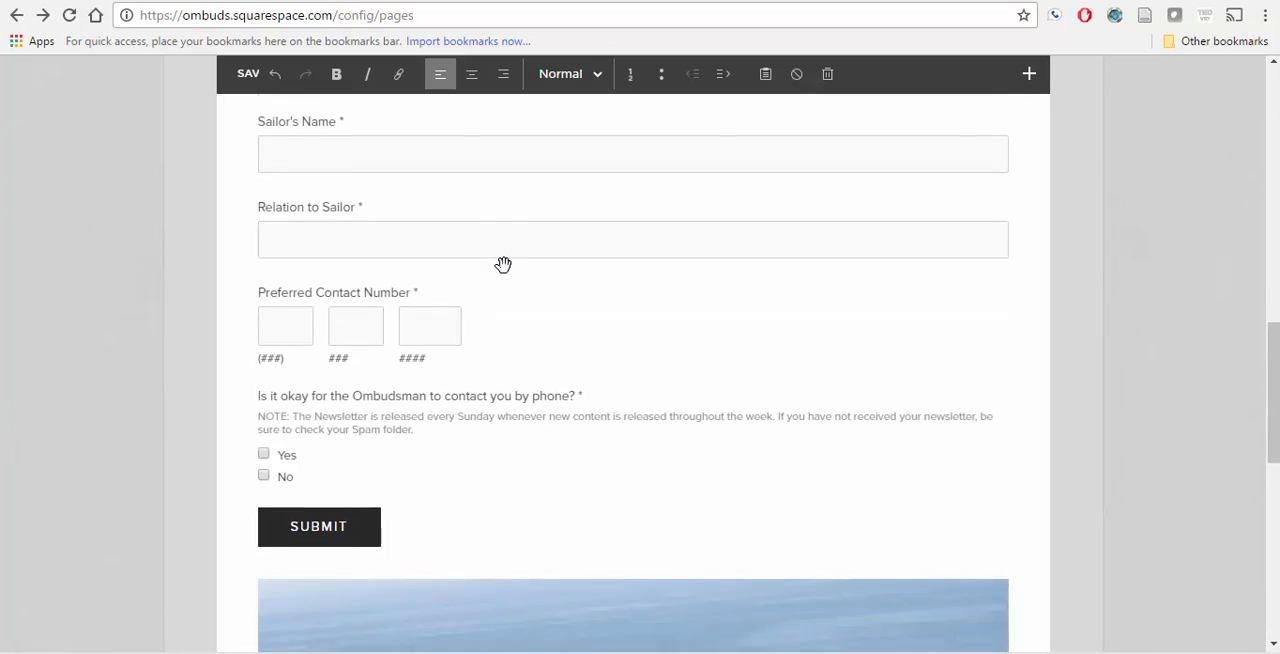
{"action": "scroll", "coordinate": [503, 264], "scroll_direction": "down", "scroll_amount": 1}
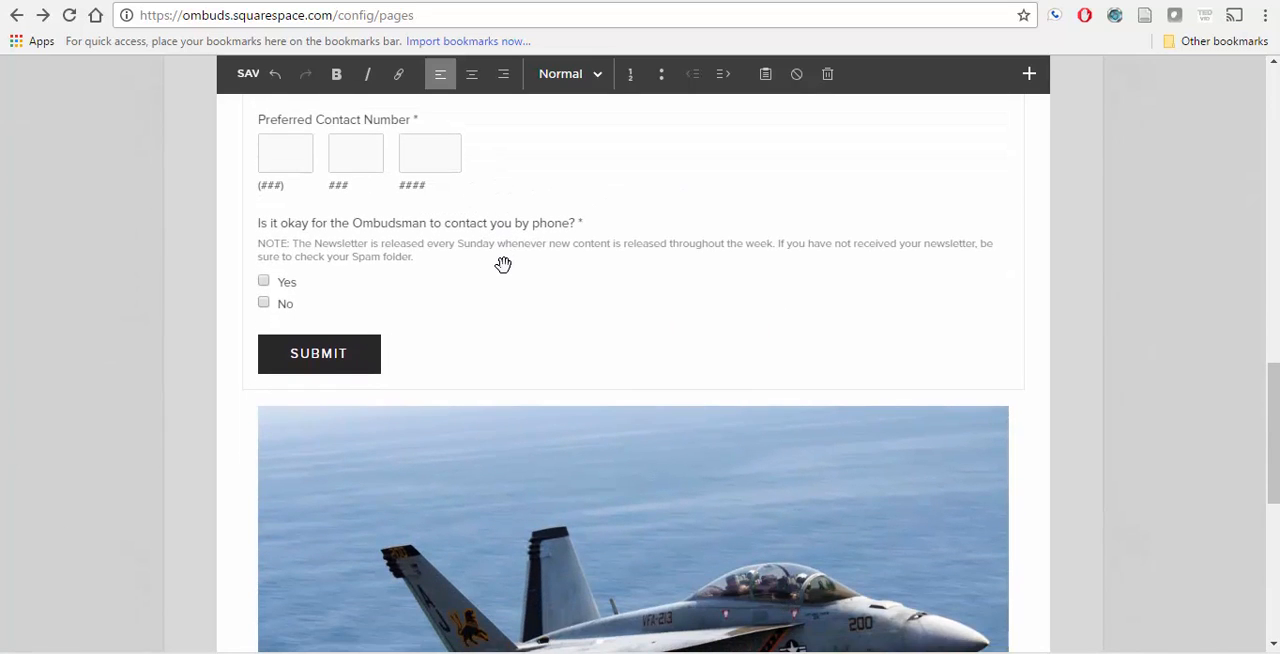
{"action": "scroll", "coordinate": [503, 264], "scroll_direction": "down", "scroll_amount": 2}
{"action": "scroll", "coordinate": [503, 266], "scroll_direction": "up", "scroll_amount": 1}
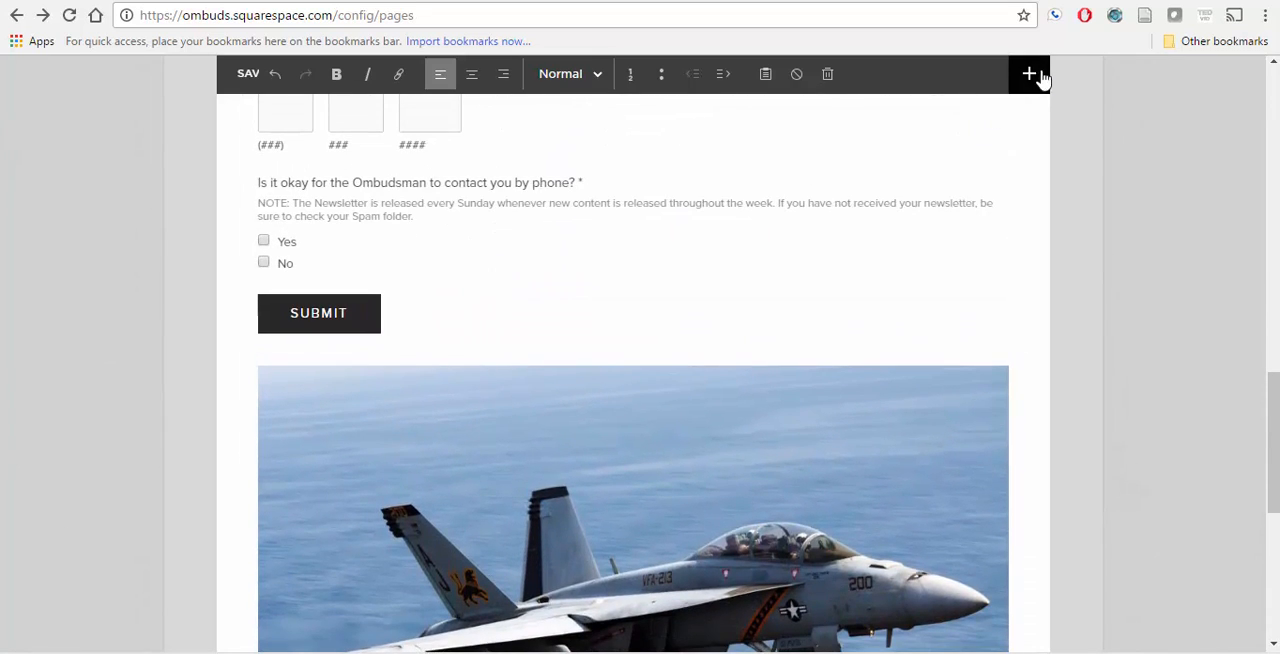
Step: Add an empty text block below the jet photo and place the cursor in it
{"action": "left_click", "coordinate": [1038, 76]}
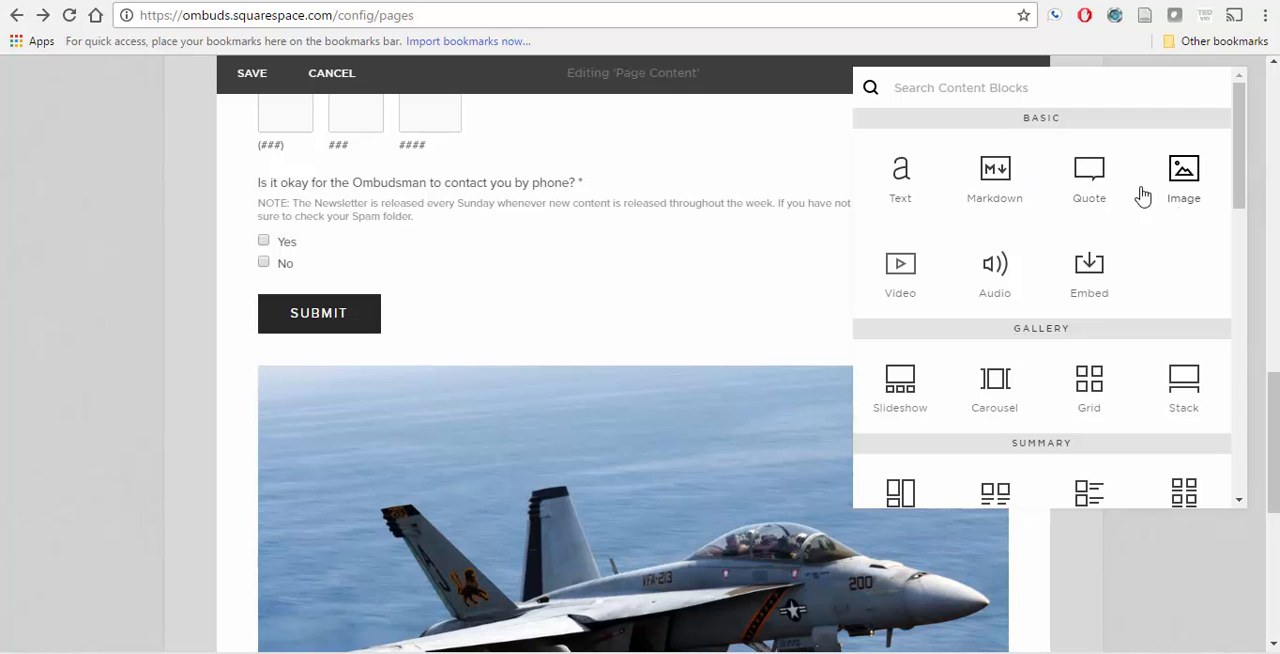
{"action": "left_click", "coordinate": [900, 195]}
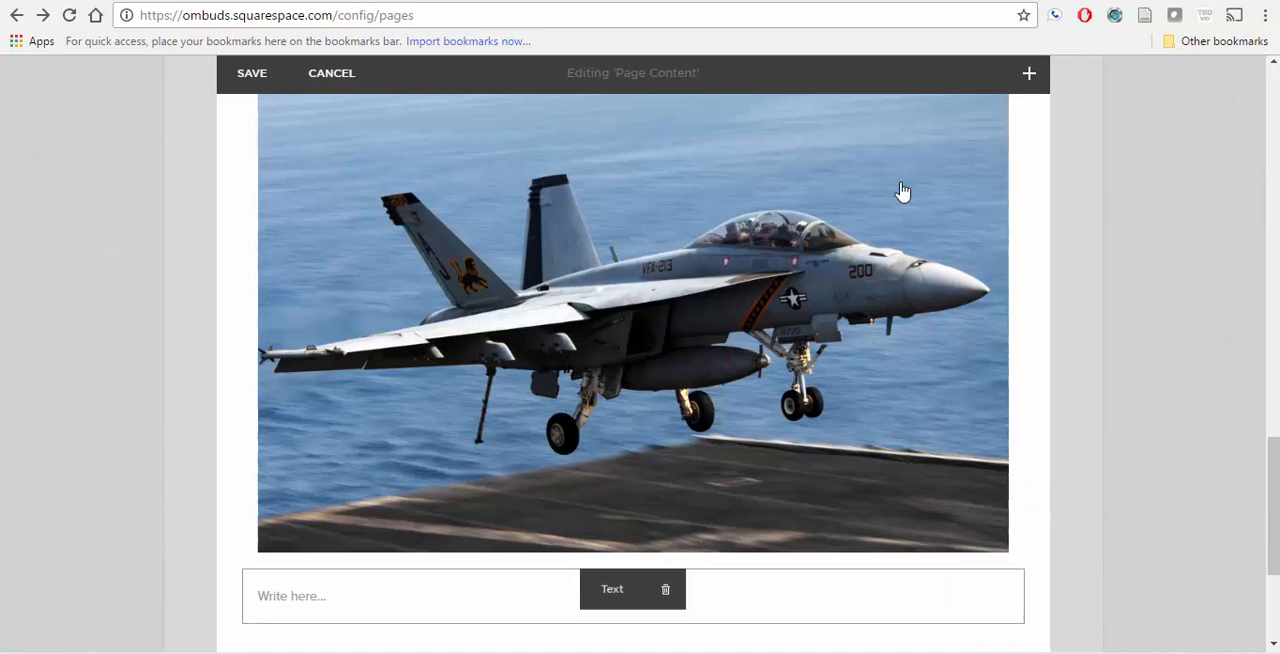
{"action": "left_click", "coordinate": [716, 604]}
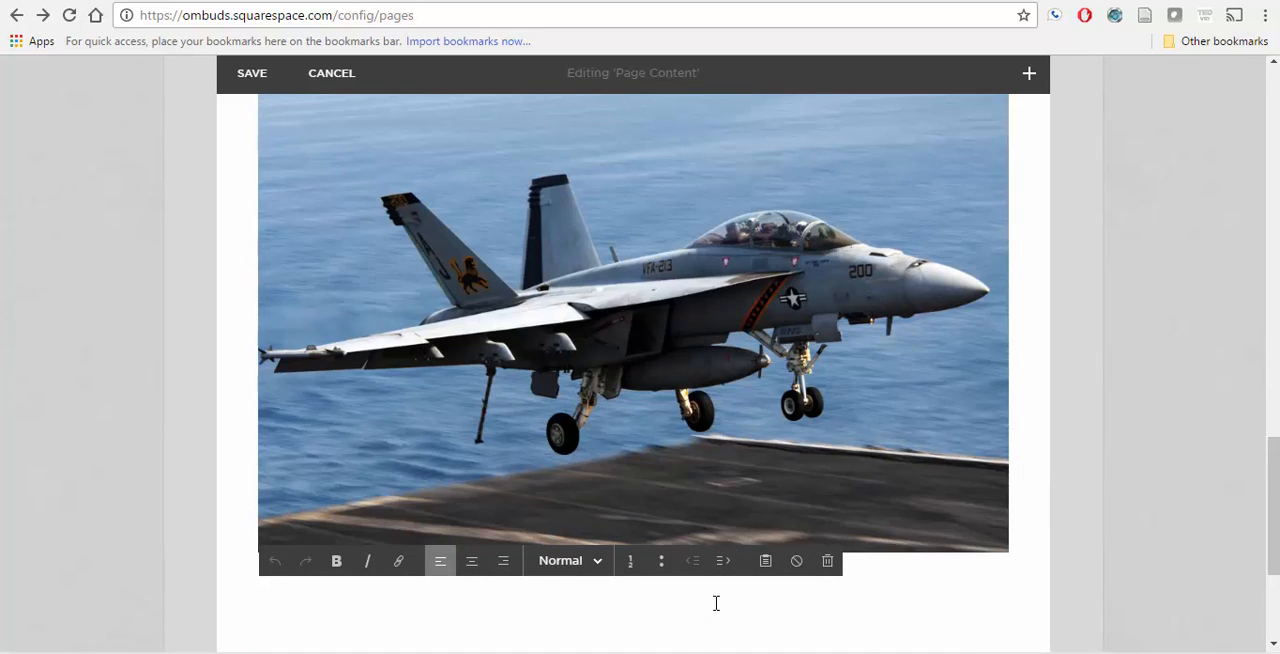
{"action": "left_click", "coordinate": [1029, 72]}
{"action": "left_click", "coordinate": [900, 200]}
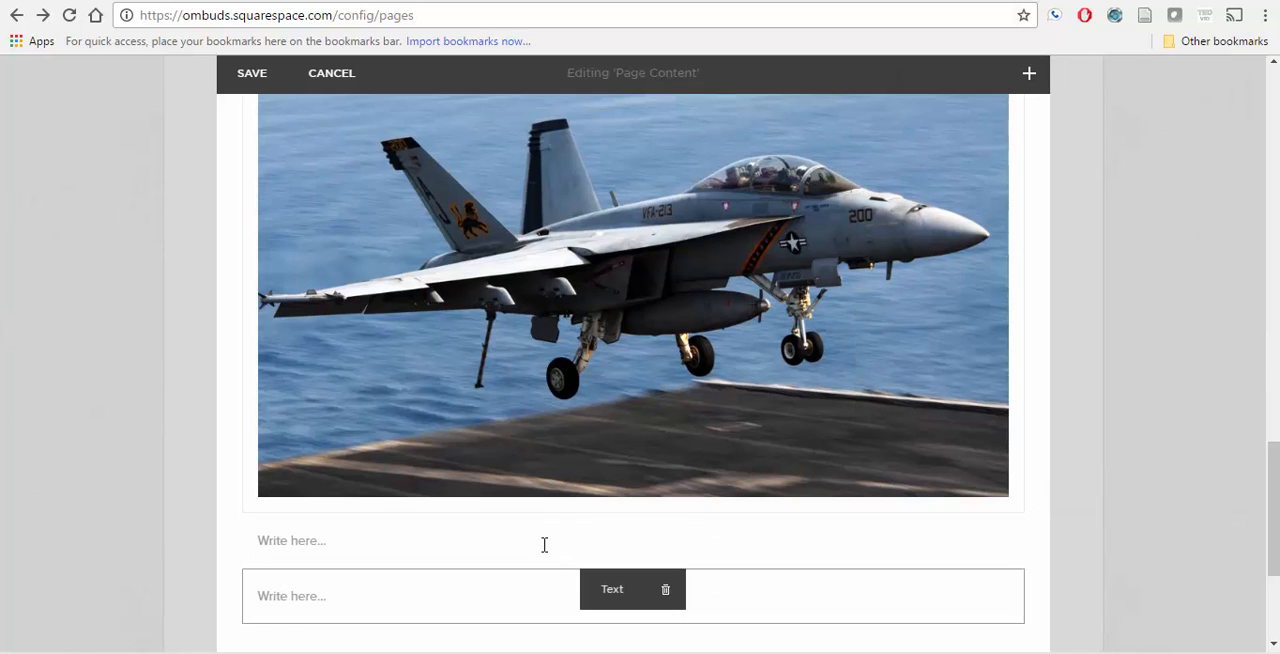
{"action": "left_click", "coordinate": [667, 602]}
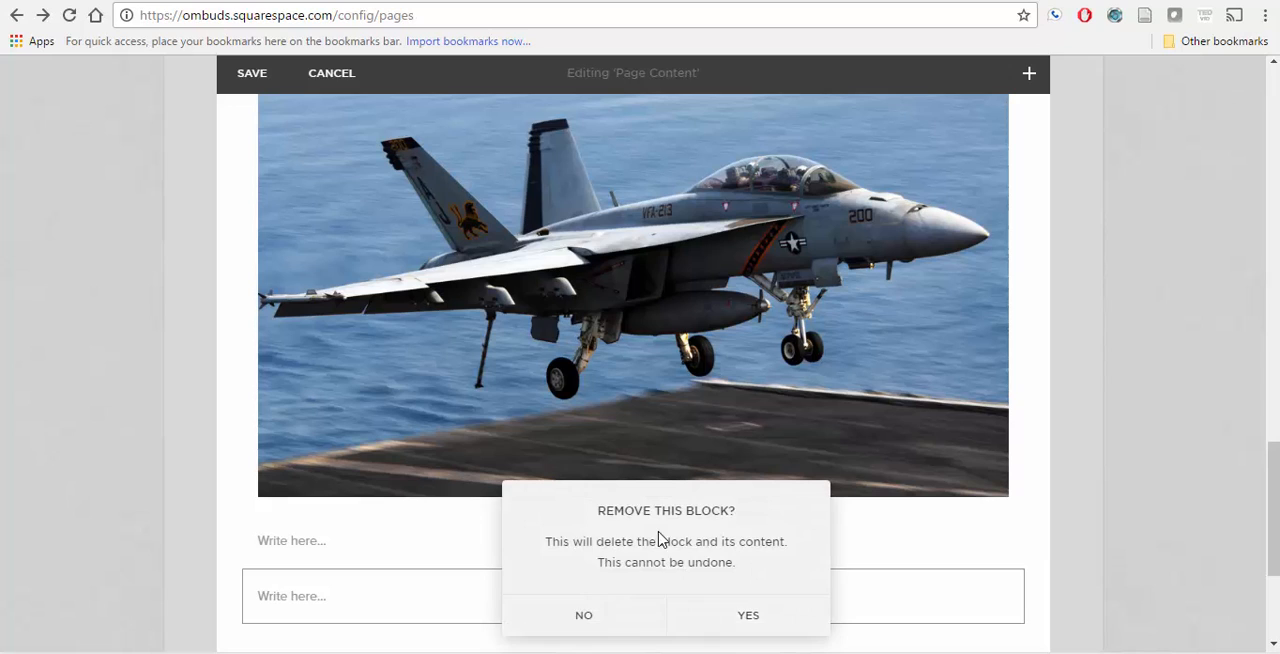
{"action": "left_click", "coordinate": [763, 617]}
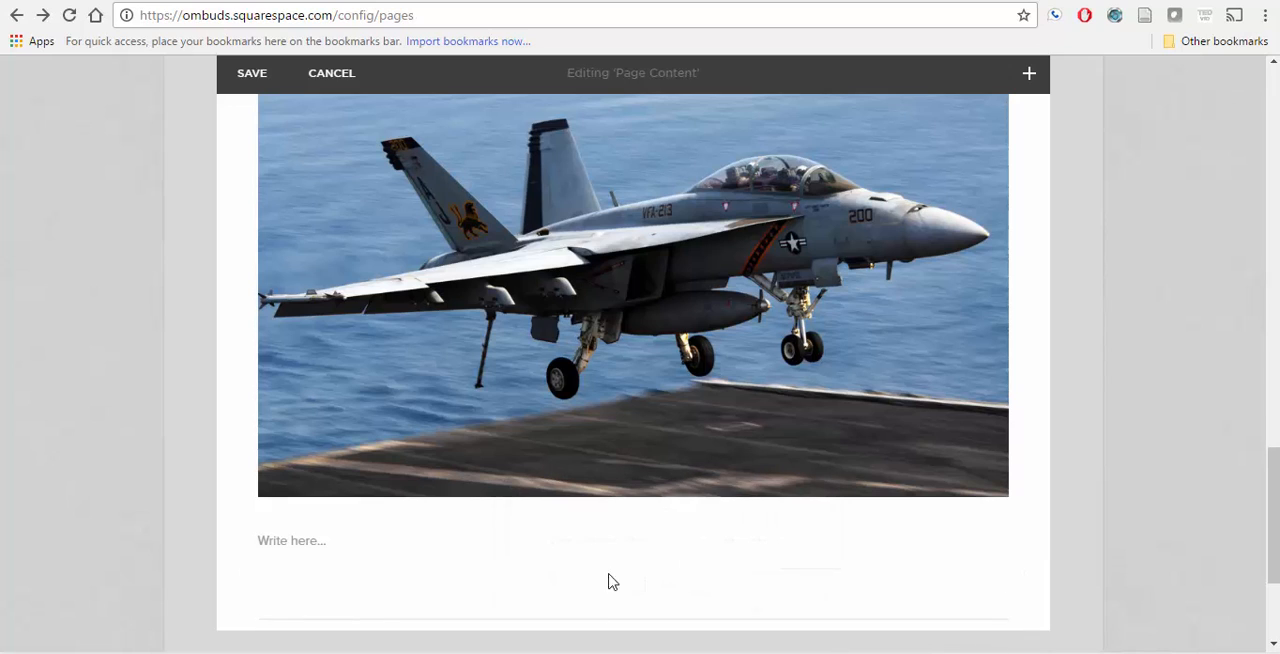
Step: Copy the "In order to receive command information" paragraph from Notepad into the empty text block and put "NOTE:" in front of it
{"action": "left_click", "coordinate": [350, 539]}
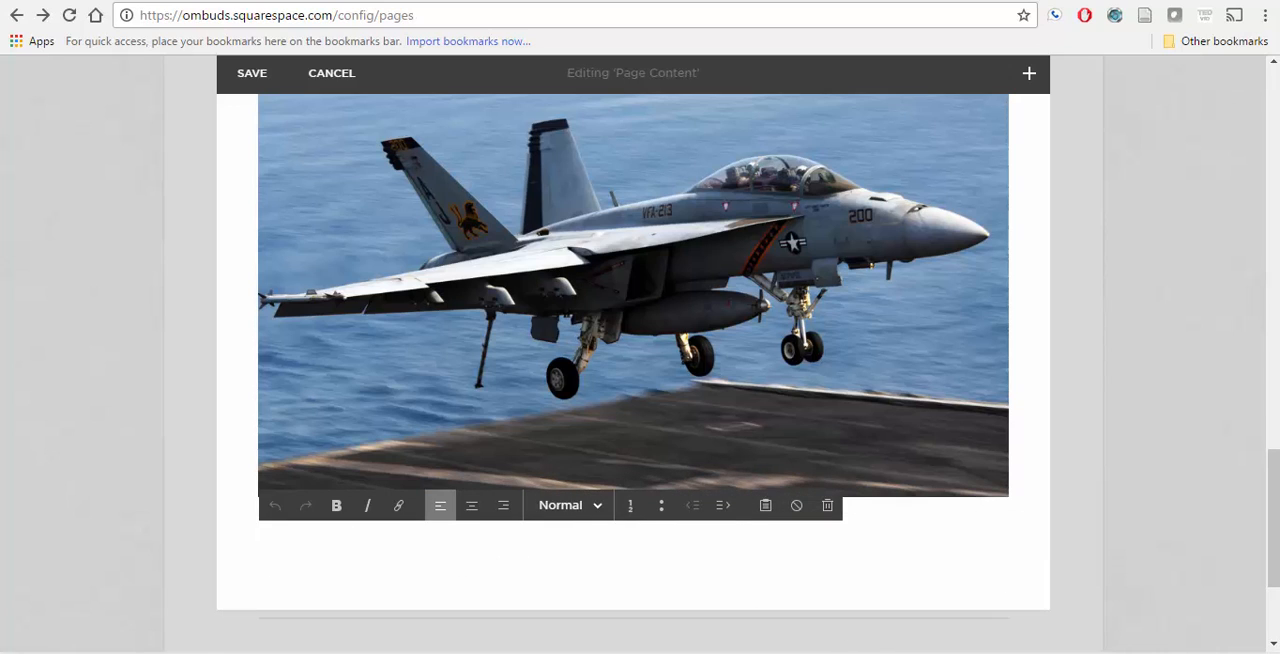
{"action": "key", "text": "alt+Tab"}
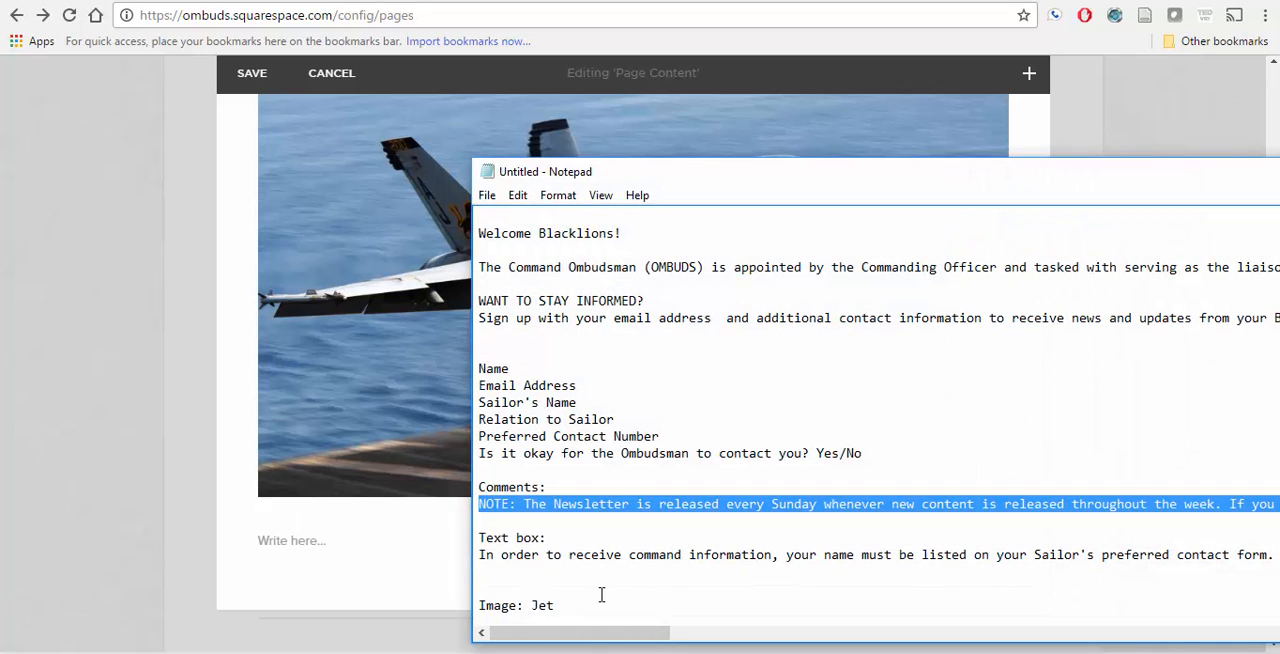
{"action": "left_click_drag", "start_coordinate": [481, 557], "coordinate": [946, 567]}
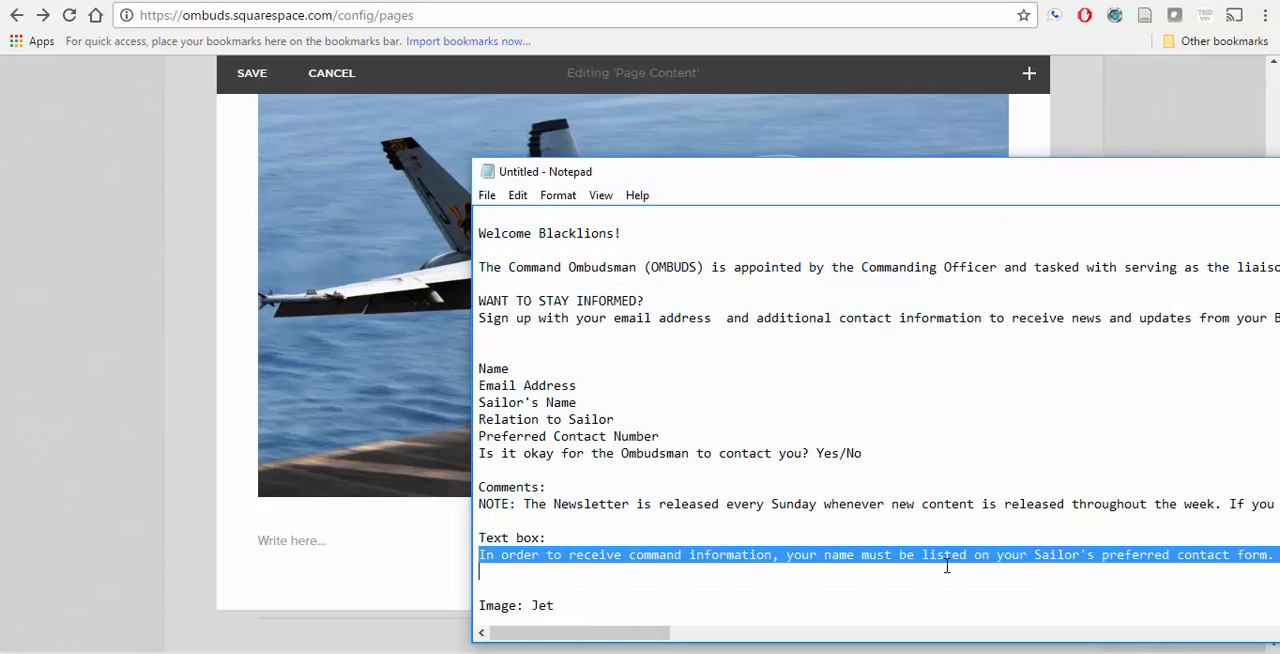
{"action": "left_click", "coordinate": [407, 549]}
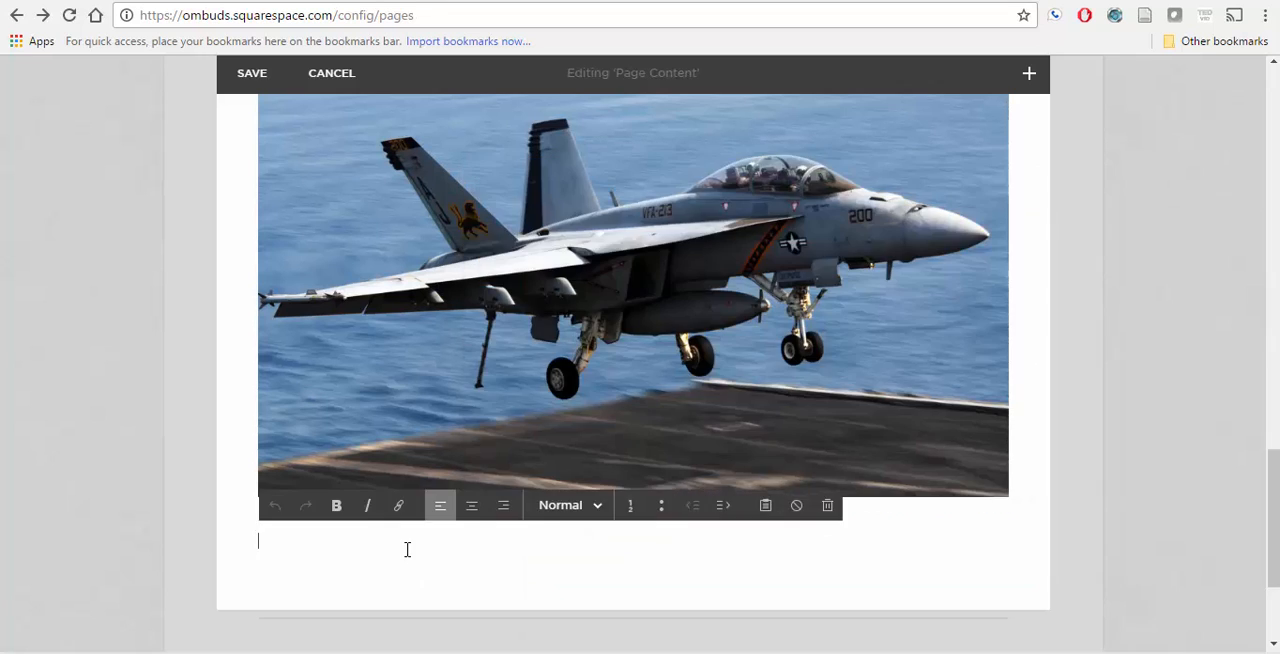
{"action": "type", "text": "In order to receive command information, your name must be listed on your Sailor's preferred contact form. If you have any questions, please contact your Sailor or the OMBUDS directly.  YOUR INFORMATION WILL NOT BE SHARED WITH ANYONE AND IS FOR THE SOLE USE OF THE OMBUDSMAN"}
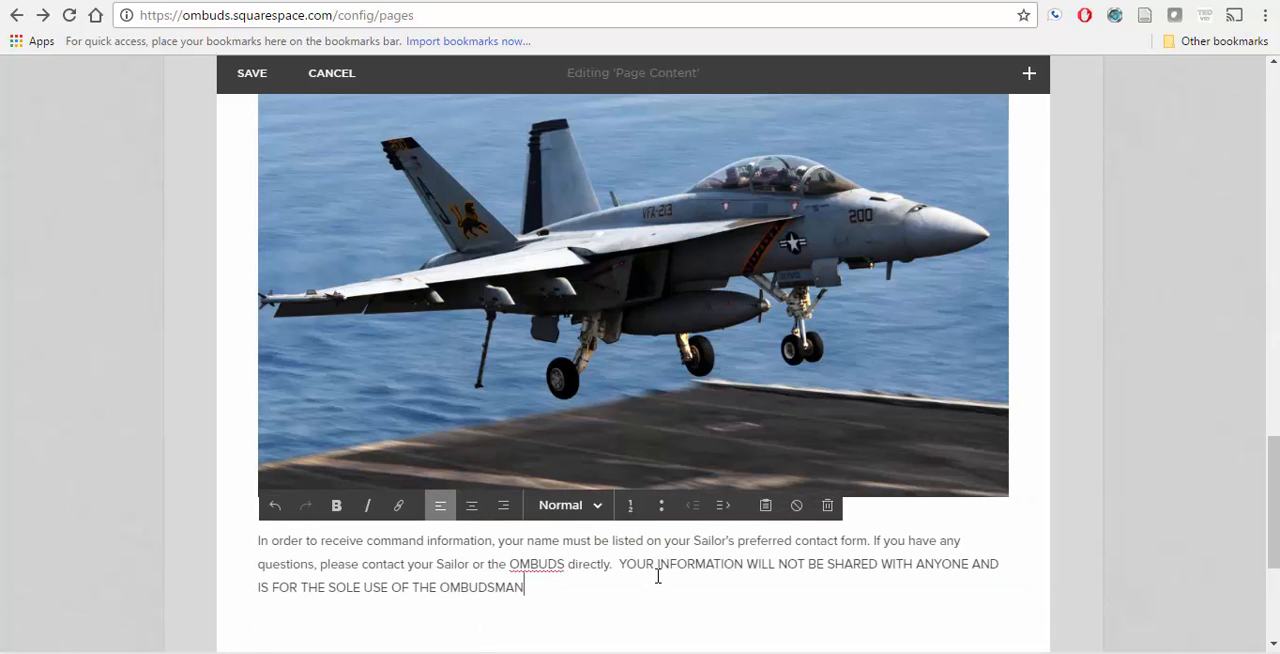
{"action": "left_click", "coordinate": [260, 541]}
{"action": "type", "text": "NOTE:"}
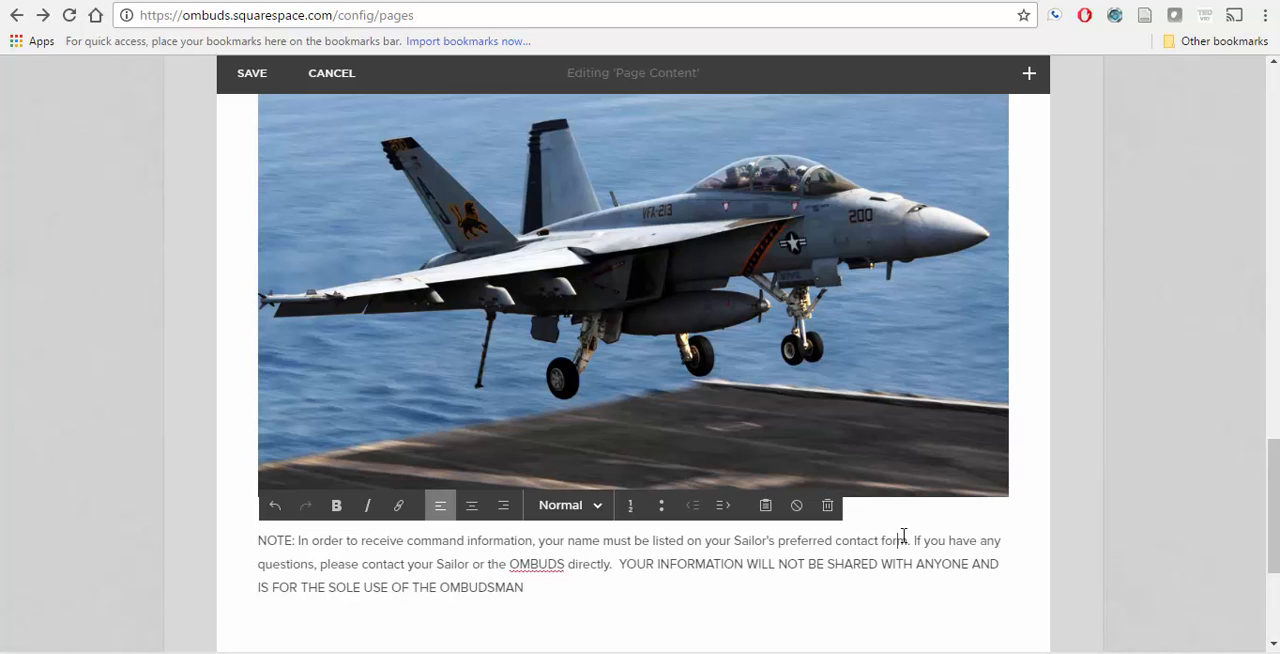
Step: Move the NOTE text block between the form's submit button and the jet photo
{"action": "left_click", "coordinate": [242, 328]}
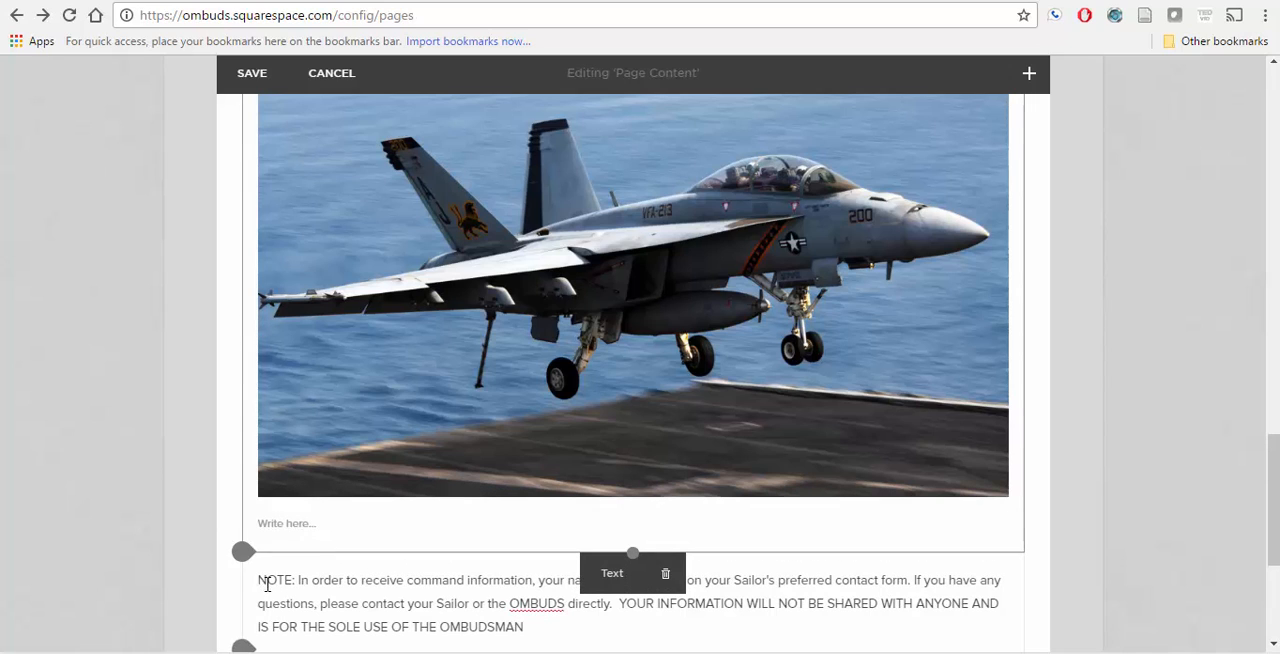
{"action": "left_click", "coordinate": [438, 584]}
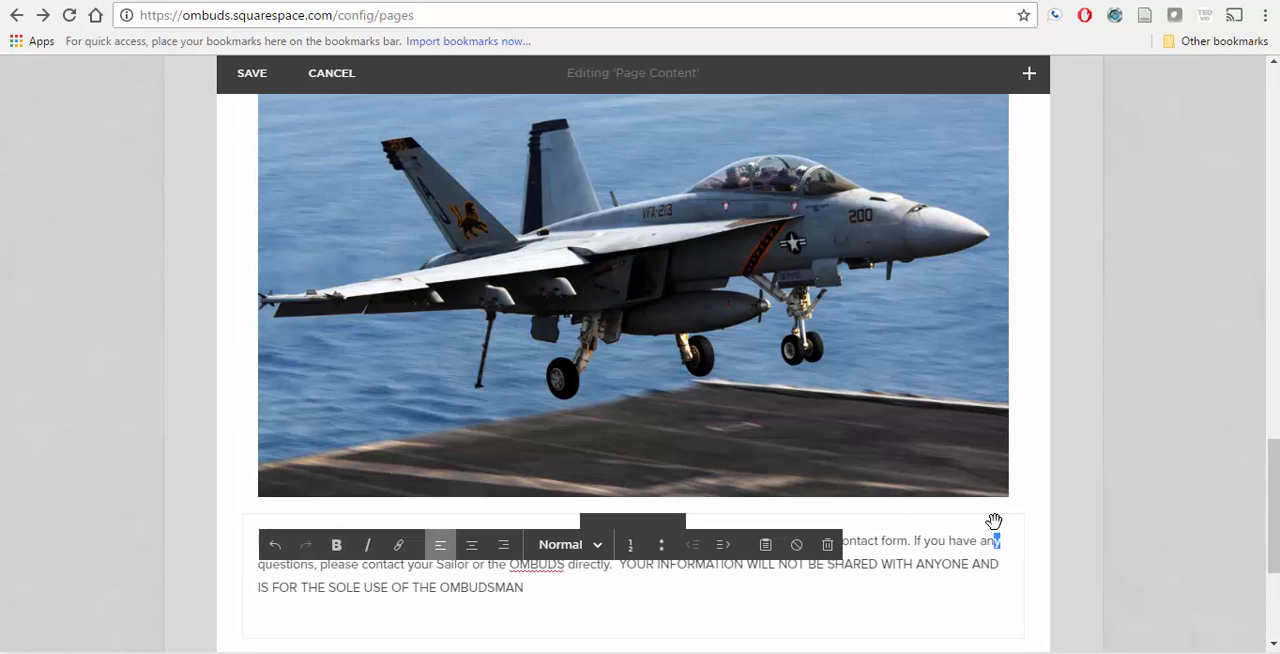
{"action": "left_click_drag", "start_coordinate": [993, 521], "coordinate": [926, 409]}
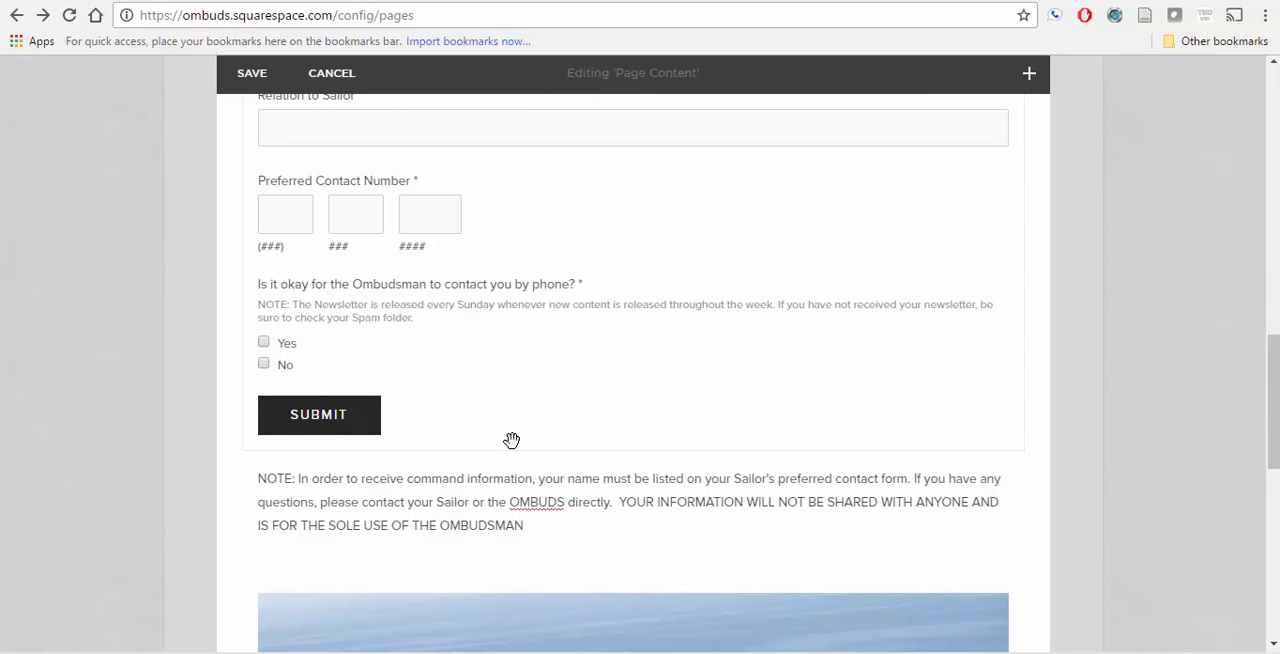
Step: Check the storage options of the Newsletter form and close its settings without applying anything
{"action": "scroll", "coordinate": [511, 440], "scroll_direction": "up", "scroll_amount": 6}
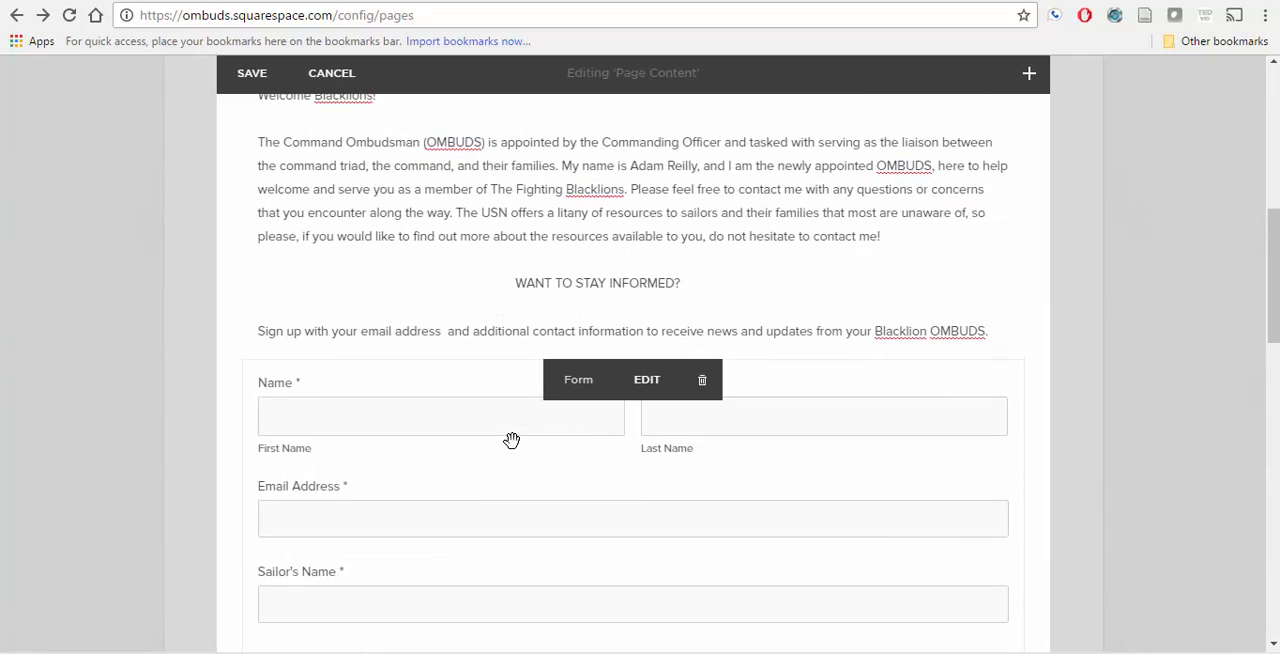
{"action": "scroll", "coordinate": [511, 440], "scroll_direction": "down", "scroll_amount": 1}
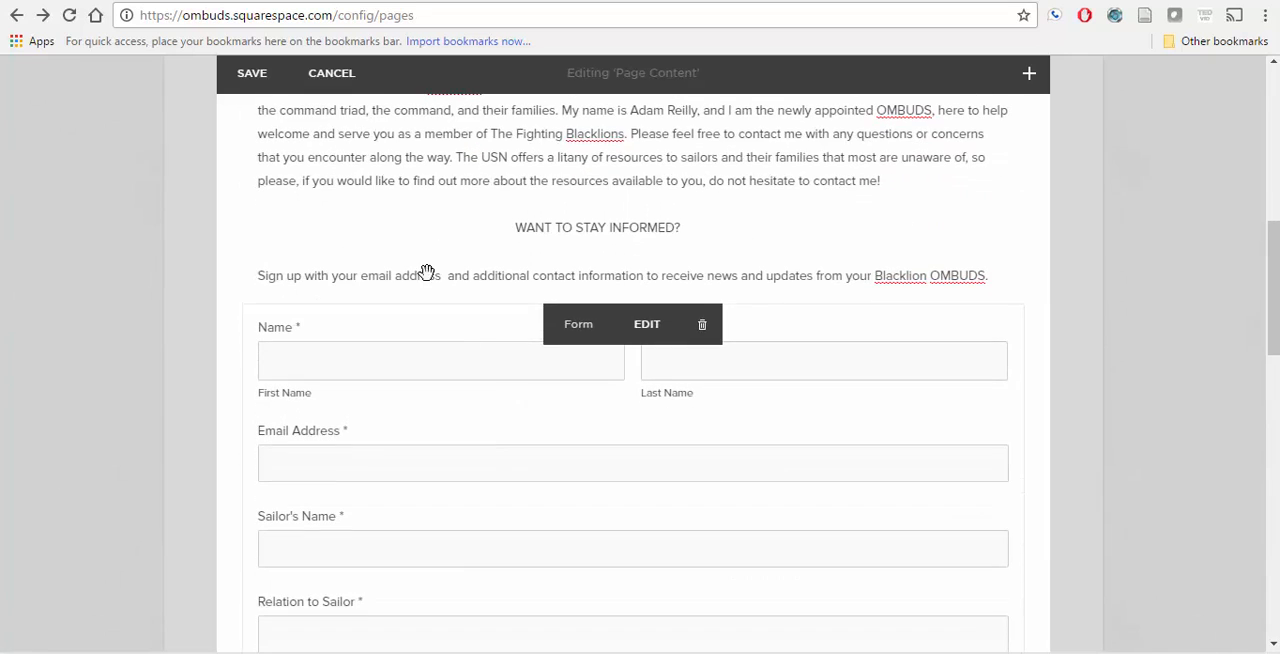
{"action": "left_click", "coordinate": [644, 326]}
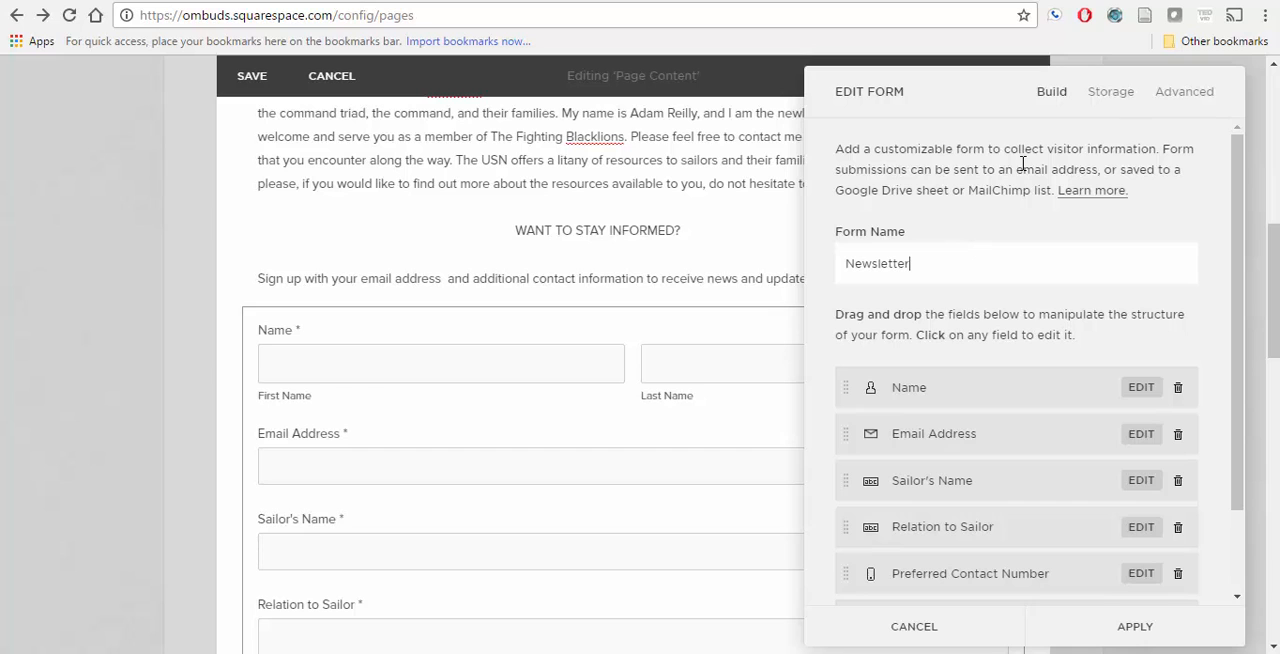
{"action": "left_click", "coordinate": [1116, 96]}
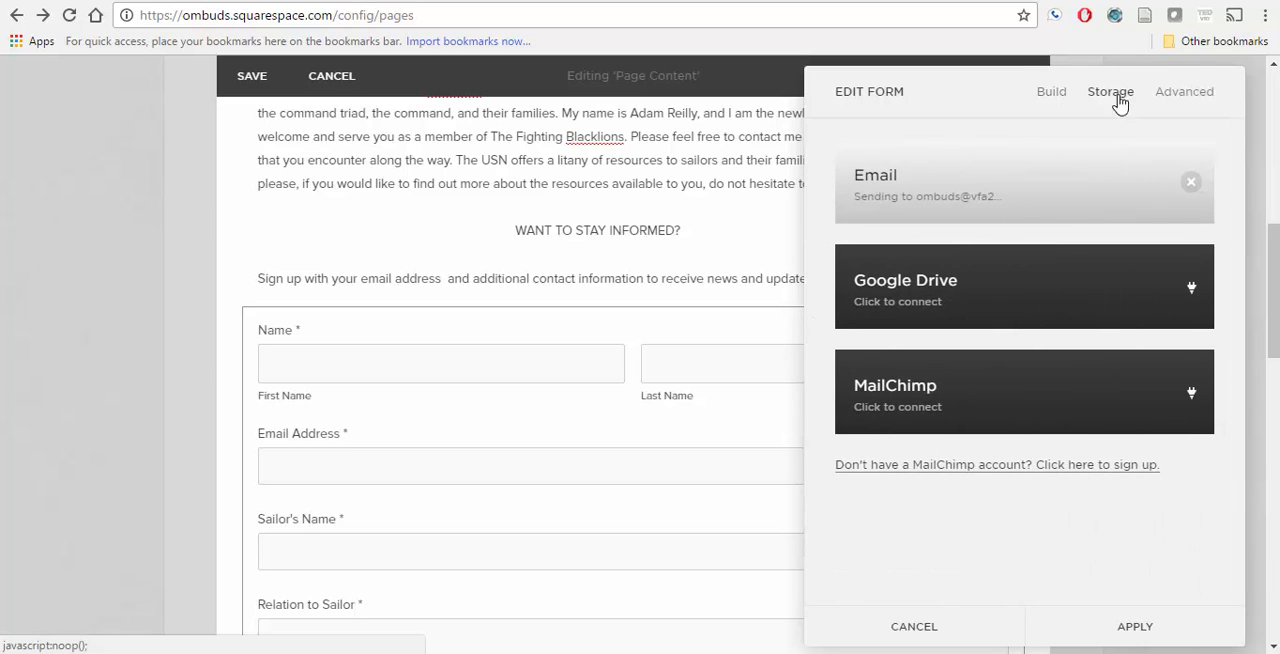
{"action": "left_click", "coordinate": [912, 627]}
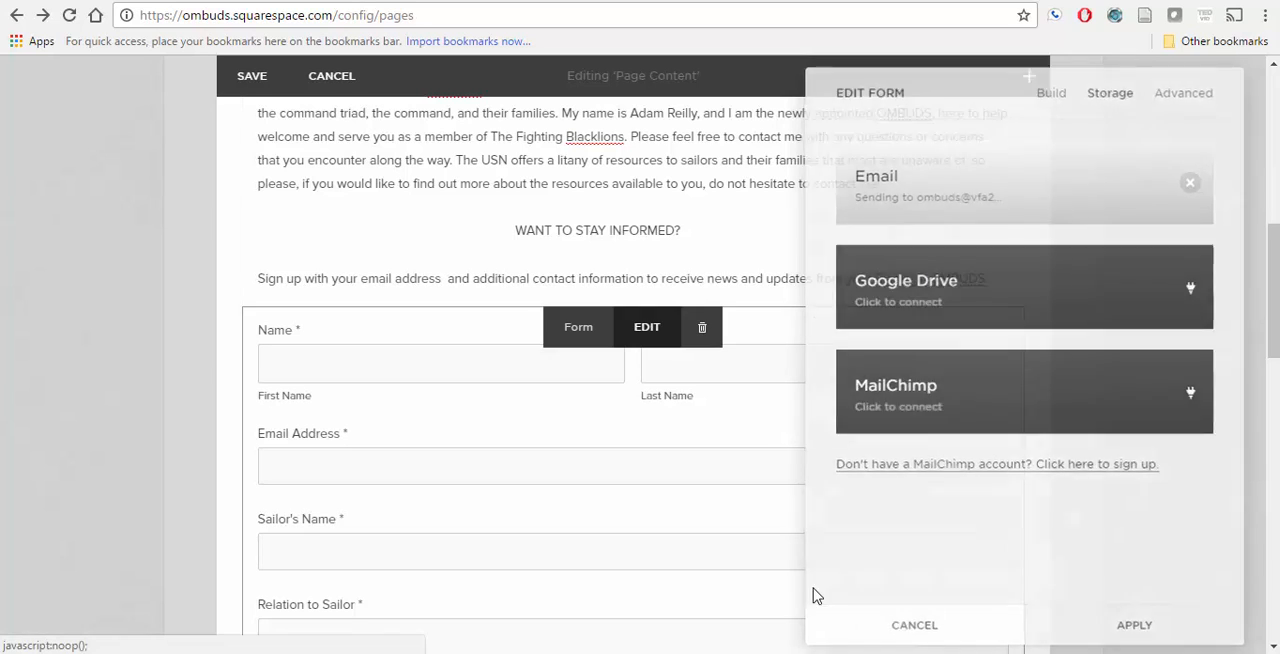
Step: Start connecting the Newsletter form's storage to Google Drive and choose to add another Google account
{"action": "left_click", "coordinate": [646, 328]}
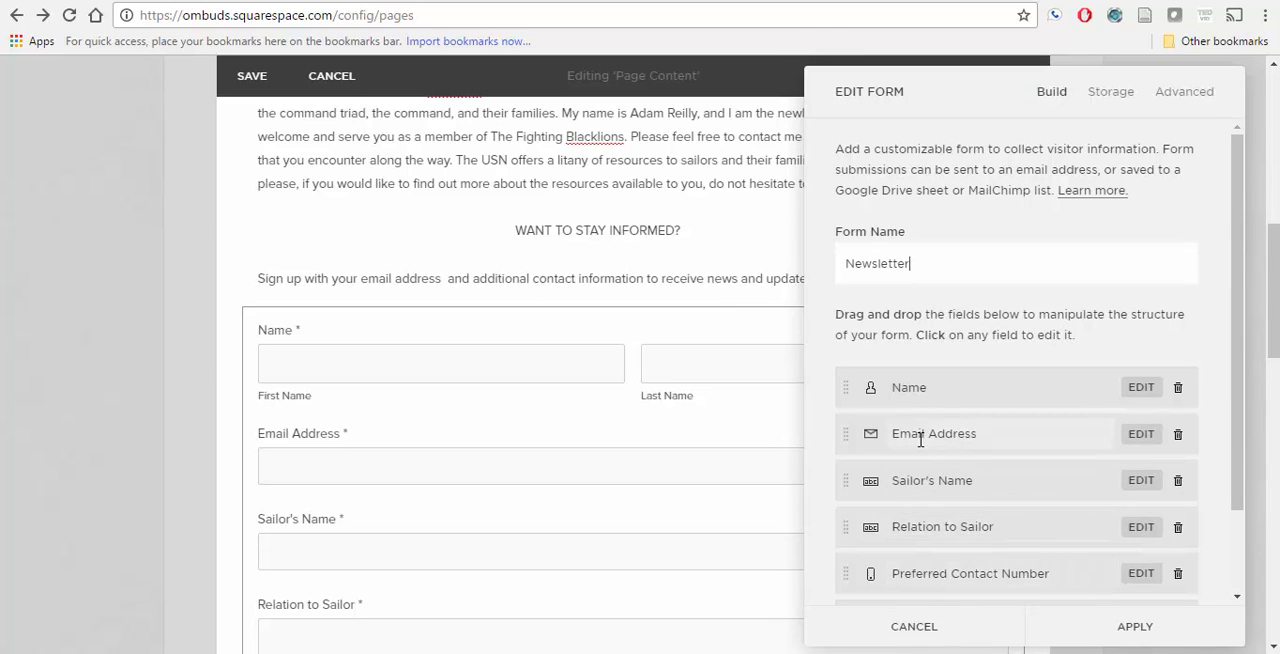
{"action": "left_click", "coordinate": [1108, 98]}
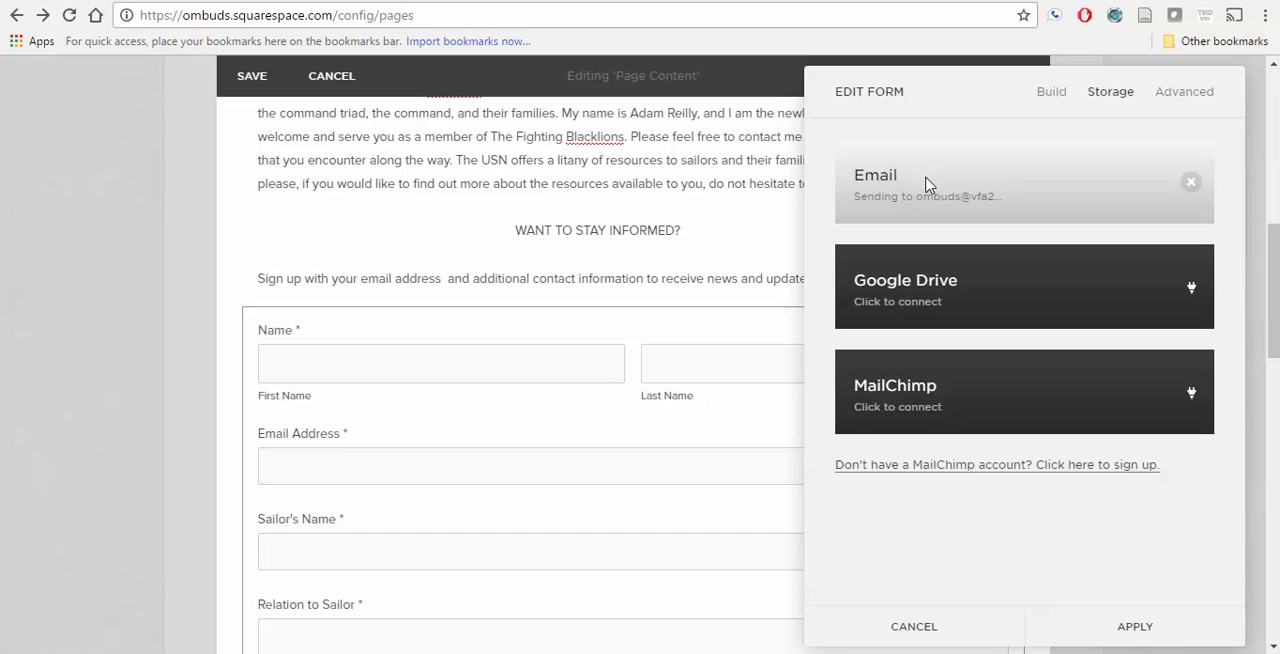
{"action": "left_click", "coordinate": [1189, 289]}
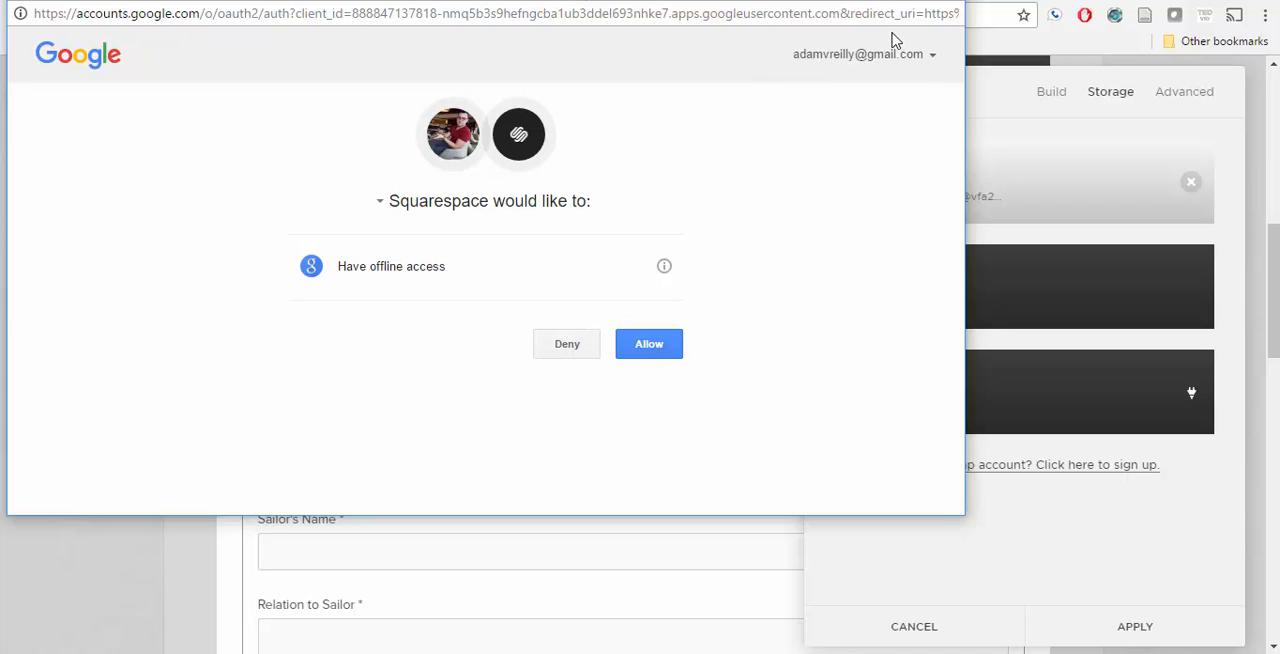
{"action": "left_click", "coordinate": [933, 55]}
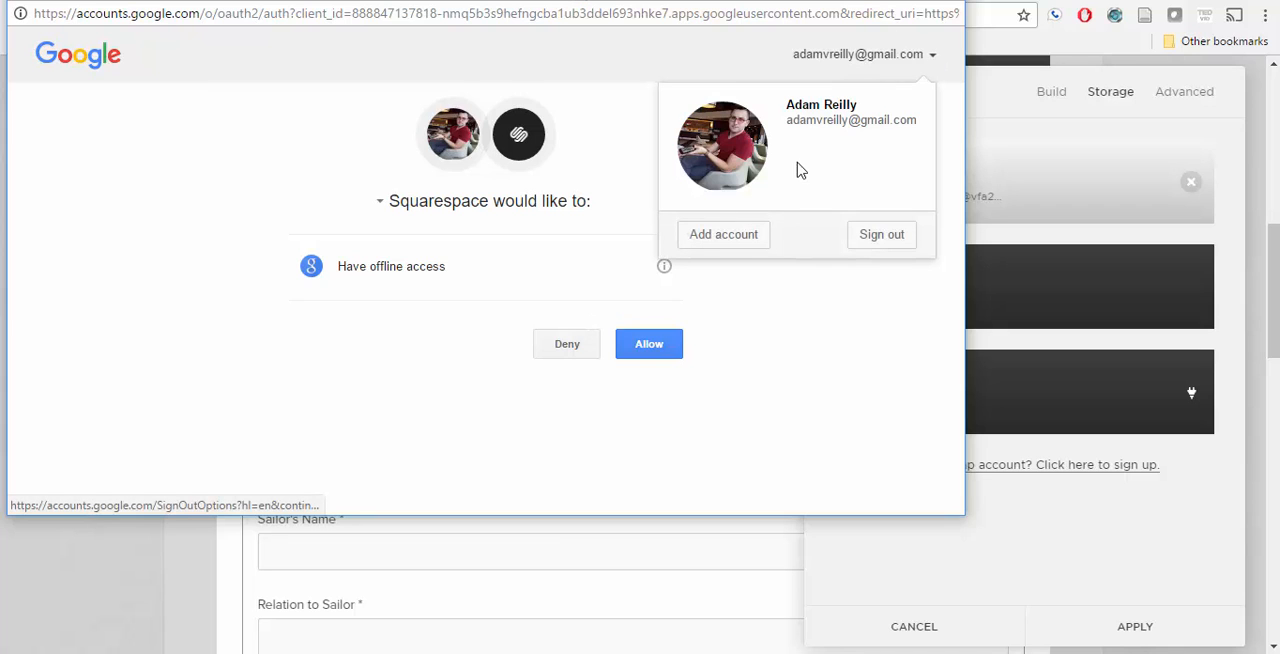
{"action": "left_click", "coordinate": [745, 247]}
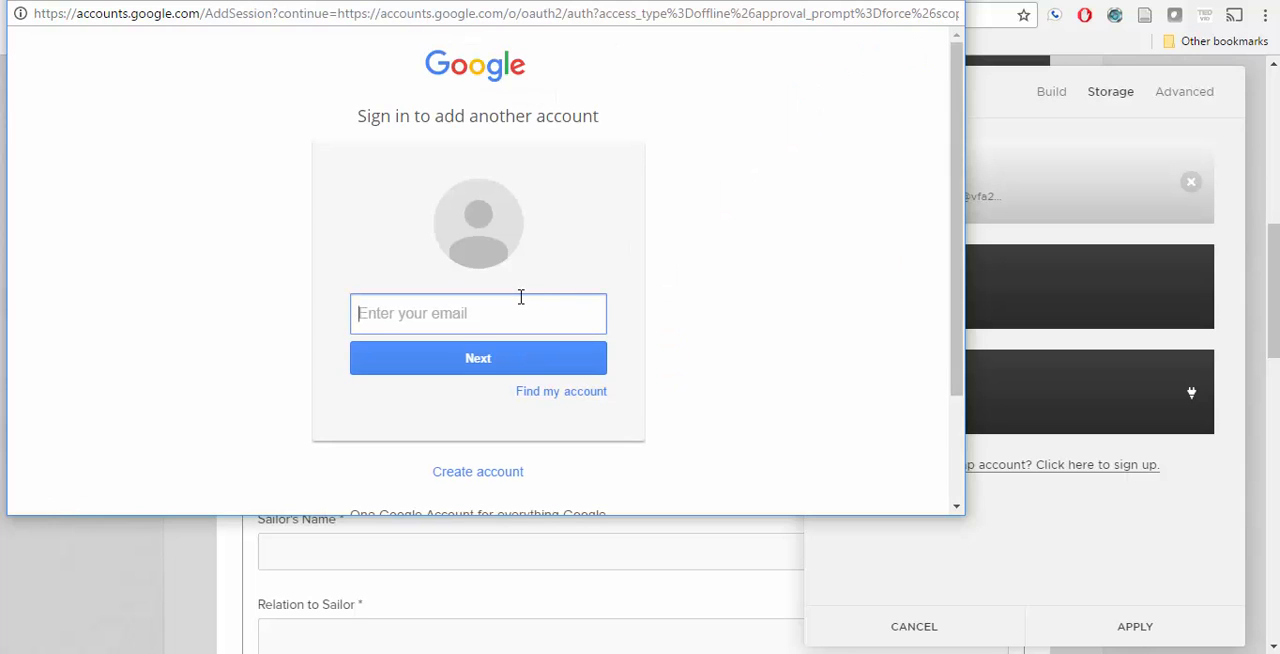
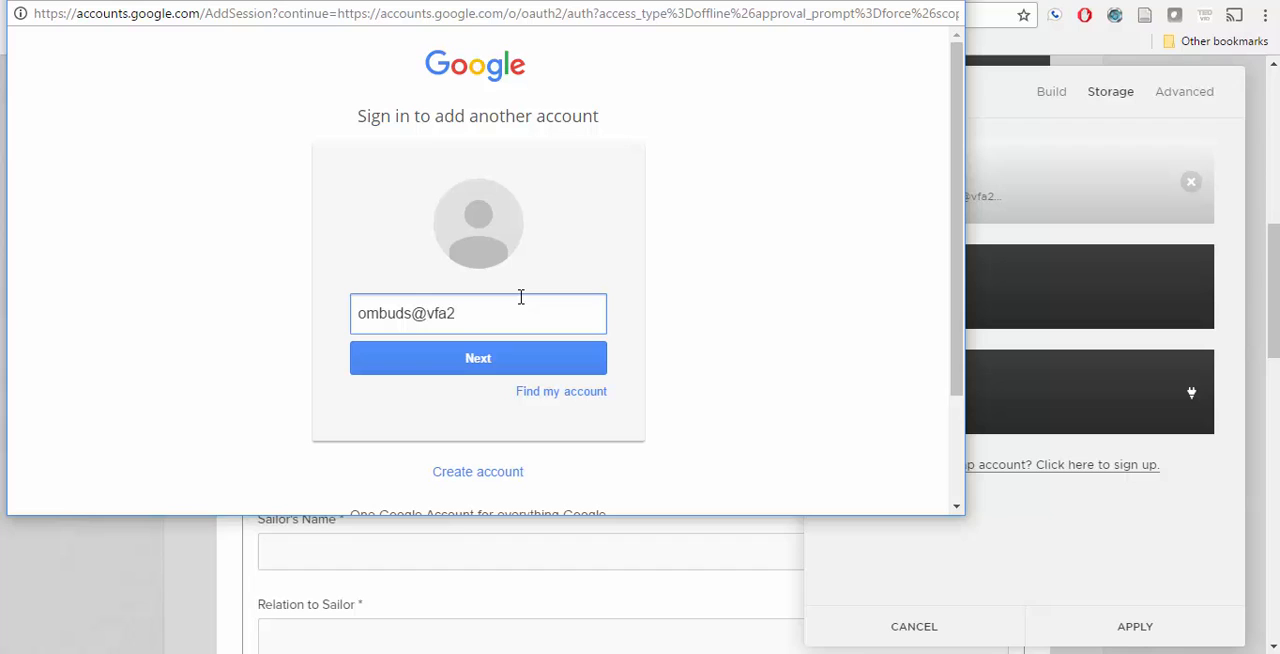
Step: Sign in with the ombudsman's e-mail address and account password, and allow Squarespace offline access to the Google account
{"action": "key", "text": "Return"}
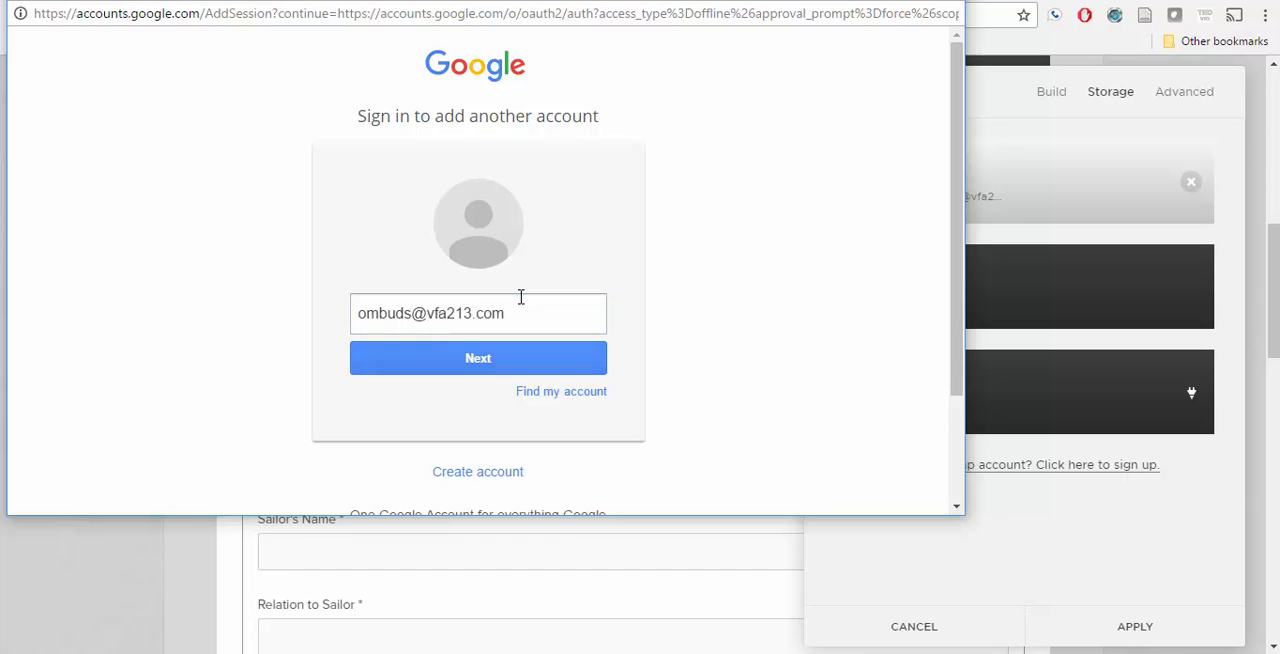
{"action": "type", "text": "•"}
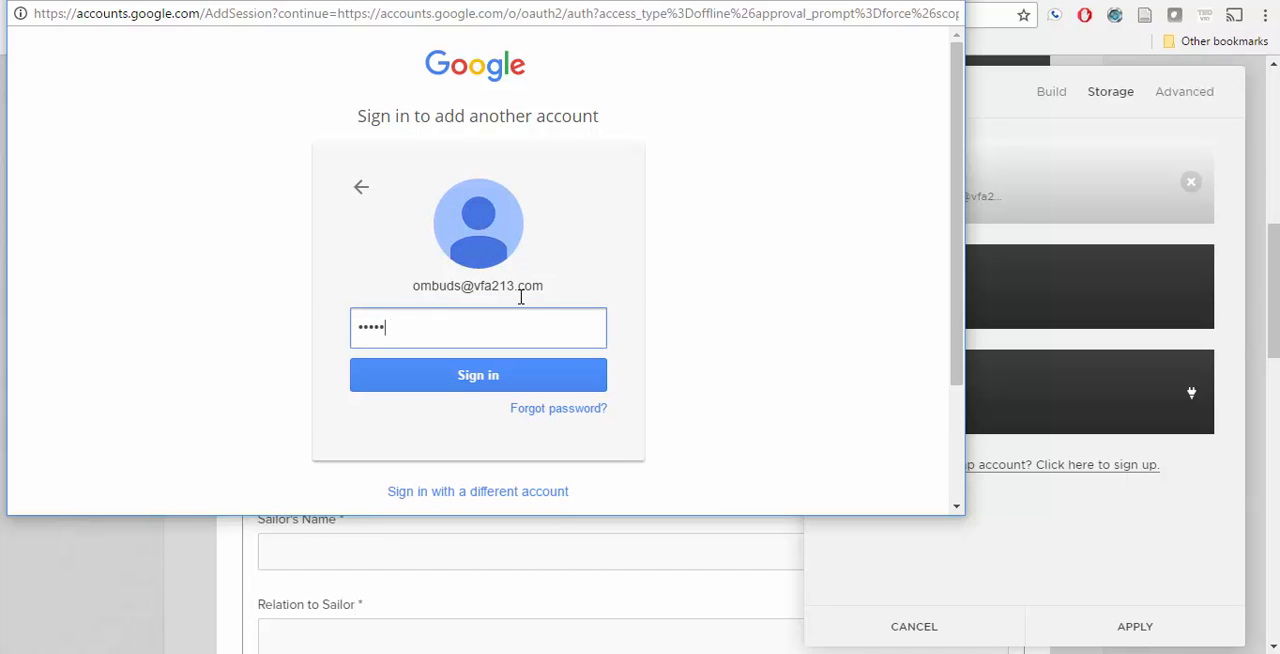
{"action": "type", "text": "•••••••••••"}
{"action": "key", "text": "Return"}
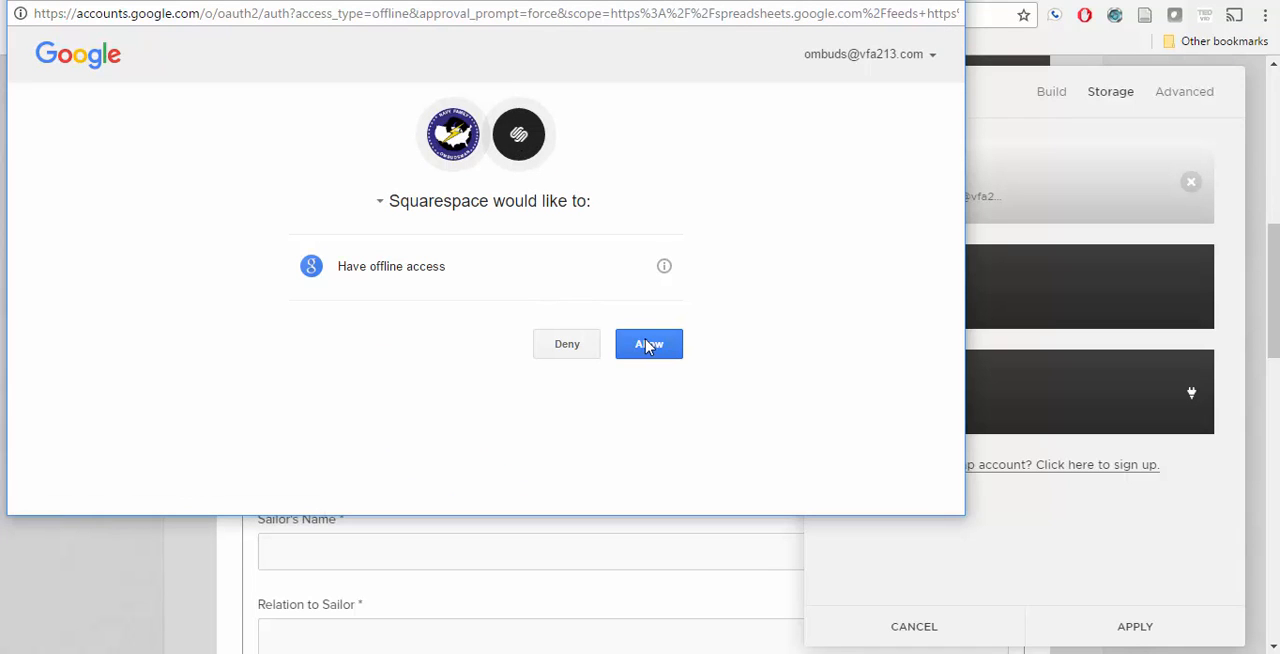
{"action": "left_click", "coordinate": [648, 346]}
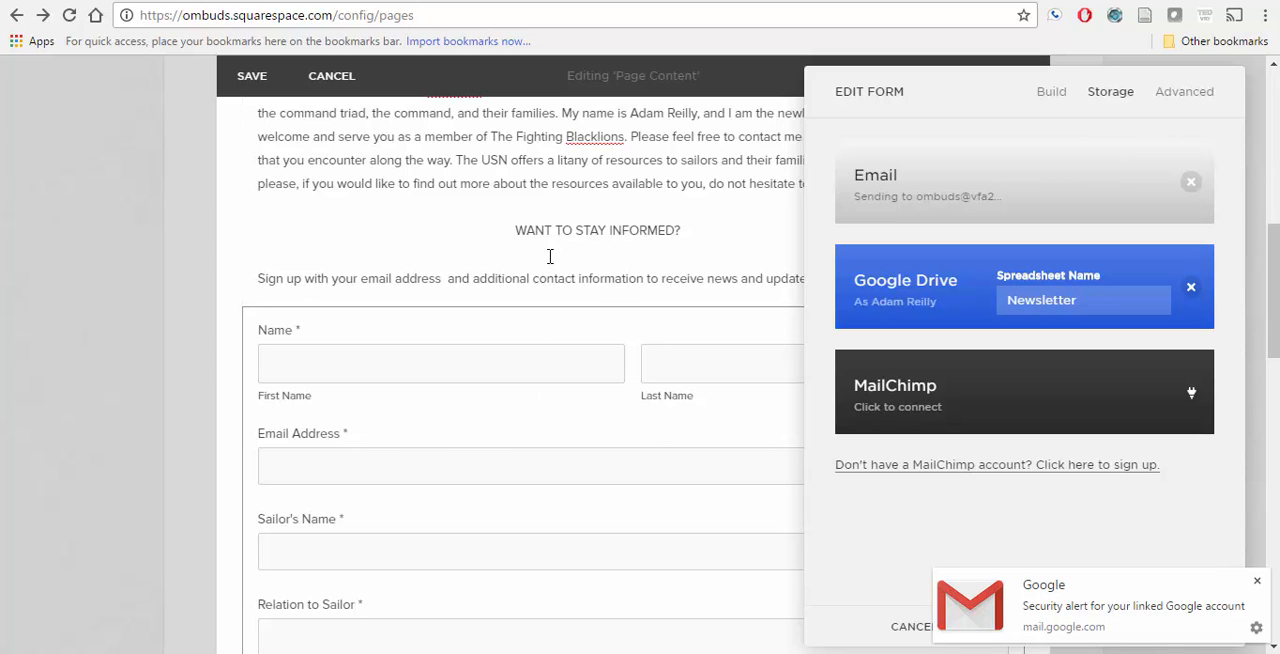
Step: Review the form's fields and the spreadsheet name set for the Google Drive connection
{"action": "scroll", "coordinate": [331, 230], "scroll_direction": "down", "scroll_amount": 4}
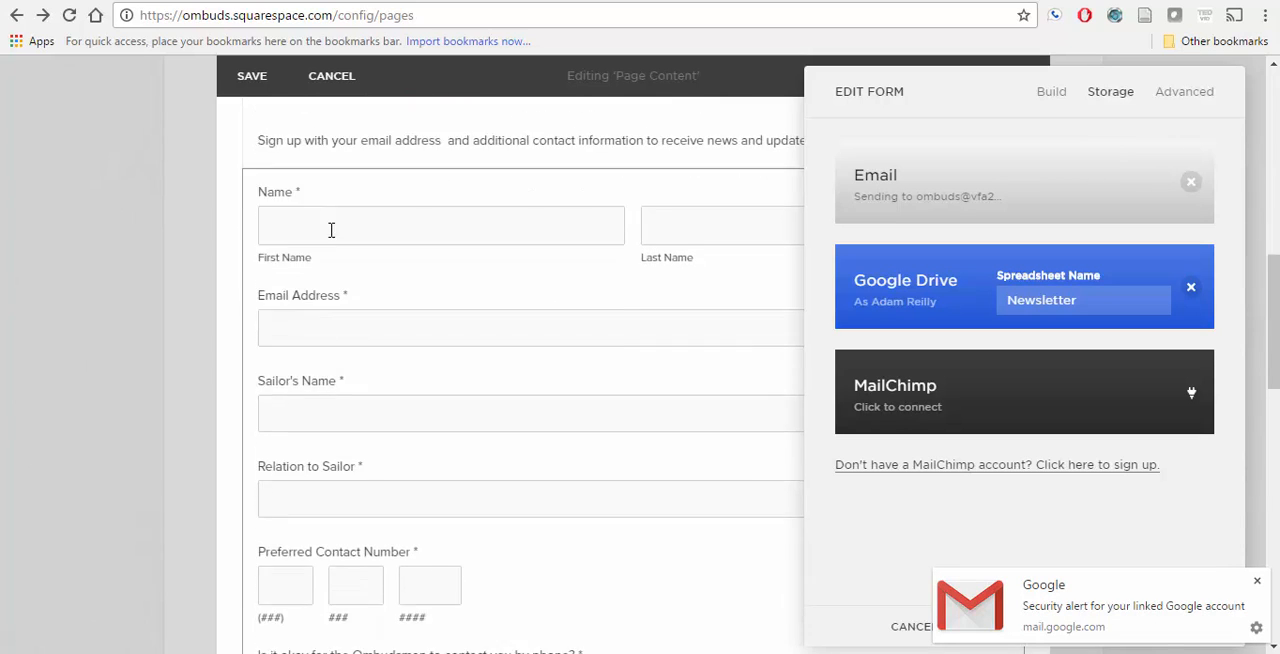
{"action": "scroll", "coordinate": [331, 237], "scroll_direction": "down", "scroll_amount": 1}
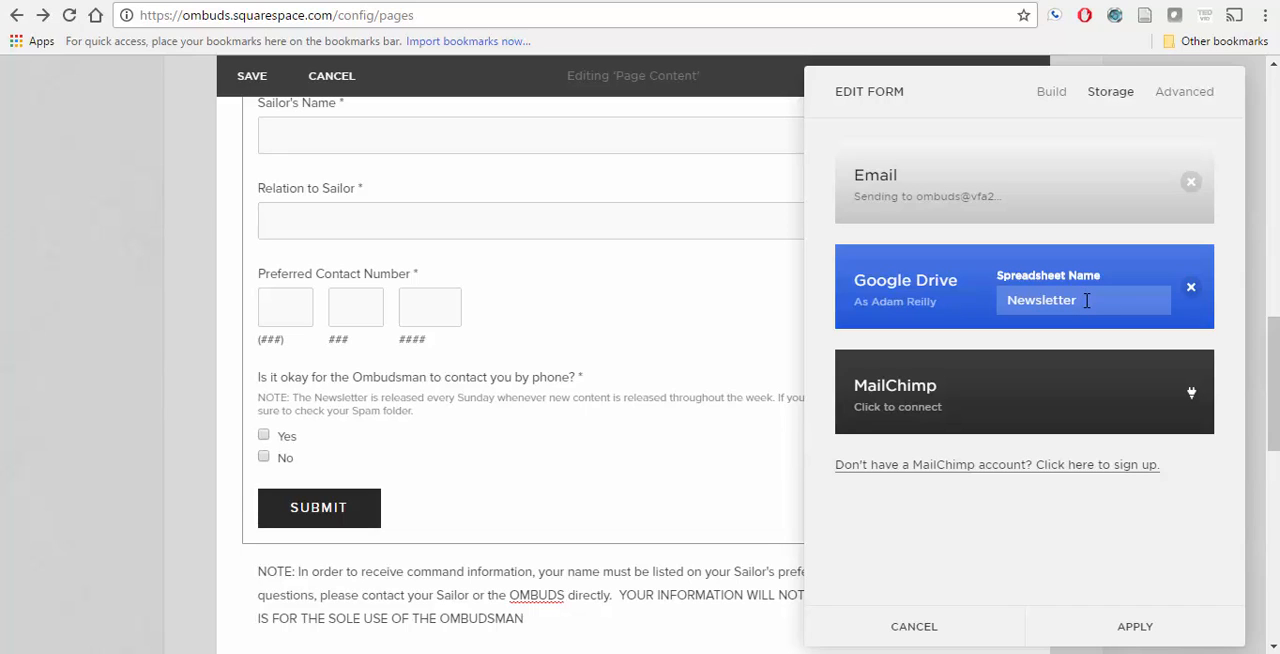
{"action": "double_click", "coordinate": [1040, 296]}
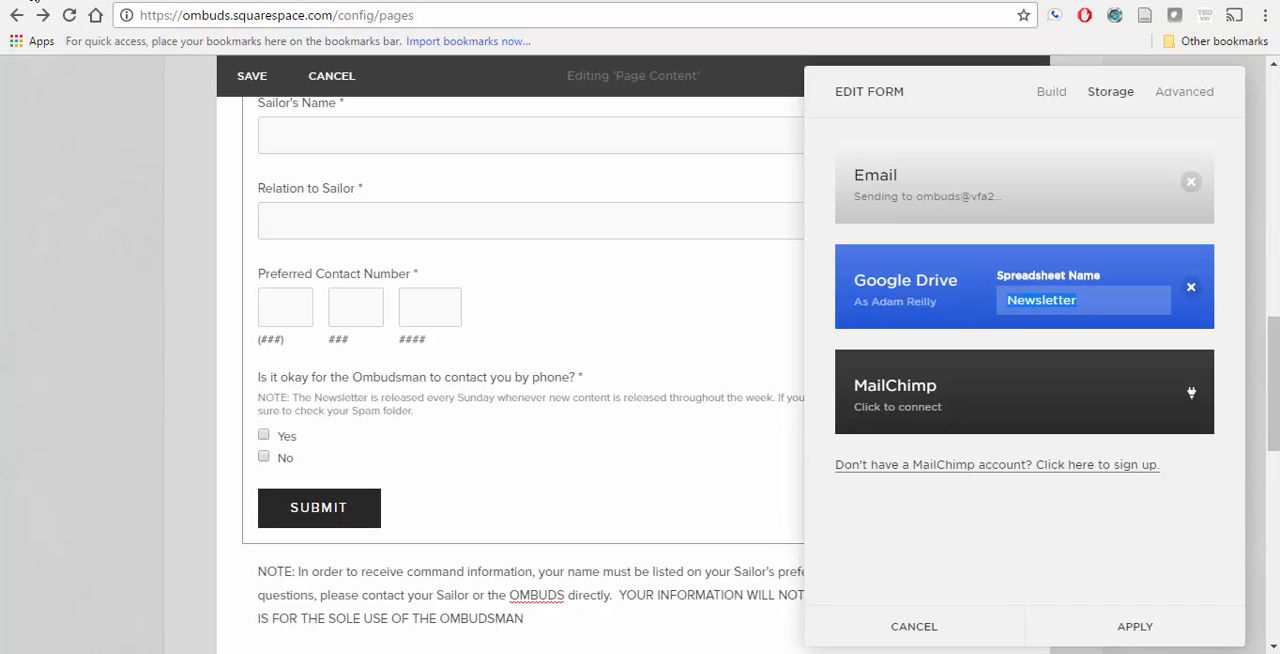
Step: Switch to Google Drive and add the ombudsman's Google account, signing in with its e-mail address and account password
{"action": "left_click", "coordinate": [34, 6]}
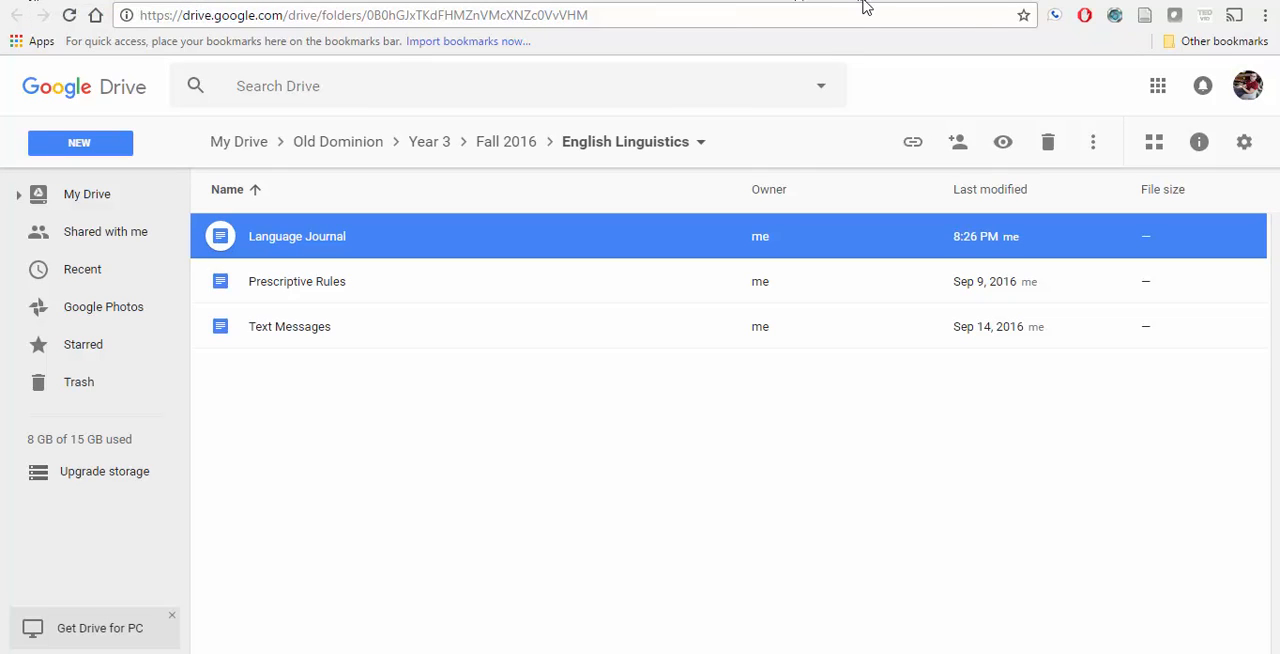
{"action": "left_click", "coordinate": [1247, 87]}
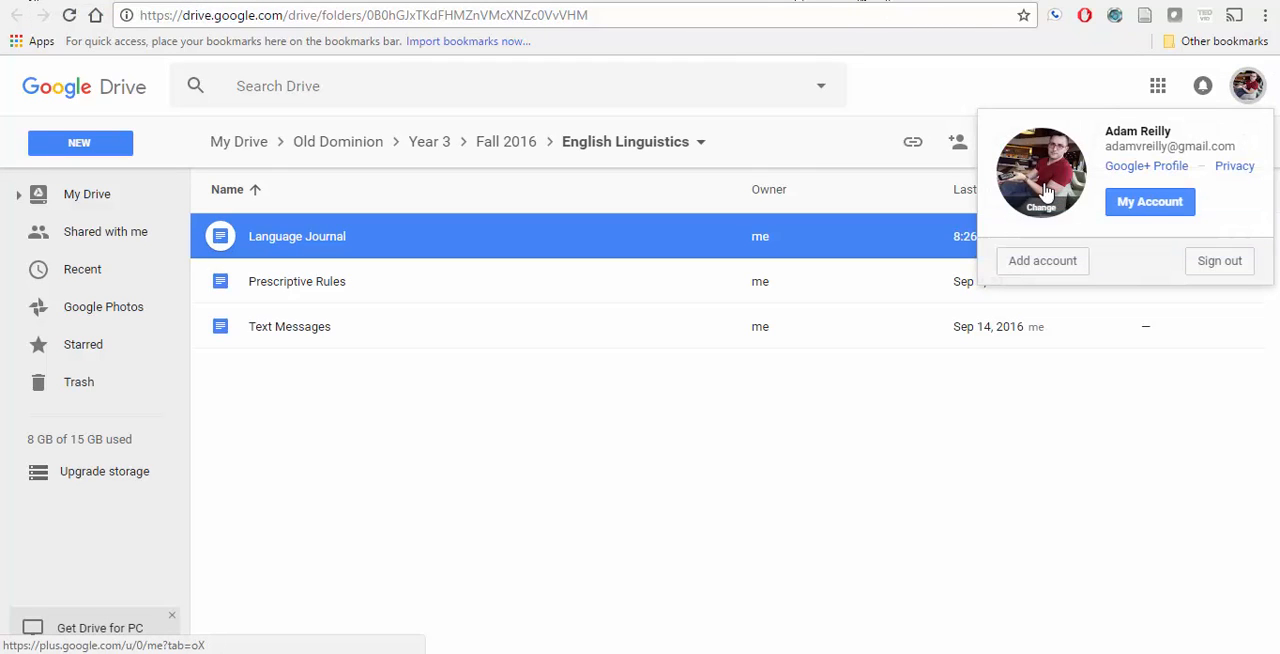
{"action": "left_click", "coordinate": [1043, 261]}
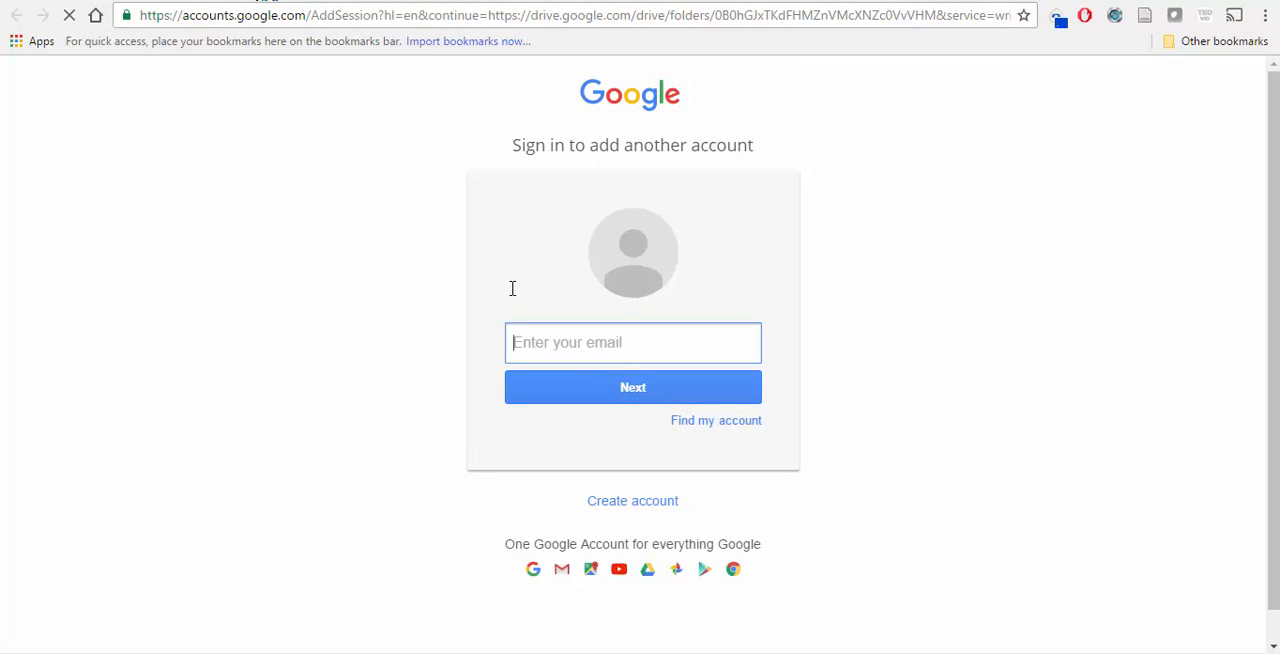
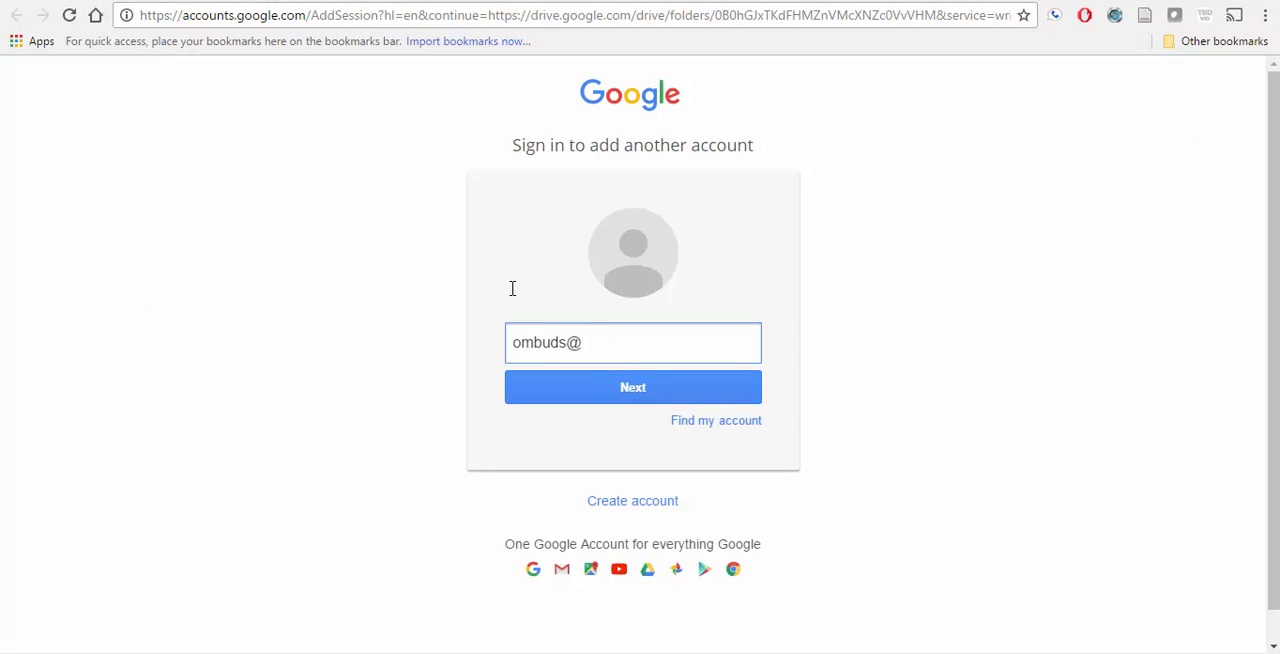
{"action": "left_click", "coordinate": [609, 388]}
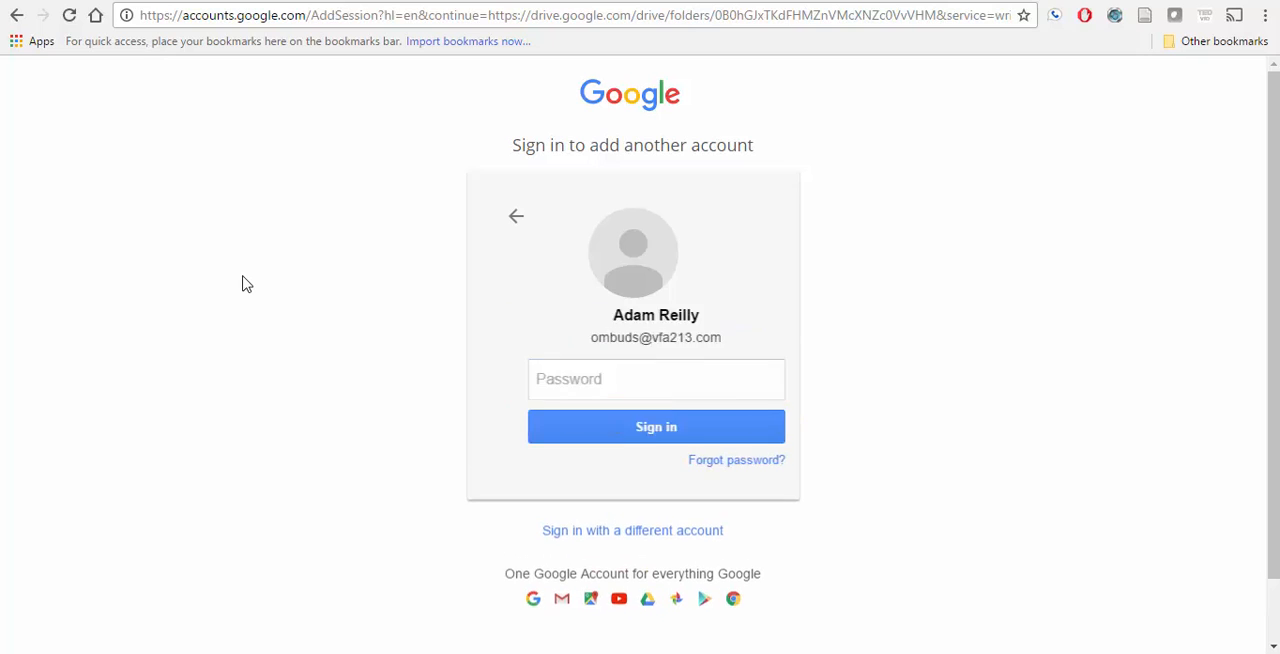
{"action": "type", "text": "***"}
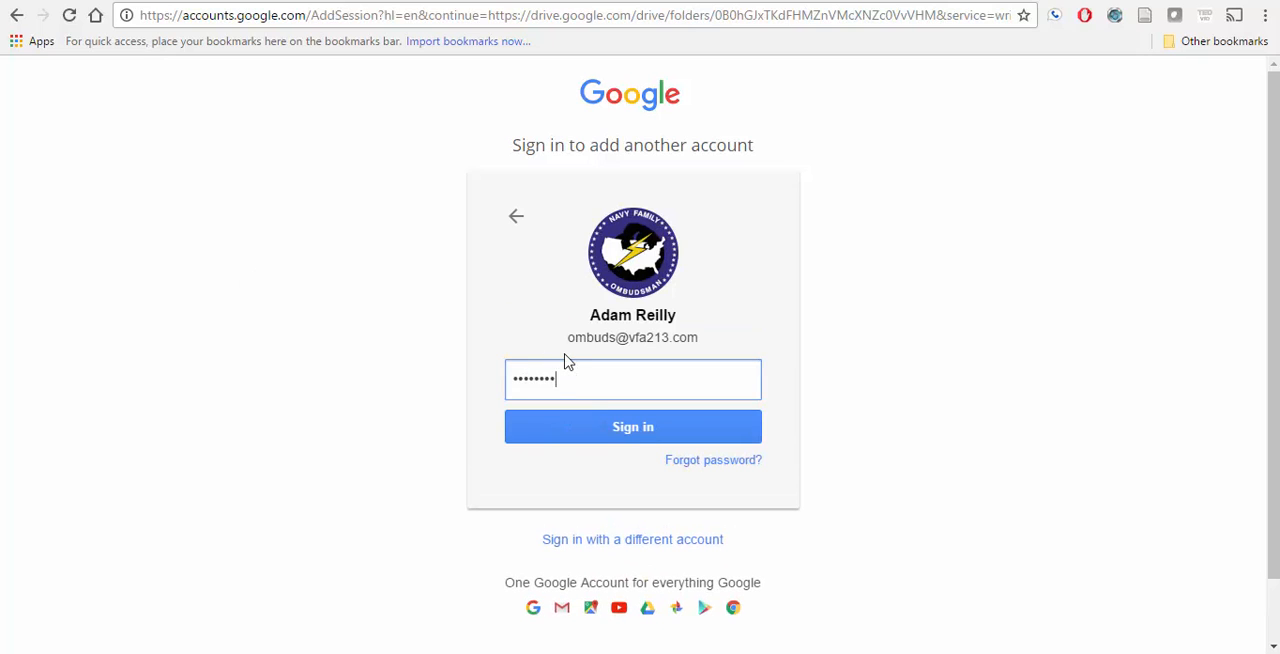
{"action": "type", "text": "*********"}
{"action": "key", "text": "Return"}
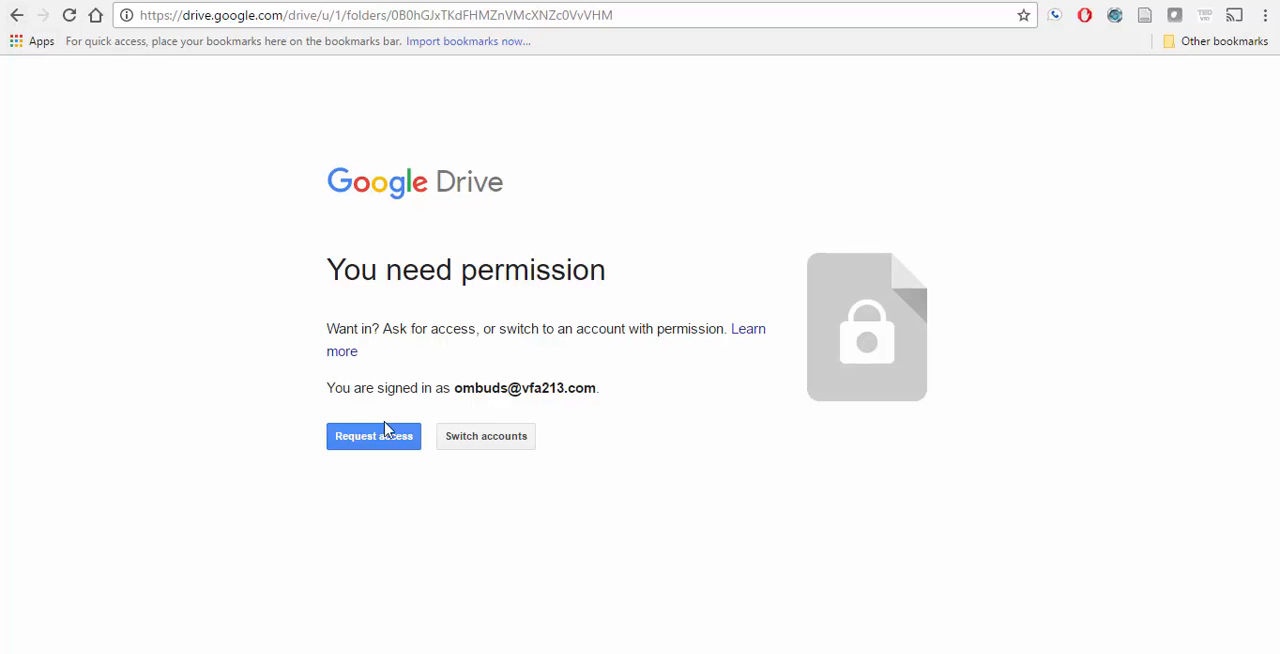
Step: Try to switch accounts from the Google Drive permission page and continue with the ombudsman's account
{"action": "left_click", "coordinate": [472, 442]}
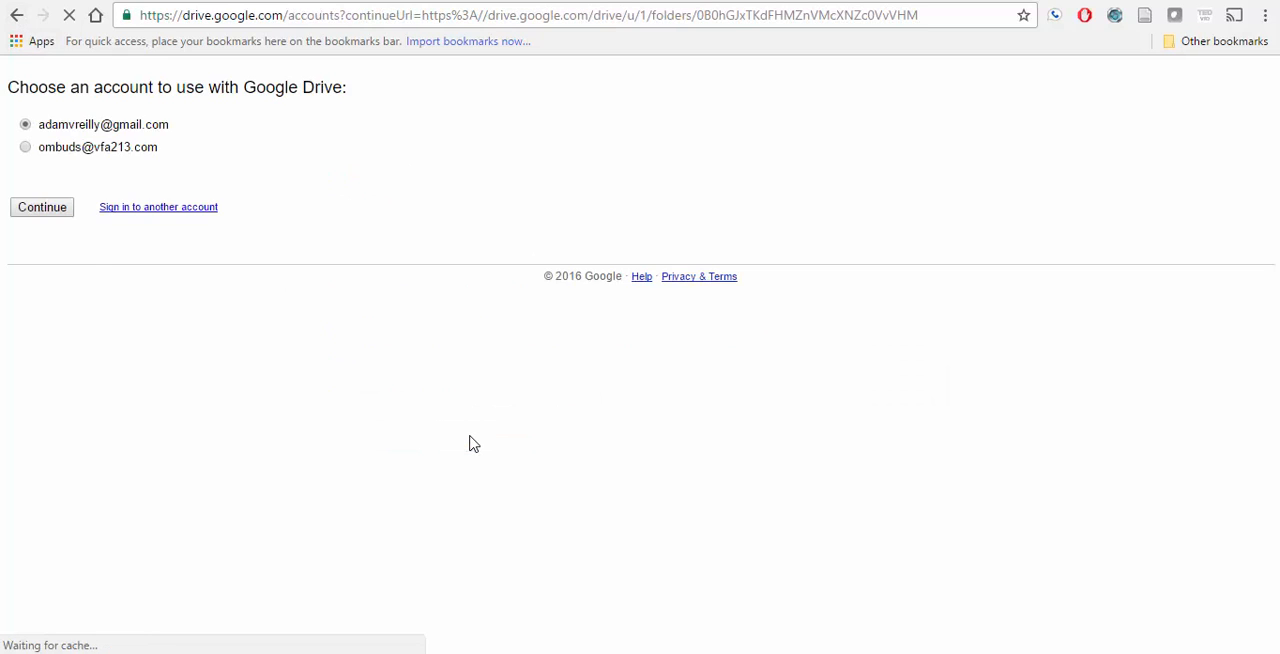
{"action": "left_click", "coordinate": [25, 188]}
{"action": "left_click", "coordinate": [42, 248]}
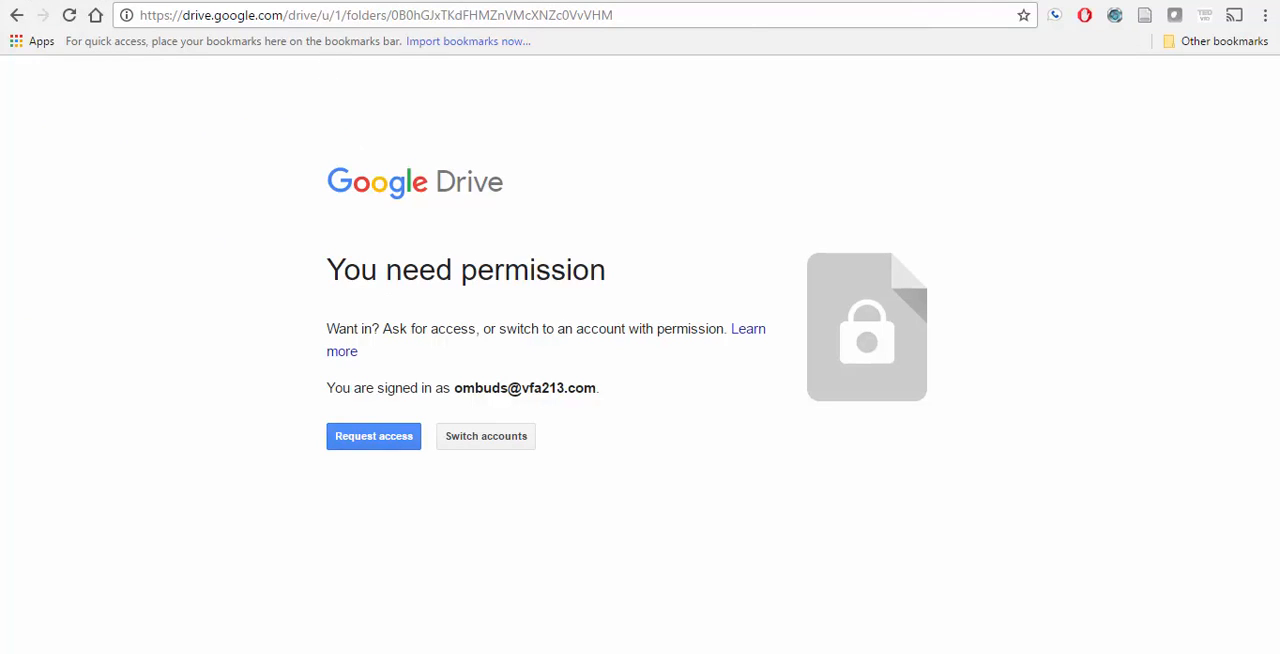
Step: Check the account options in the original Google Drive session and load the Drive home page from drive.google.com
{"action": "left_click", "coordinate": [287, 2]}
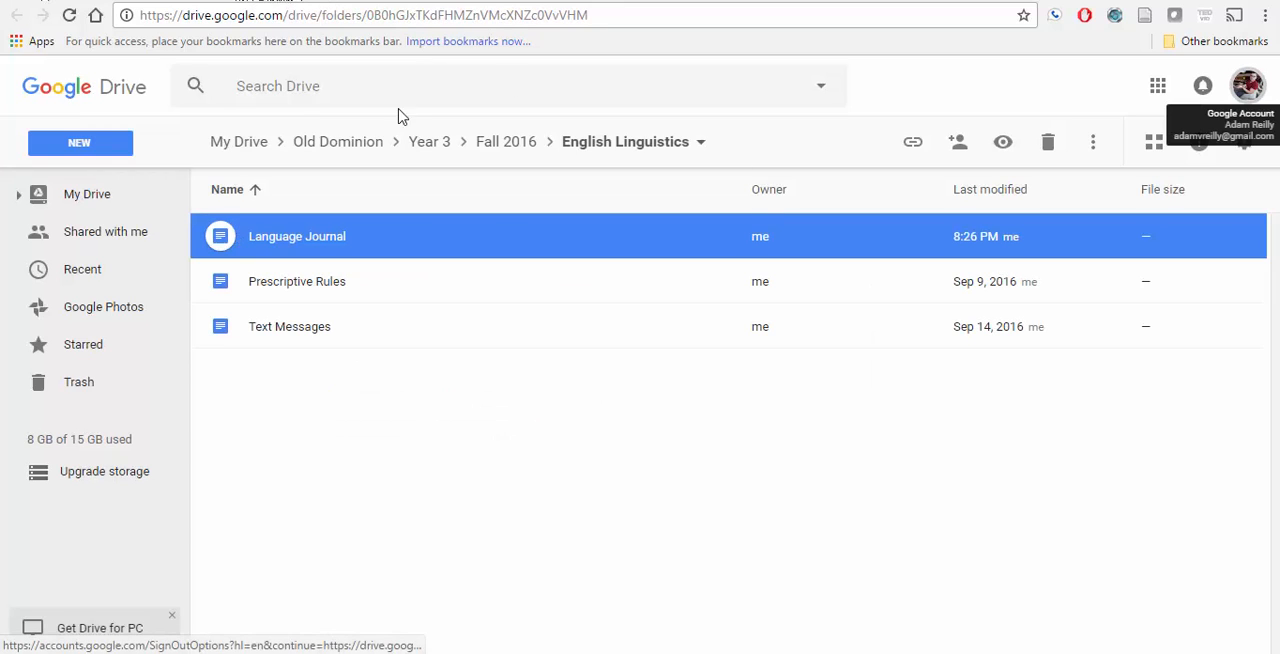
{"action": "left_click", "coordinate": [1262, 92]}
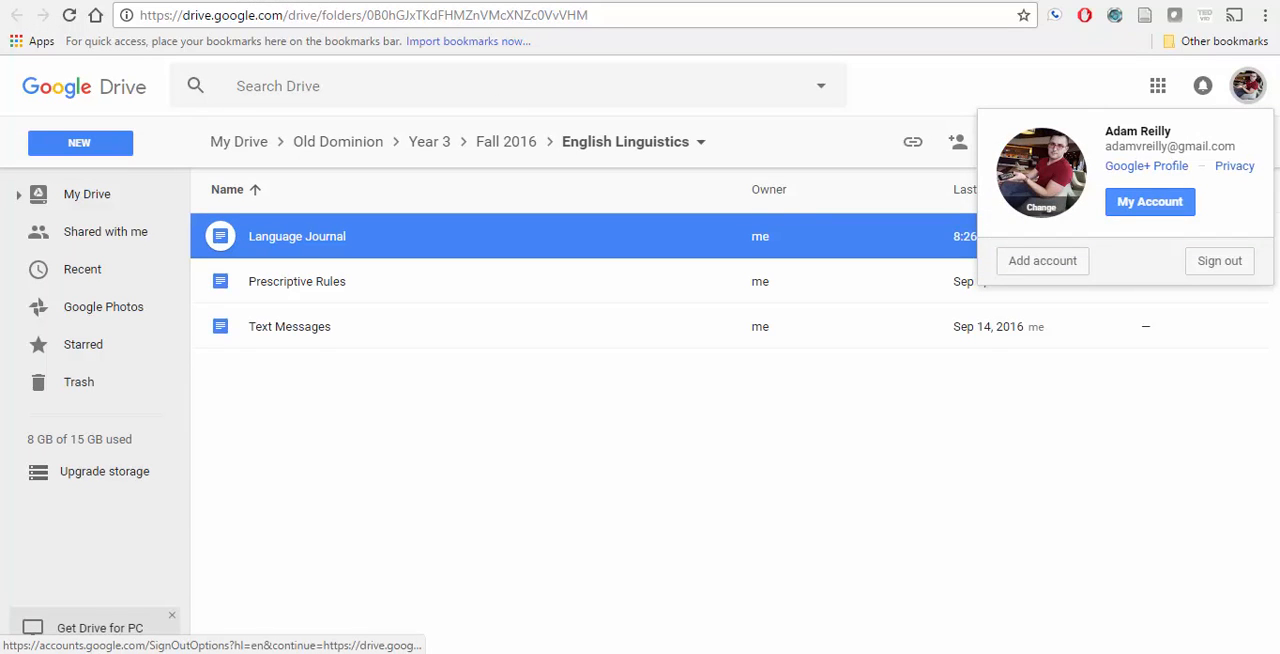
{"action": "left_click", "coordinate": [1217, 260]}
{"action": "type", "text": "drive.google"}
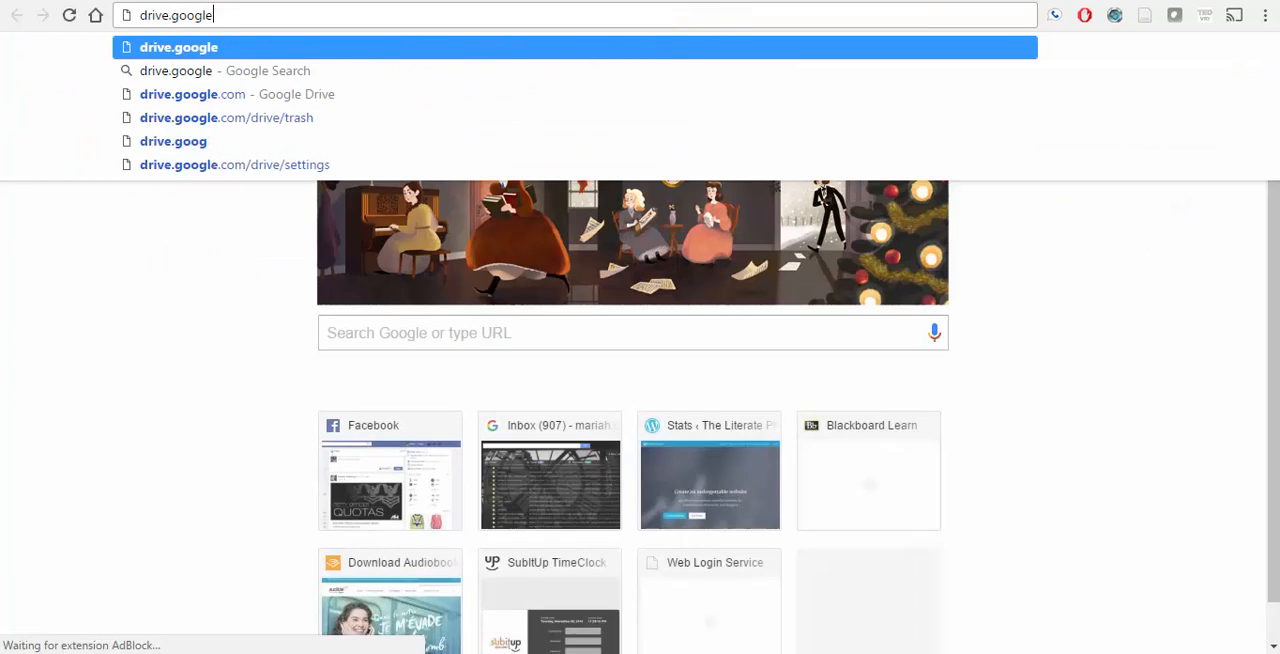
{"action": "key", "text": "Return"}
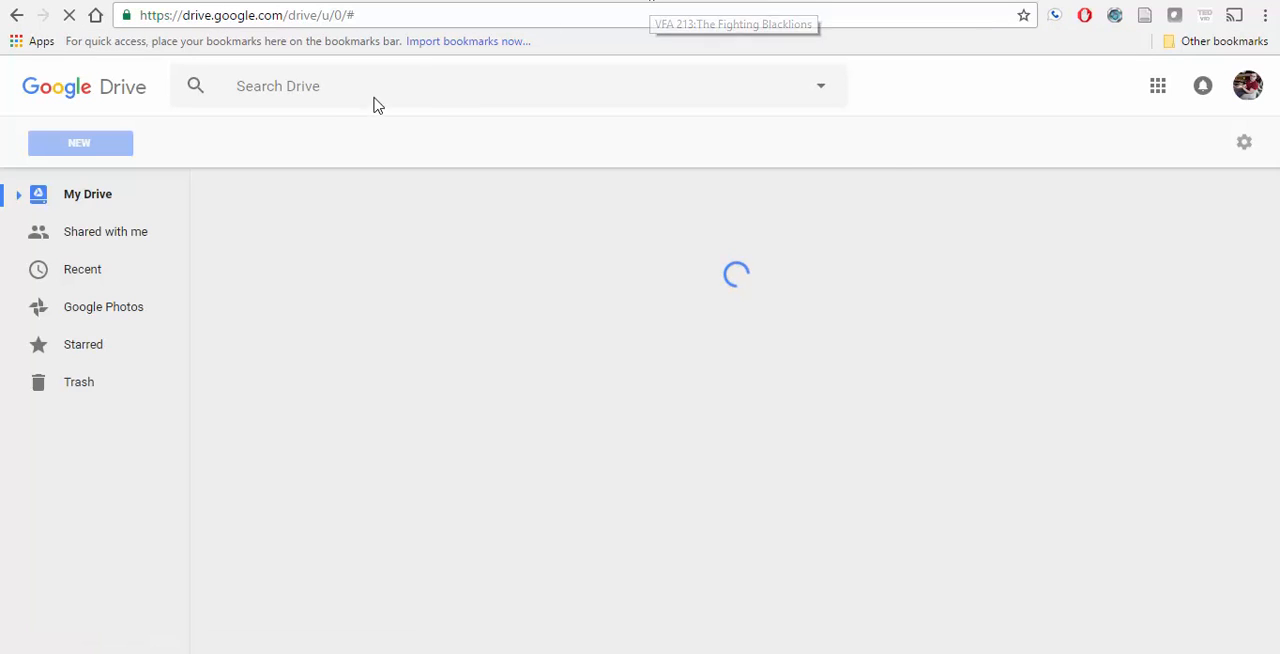
Step: Switch Google Drive to the ombudsman's account and select the Complete Contact spreadsheet in My Drive
{"action": "left_click", "coordinate": [1246, 90]}
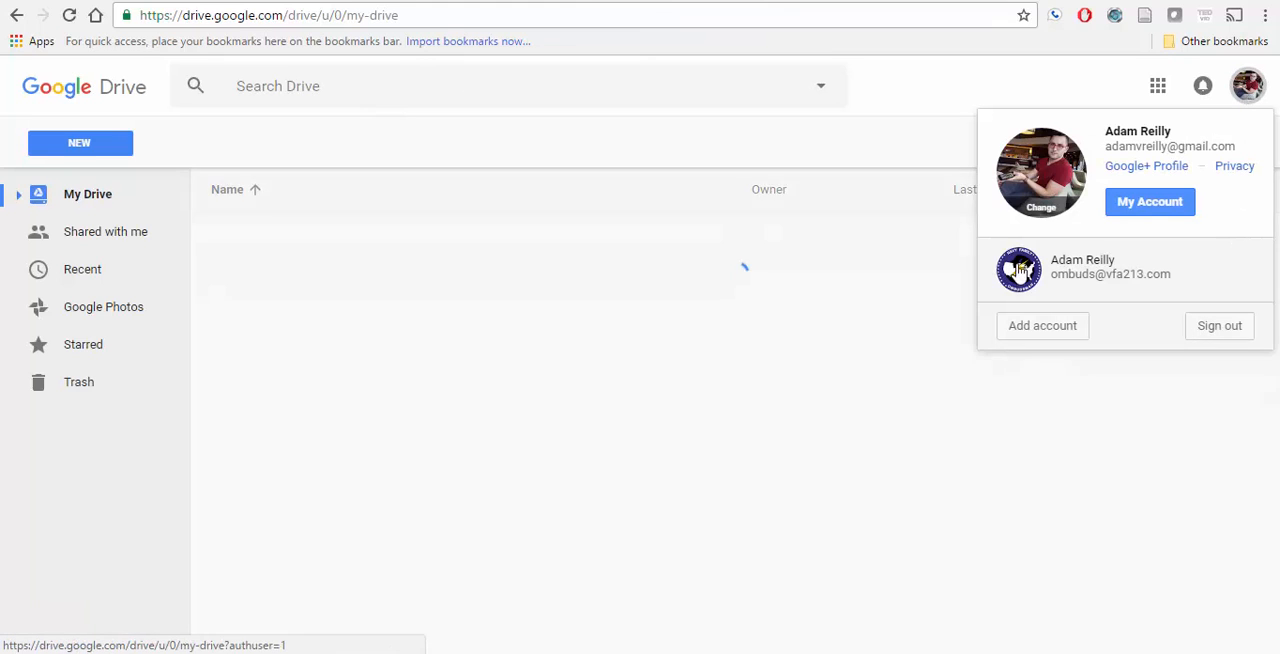
{"action": "left_click", "coordinate": [1020, 270]}
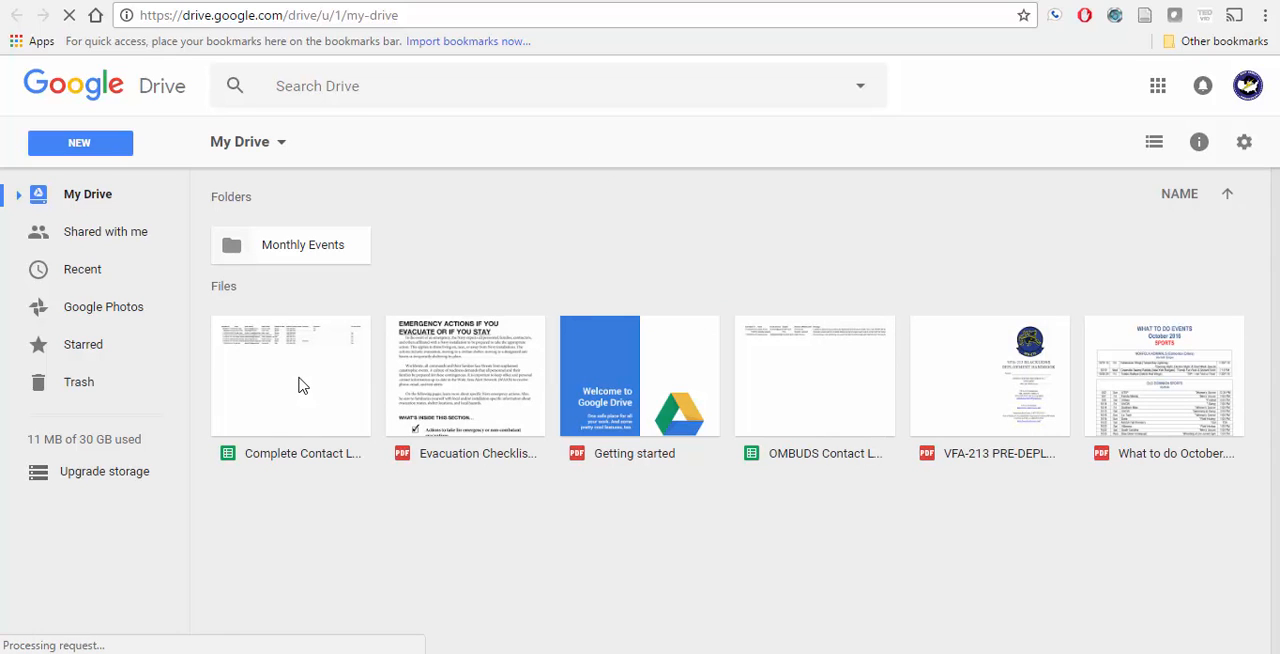
{"action": "left_click", "coordinate": [258, 365]}
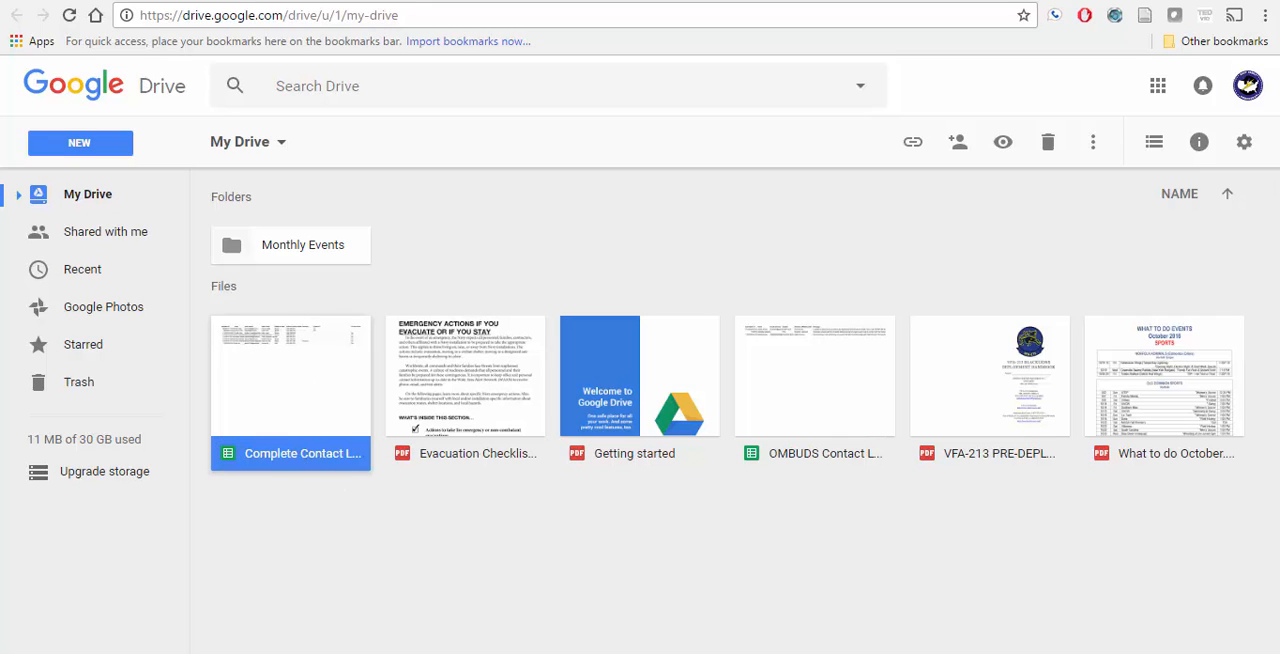
Step: Examine the published vfa213.com About page, checking the newsletter form's fields and the logo and welcome text above it
{"action": "left_click", "coordinate": [834, 0]}
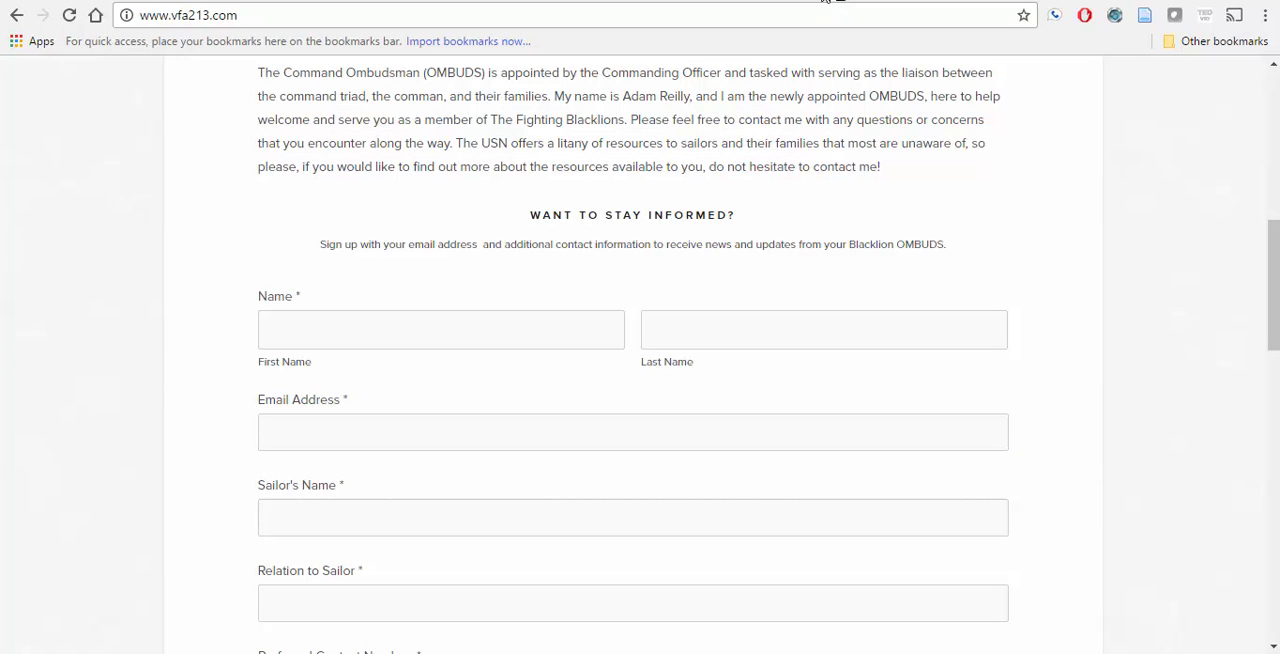
{"action": "scroll", "coordinate": [310, 300], "scroll_direction": "down", "scroll_amount": 2}
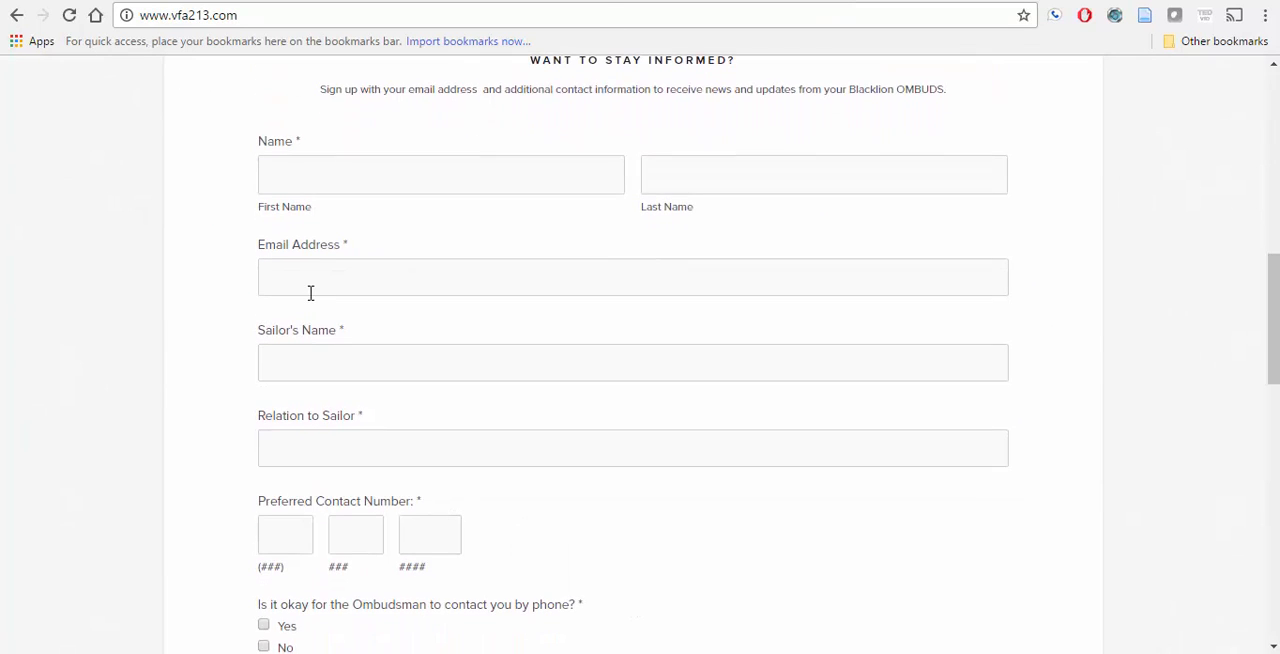
{"action": "scroll", "coordinate": [310, 293], "scroll_direction": "down", "scroll_amount": 1}
{"action": "scroll", "coordinate": [309, 291], "scroll_direction": "up", "scroll_amount": 1}
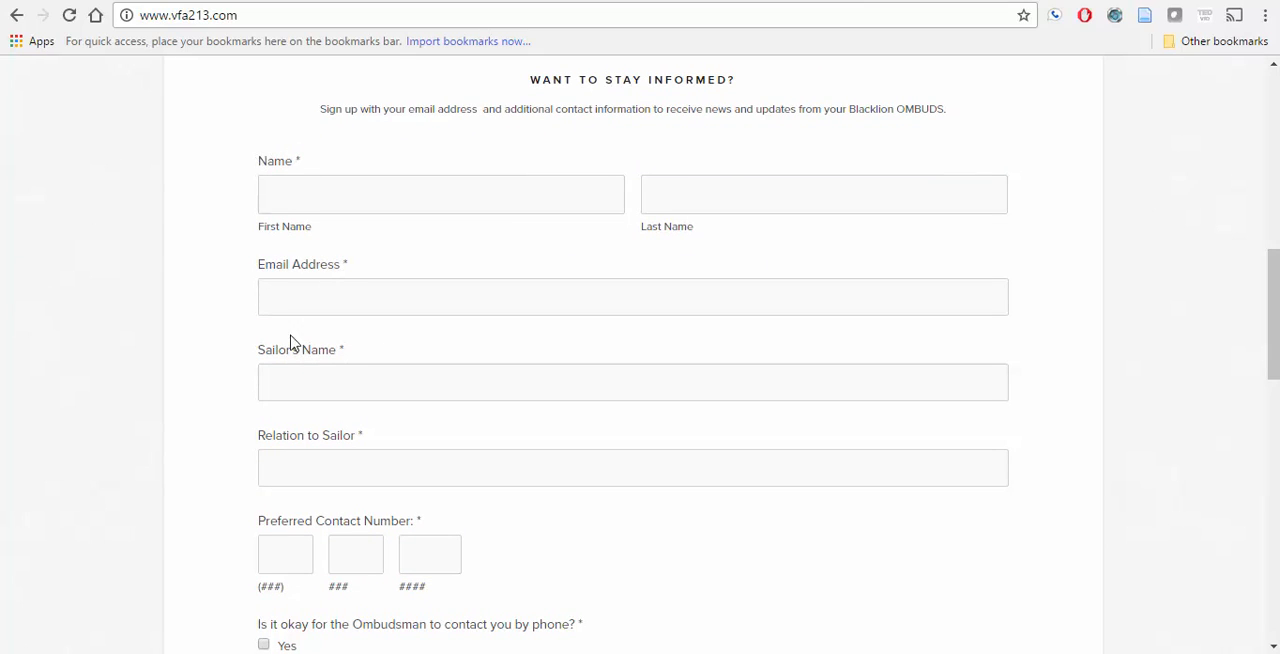
{"action": "scroll", "coordinate": [334, 449], "scroll_direction": "down", "scroll_amount": 2}
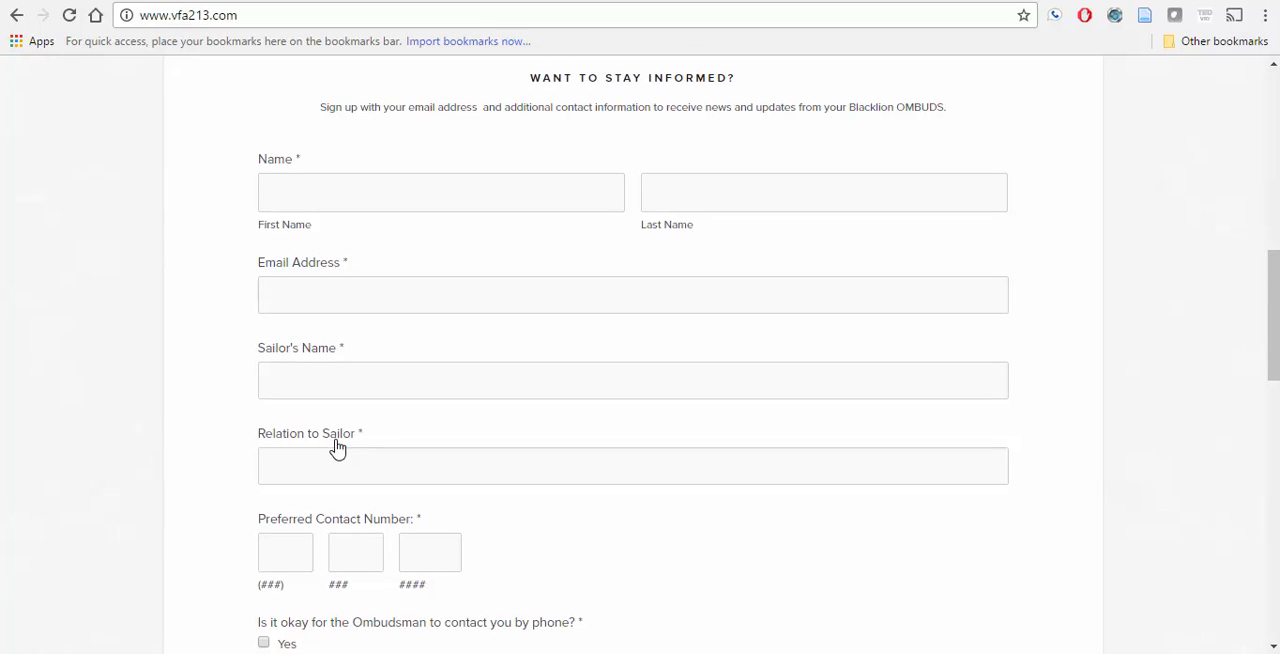
{"action": "scroll", "coordinate": [337, 449], "scroll_direction": "up", "scroll_amount": 4}
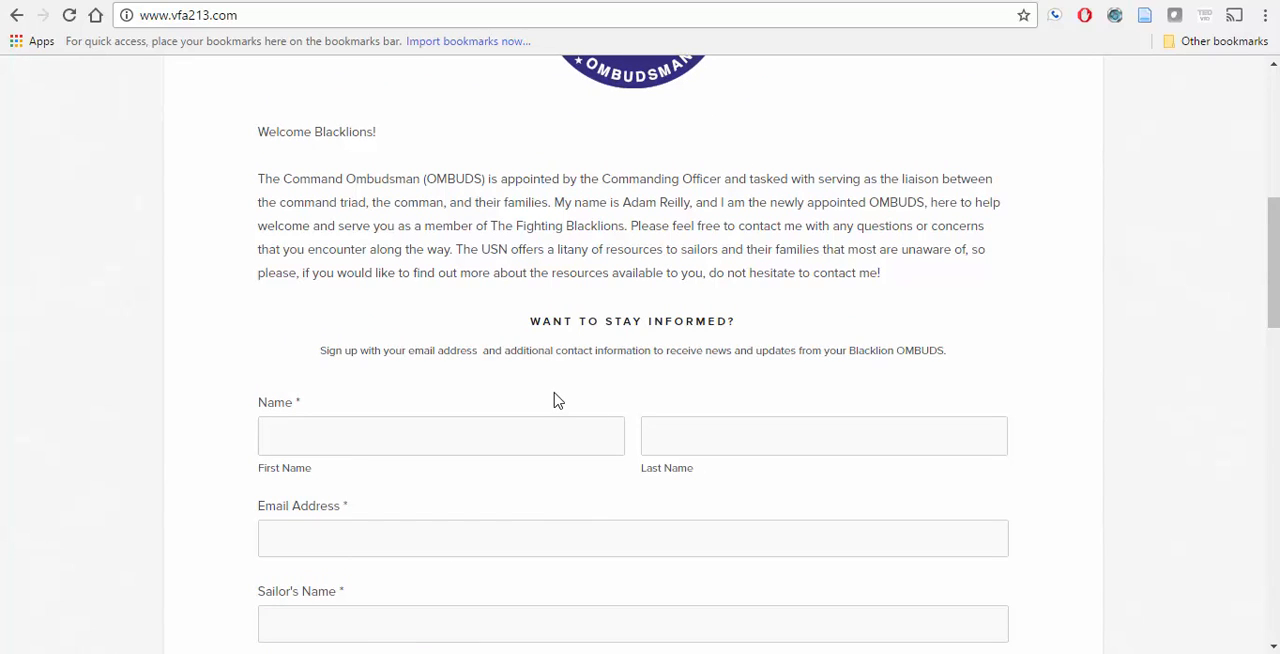
{"action": "scroll", "coordinate": [557, 400], "scroll_direction": "up", "scroll_amount": 3}
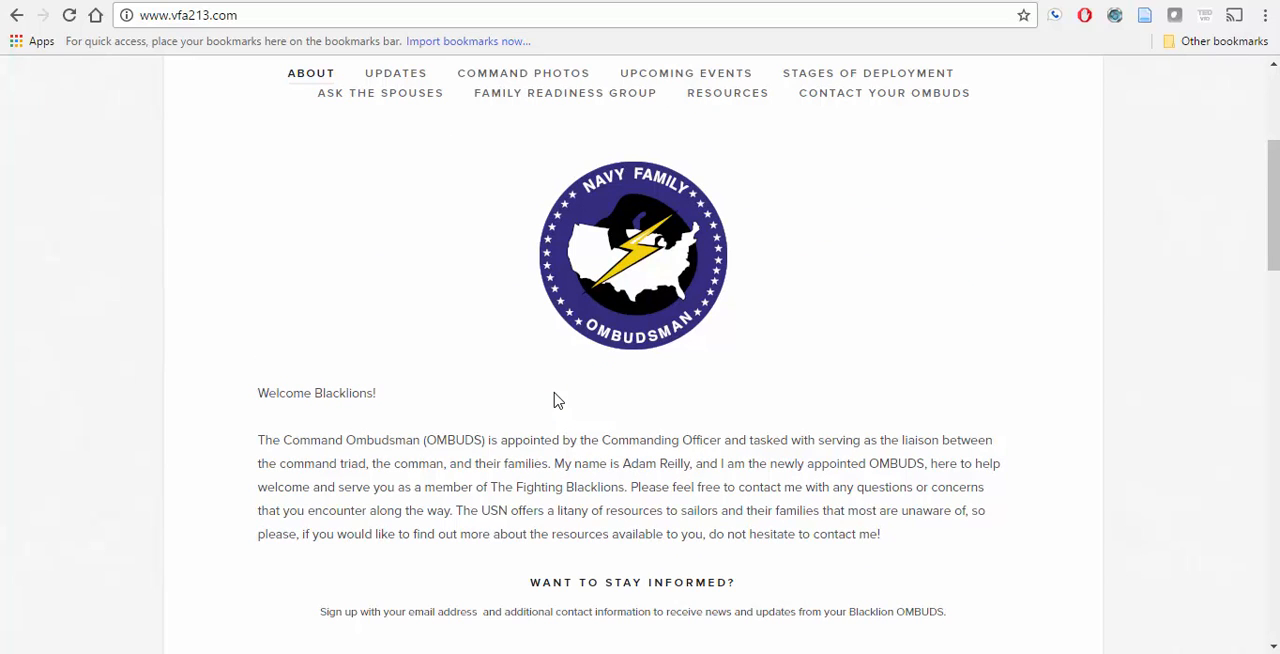
{"action": "scroll", "coordinate": [557, 400], "scroll_direction": "up", "scroll_amount": 1}
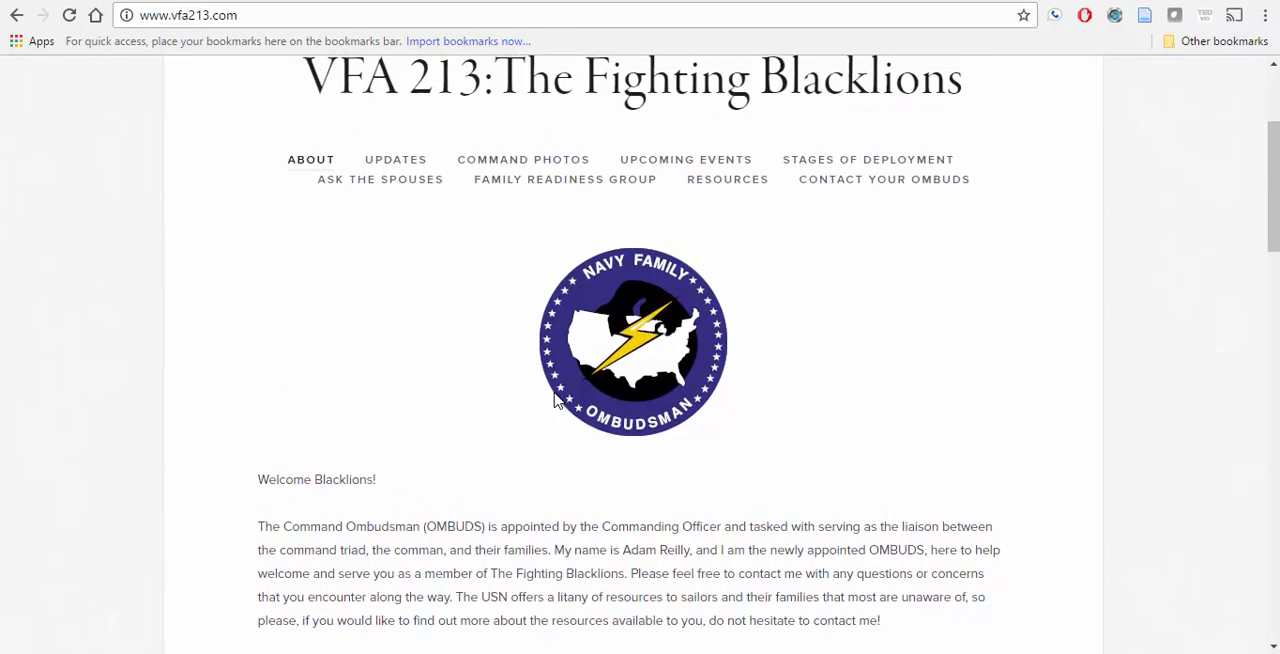
{"action": "scroll", "coordinate": [557, 400], "scroll_direction": "down", "scroll_amount": 5}
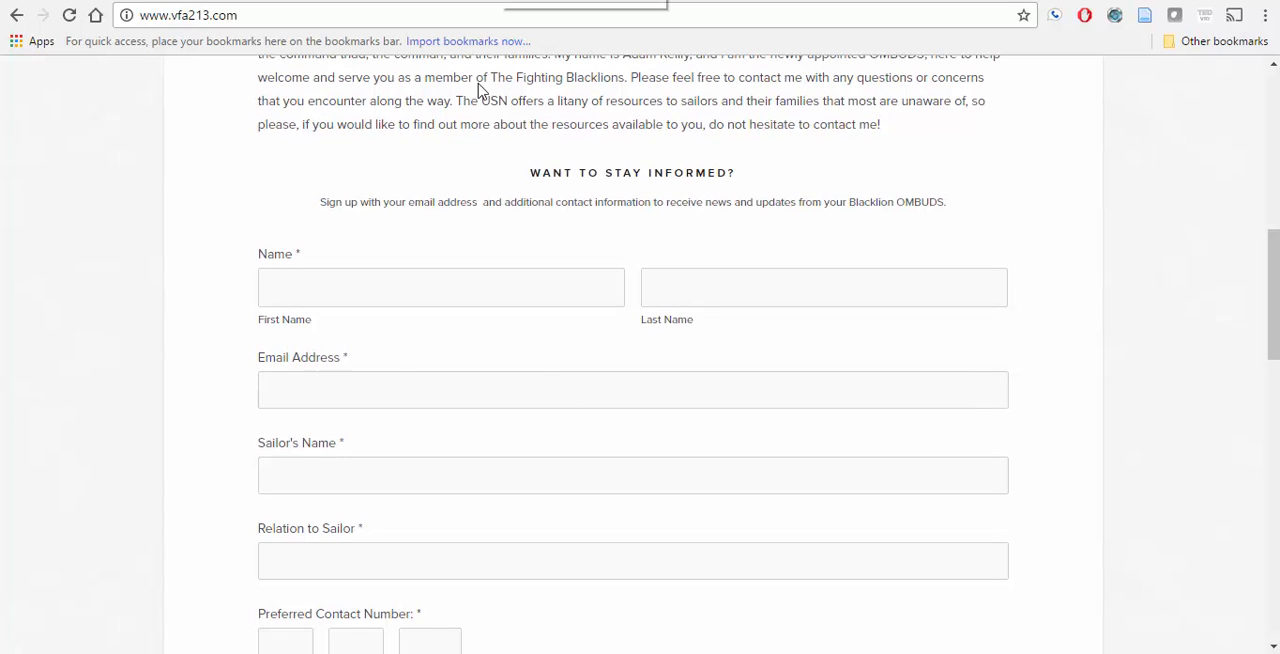
{"action": "scroll", "coordinate": [394, 363], "scroll_direction": "up", "scroll_amount": 3}
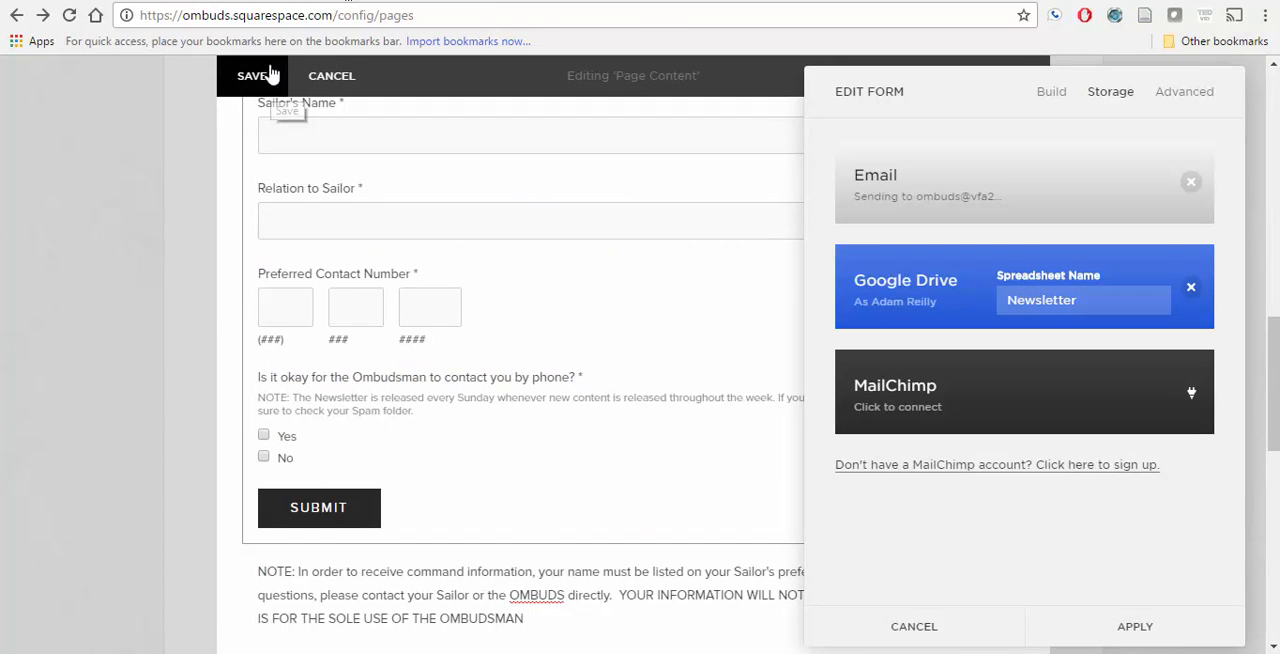
Step: Return to the Squarespace page editor and apply the form's storage settings with Google Drive connected under the spreadsheet name Newsletter
{"action": "left_click", "coordinate": [1163, 633]}
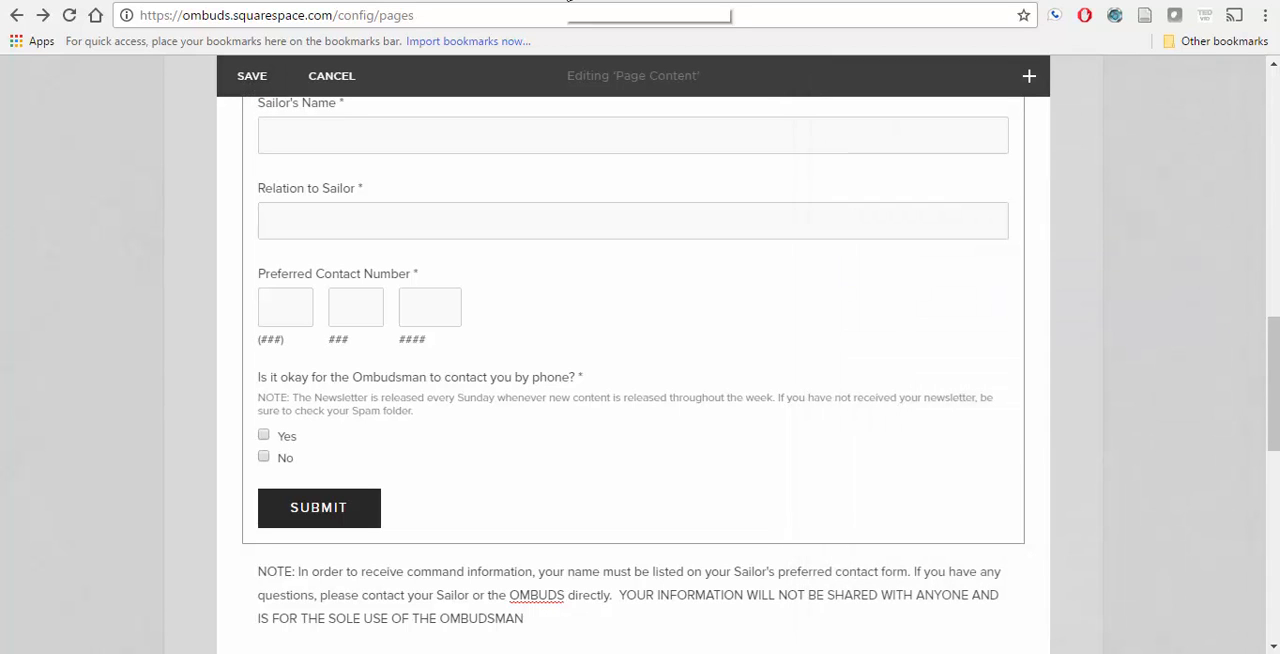
{"action": "scroll", "coordinate": [377, 266], "scroll_direction": "up", "scroll_amount": 4}
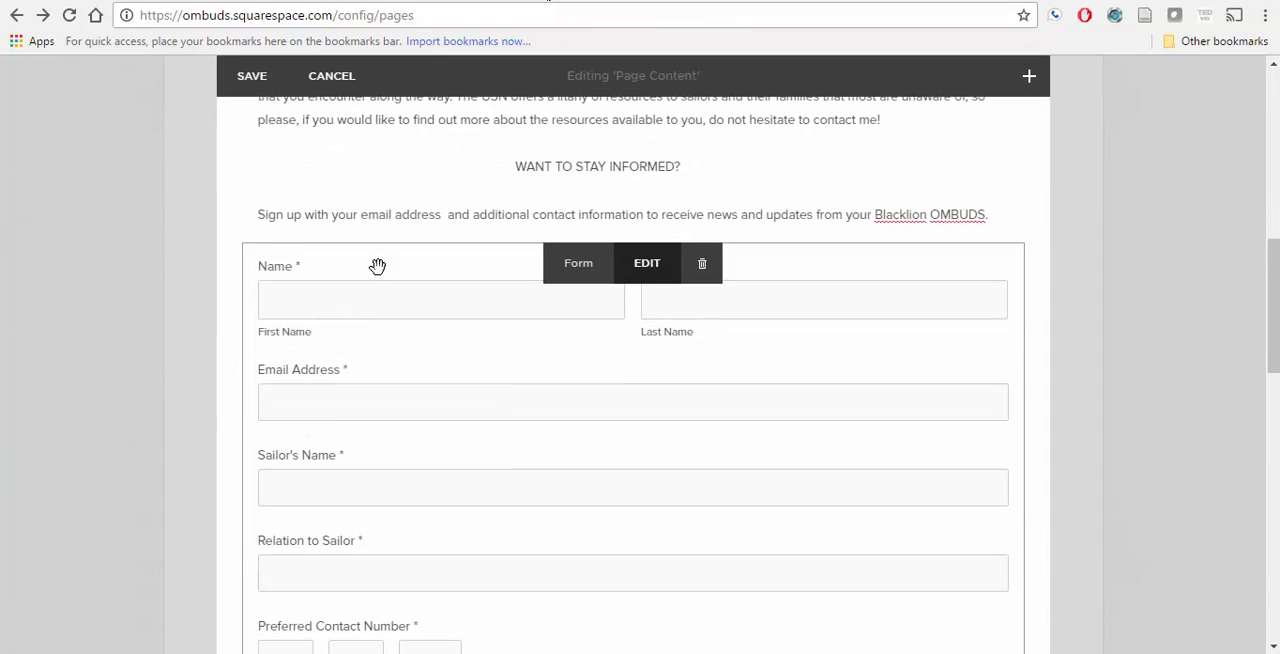
{"action": "scroll", "coordinate": [377, 266], "scroll_direction": "up", "scroll_amount": 6}
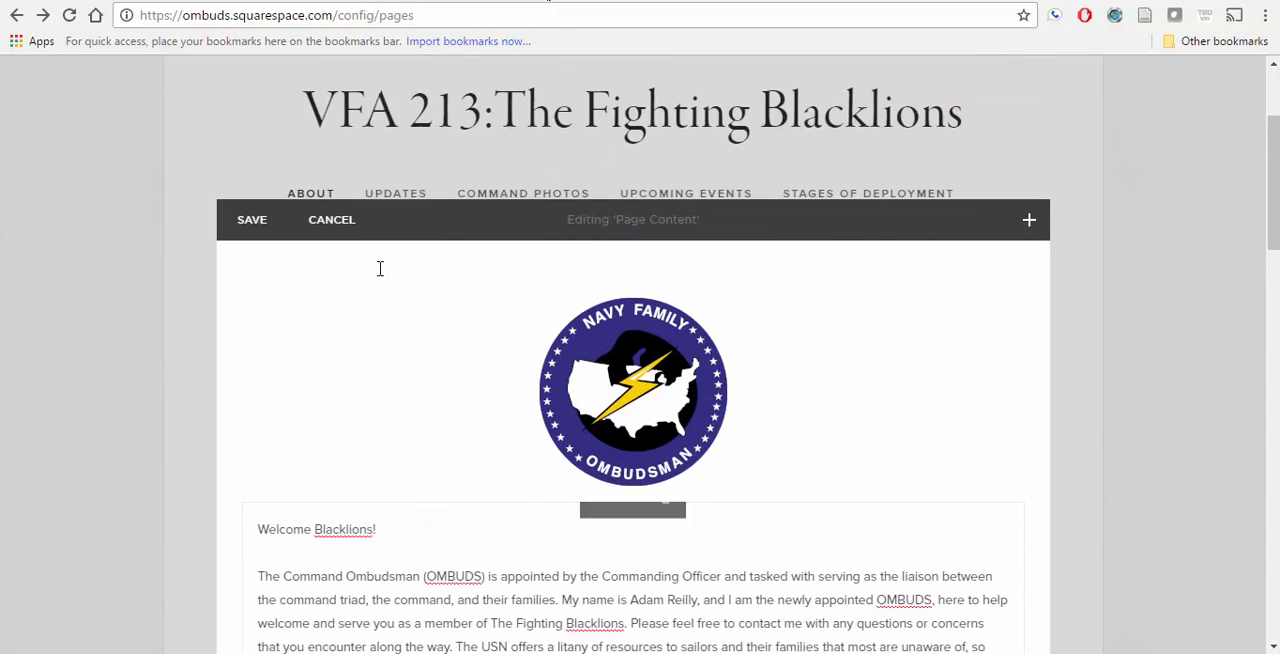